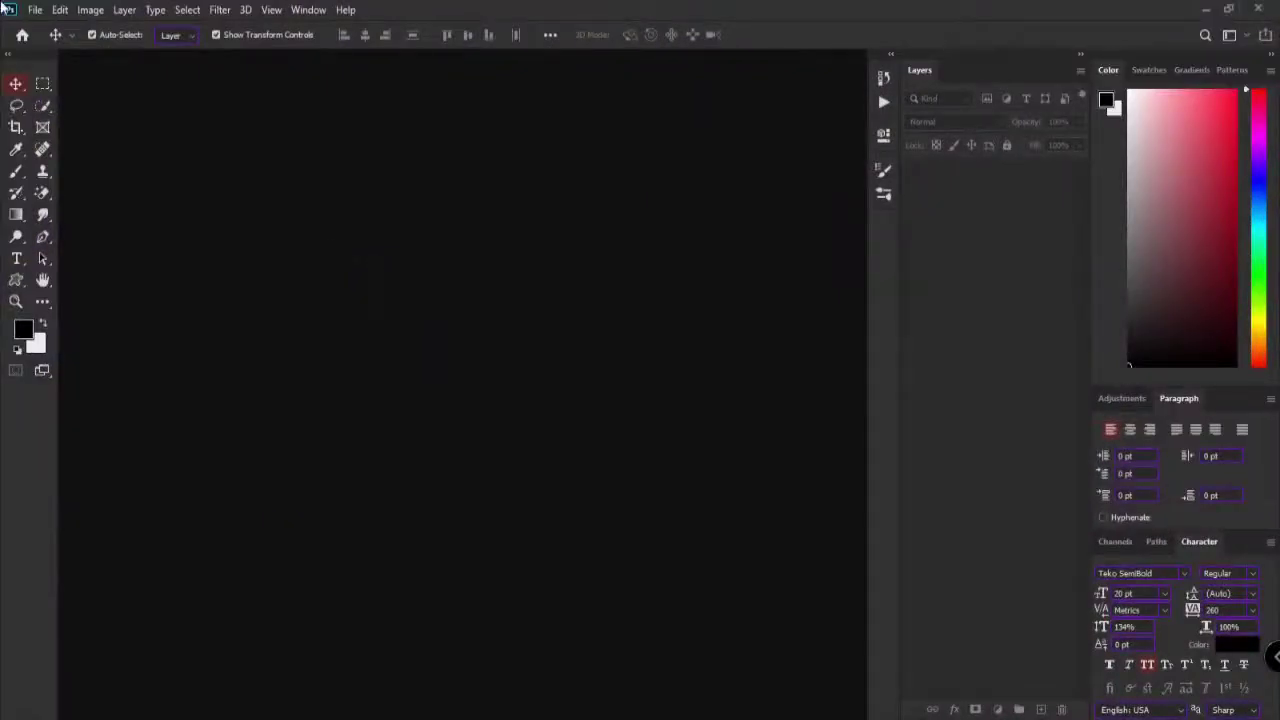
Open the File menu to begin a new document
click(35, 10)
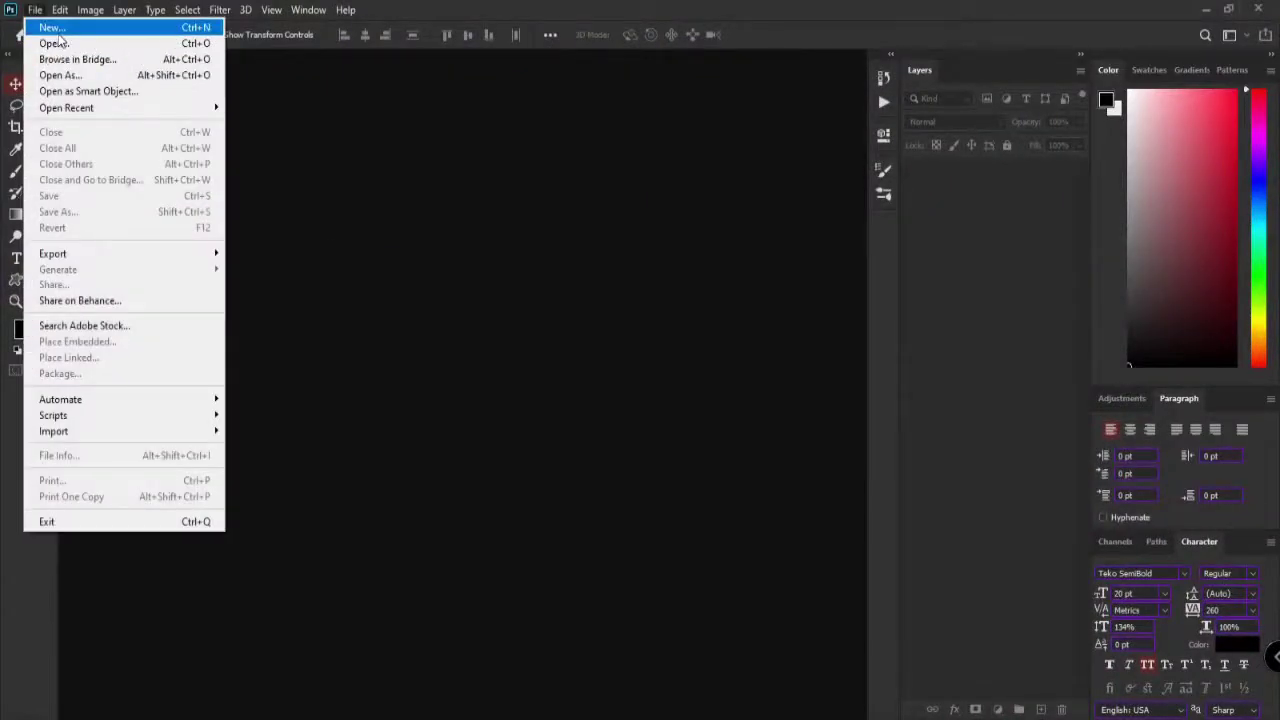
Create a white 1000 × 1000 px, 72 ppi document named Banner and fit it on screen
click(55, 28)
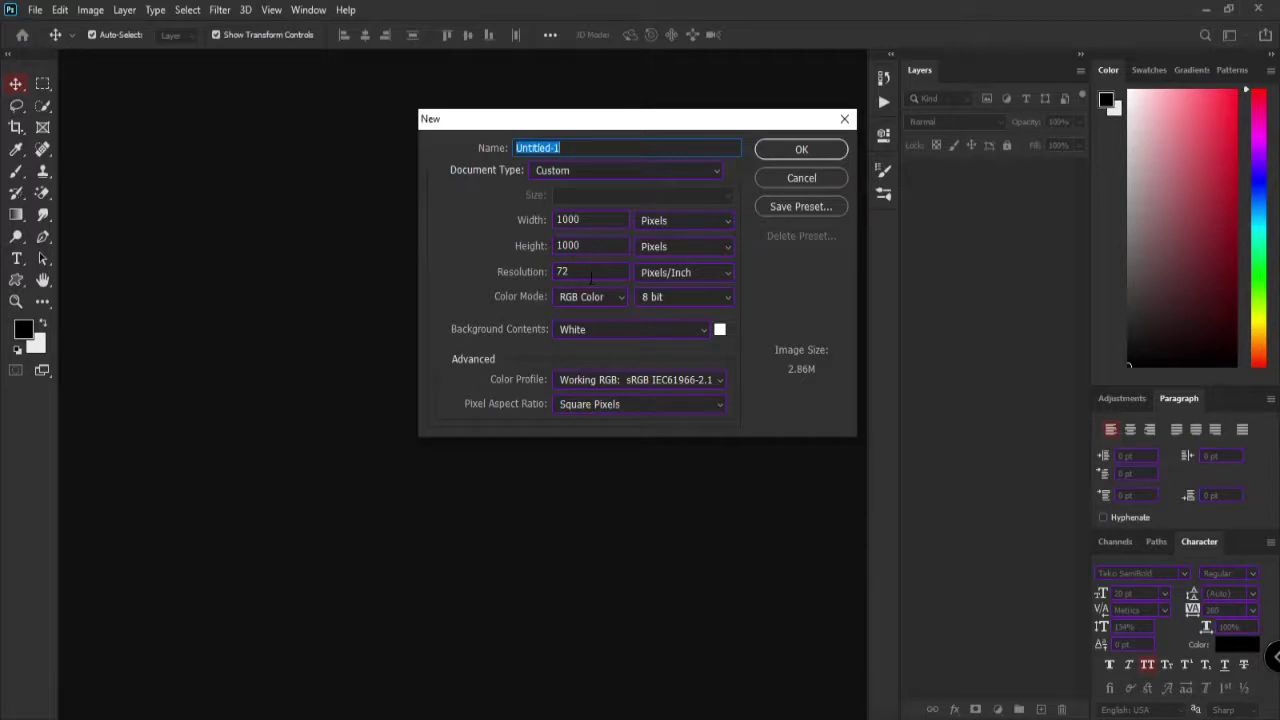
text(Banner)
key(Return)
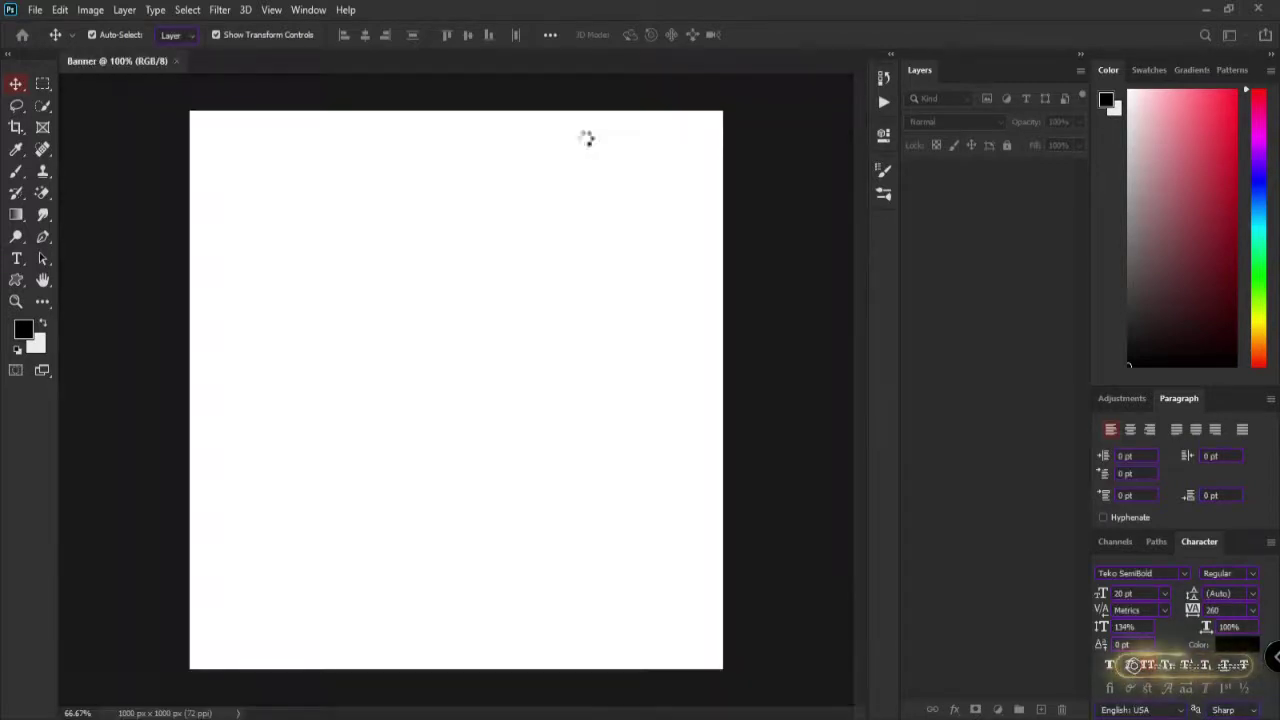
key(ctrl+minus)
key(ctrl+0)
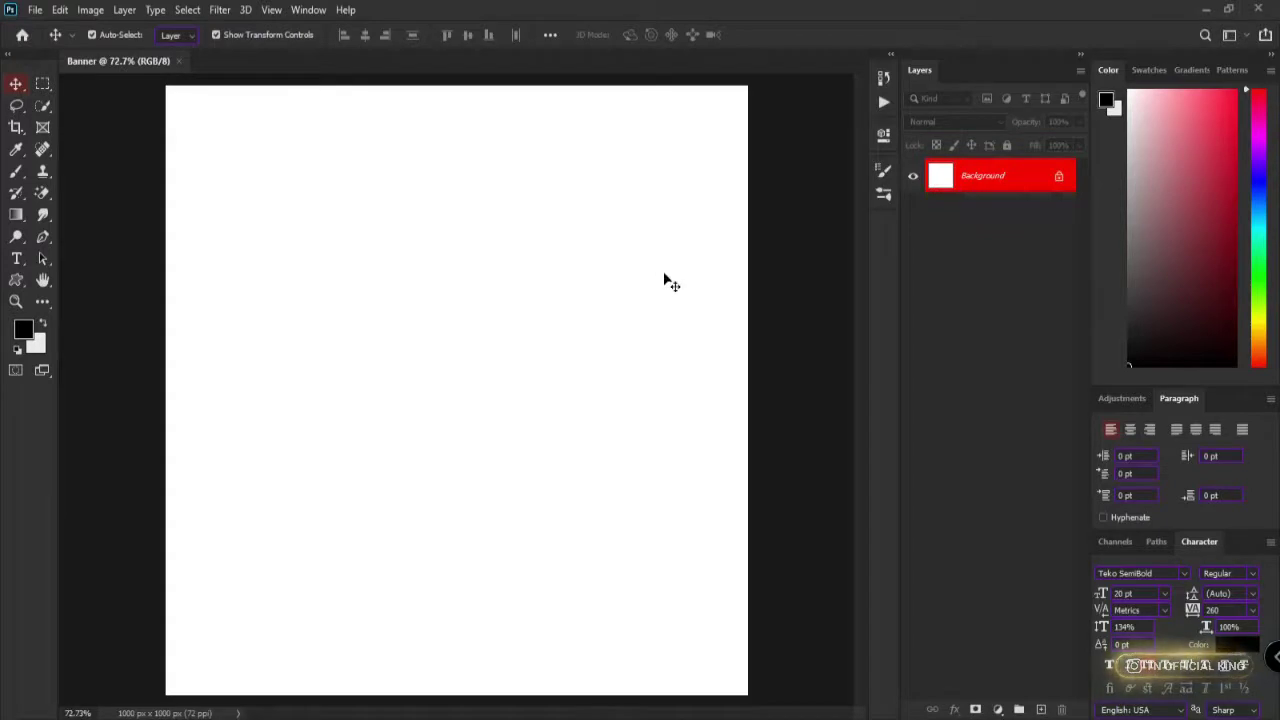
scroll(470, 190, down, 2)
scroll(405, 420, down, 1)
scroll(406, 420, up, 1)
scroll(406, 420, up, 1)
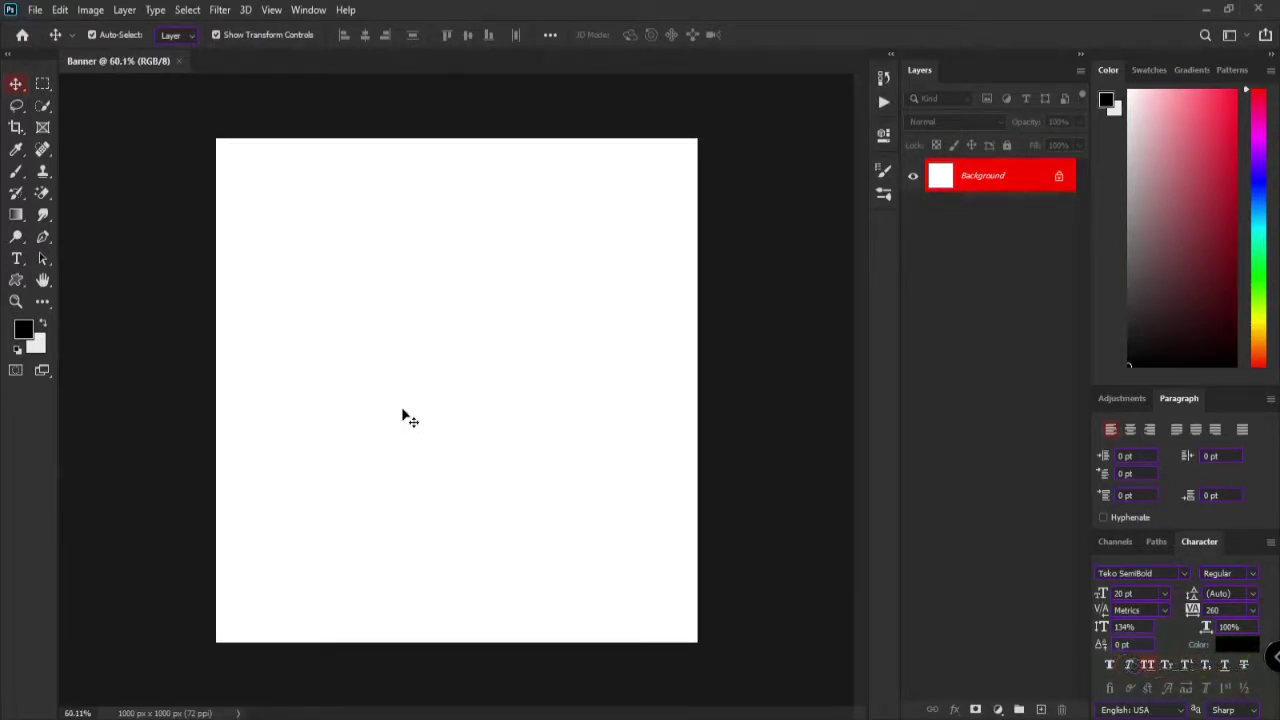
Add a guide layout with 54 px margins on all four sides of the canvas
click(268, 10)
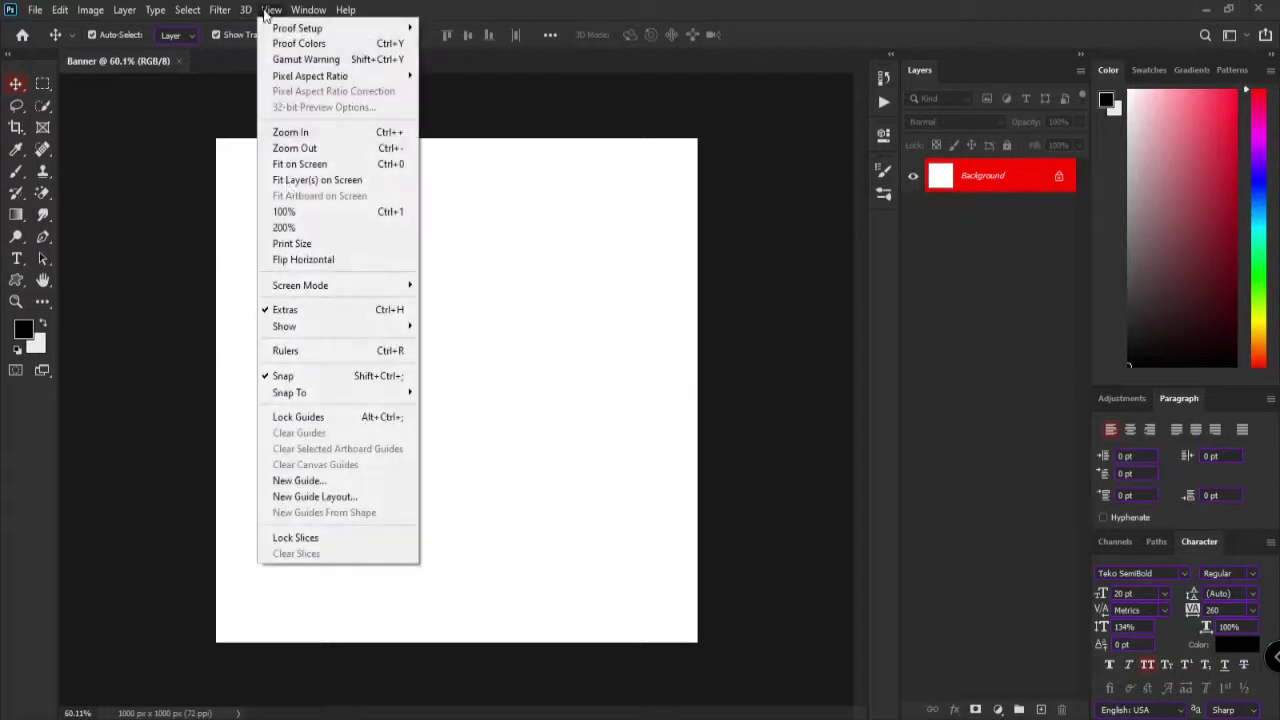
click(312, 497)
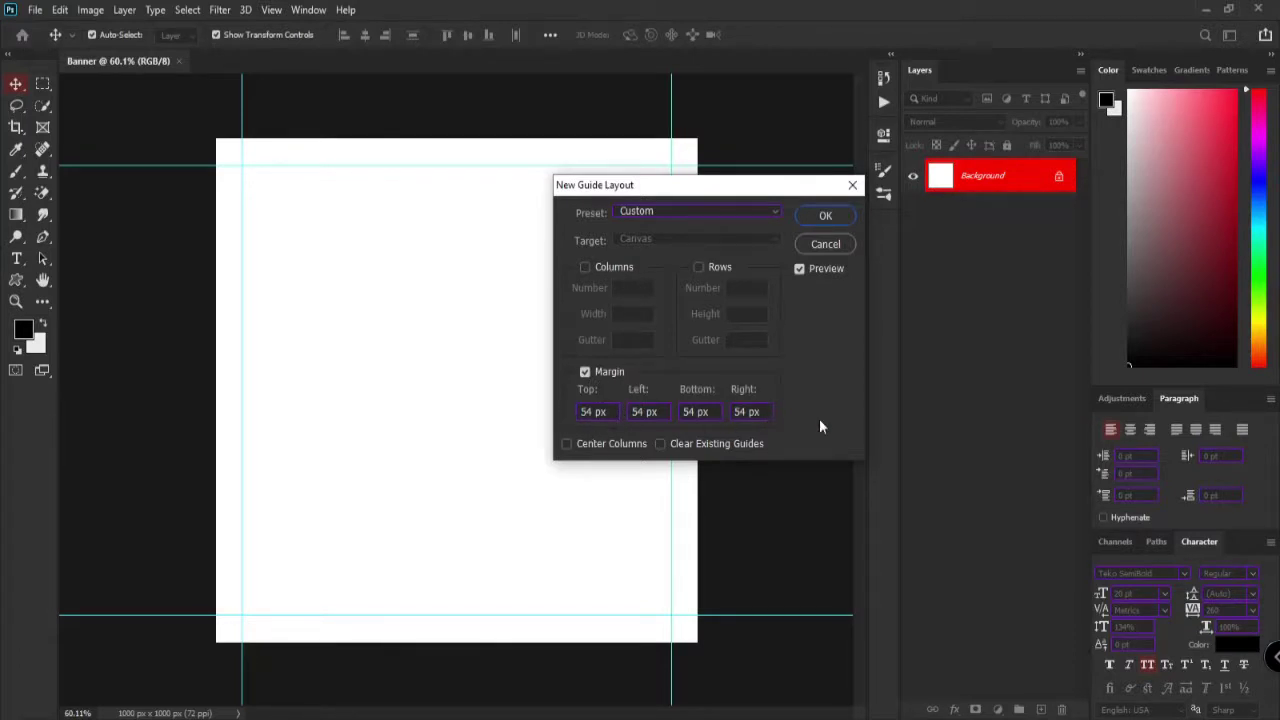
click(824, 218)
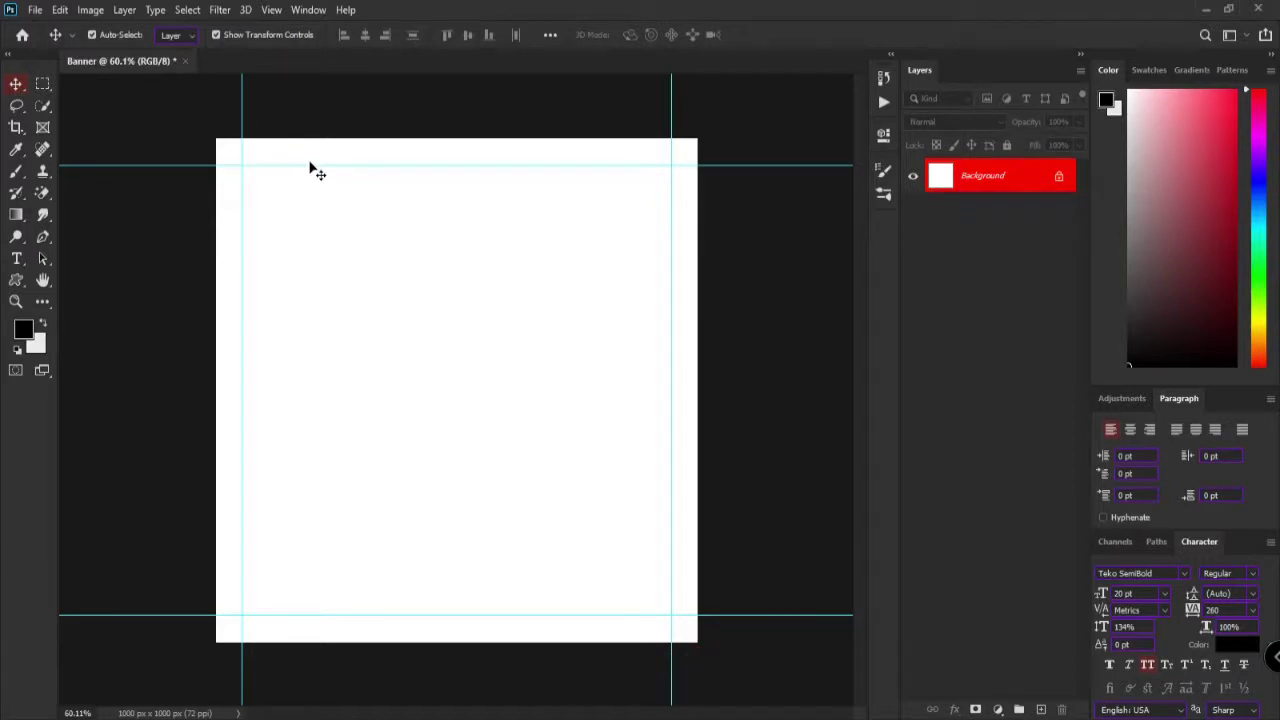
key(ctrl+o)
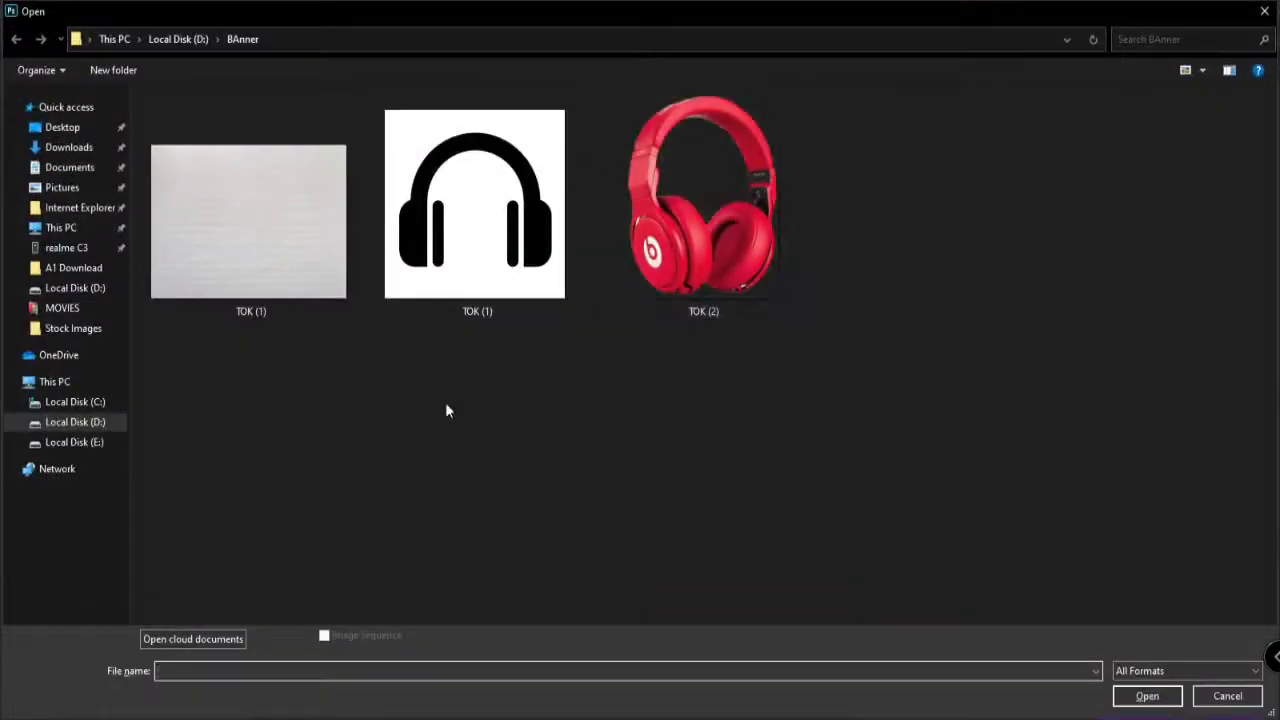
Open TOK (1).jpg and TOK (2).png together, then return to the Banner tab
click(668, 252)
click(334, 249)
ctrl+click(776, 309)
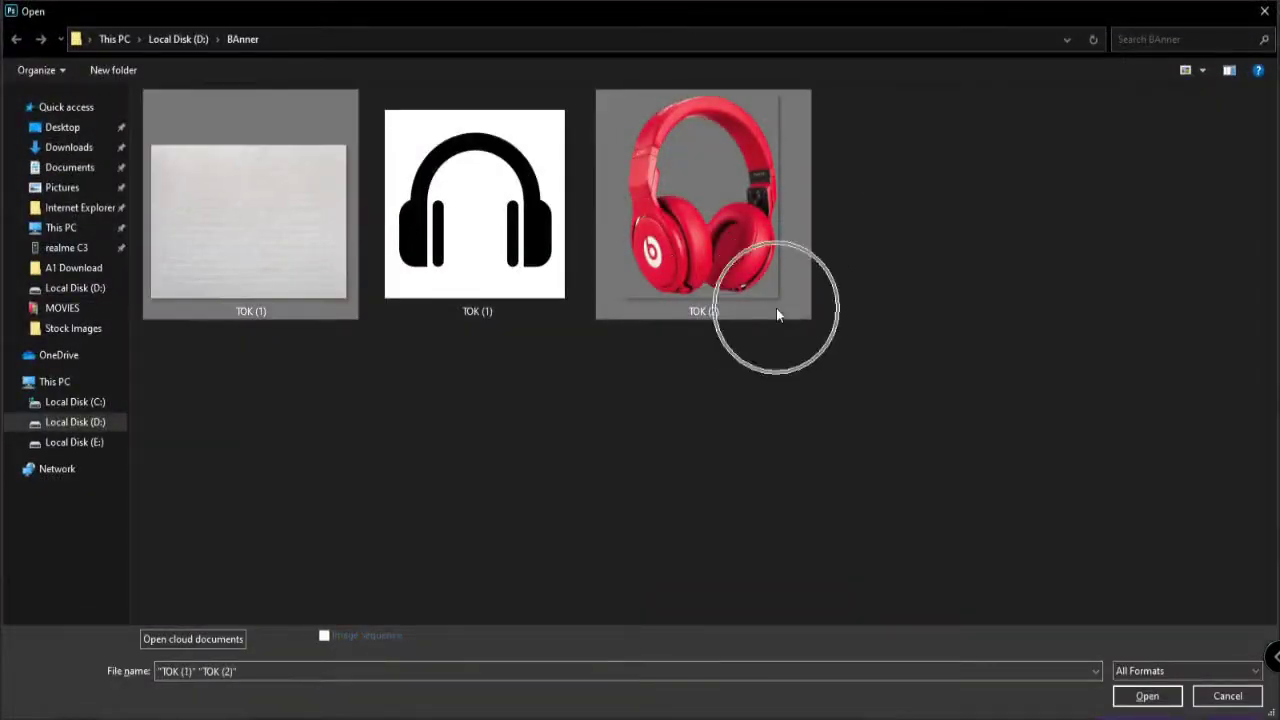
key(Return)
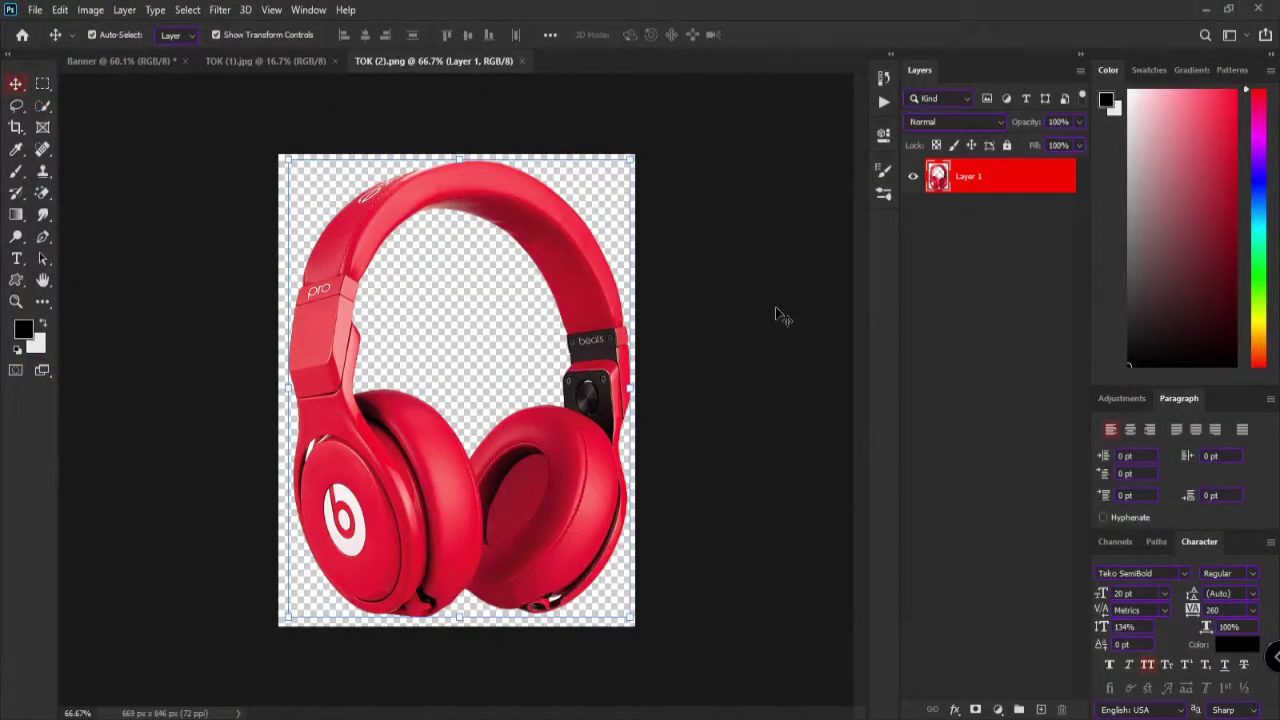
click(149, 60)
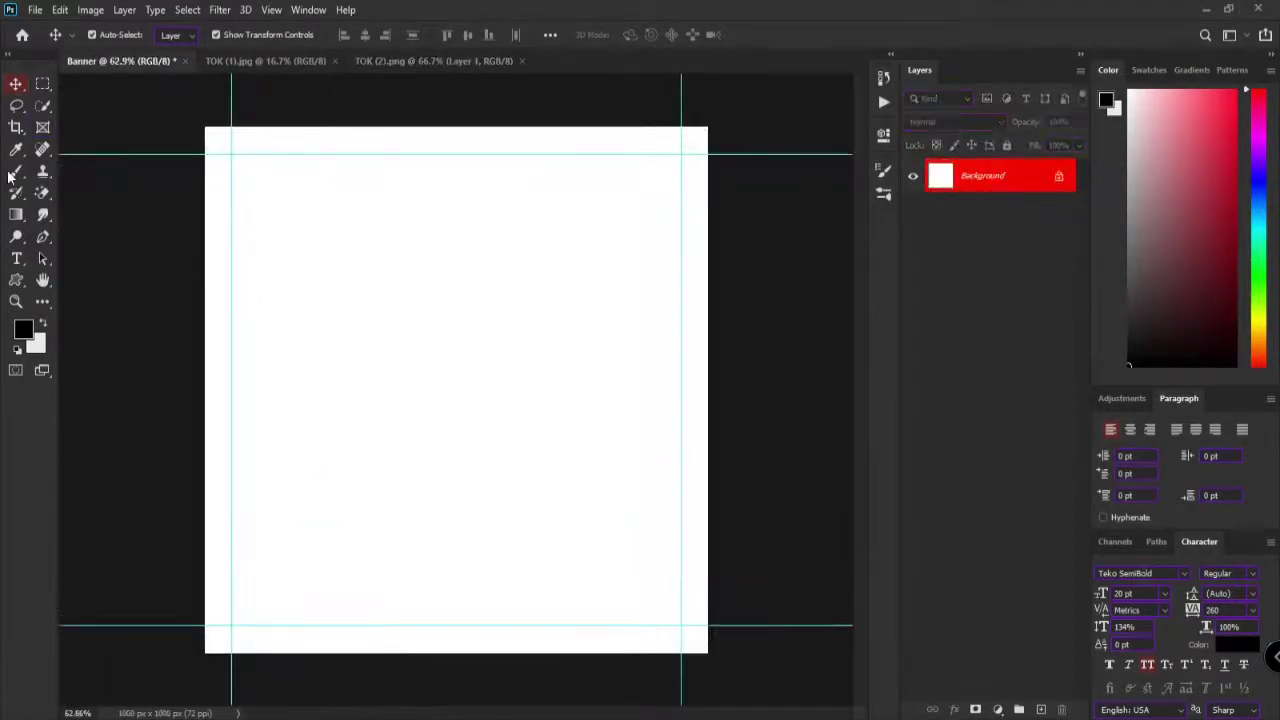
Draw a 999 × 999 px rectangle covering the entire Banner canvas
click(28, 283)
key(shift+u)
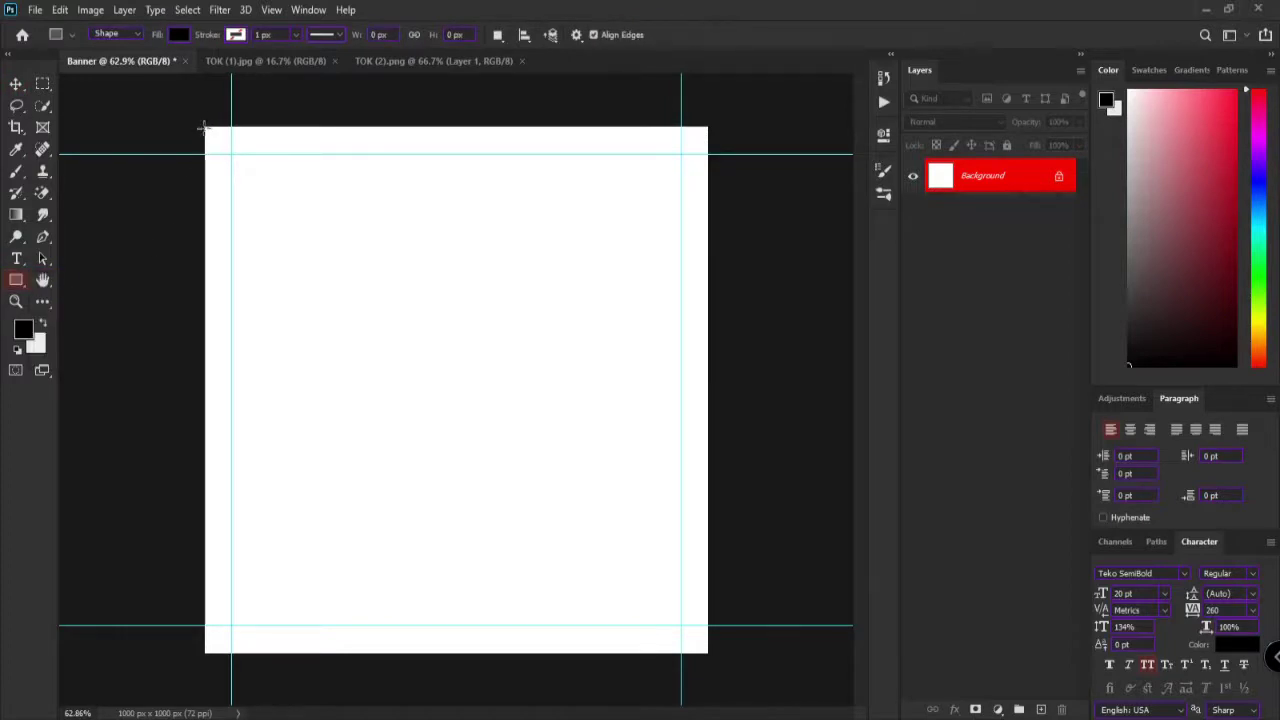
drag(204, 125, 706, 652)
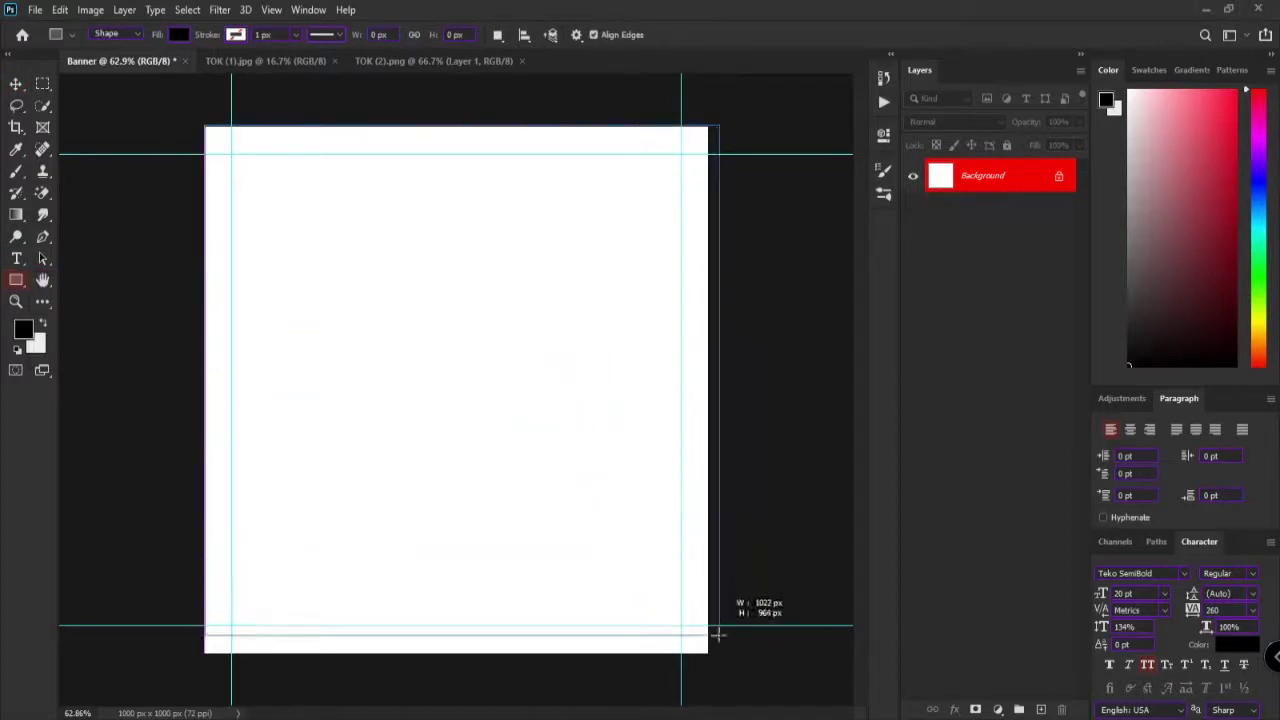
drag(705, 651, 707, 651)
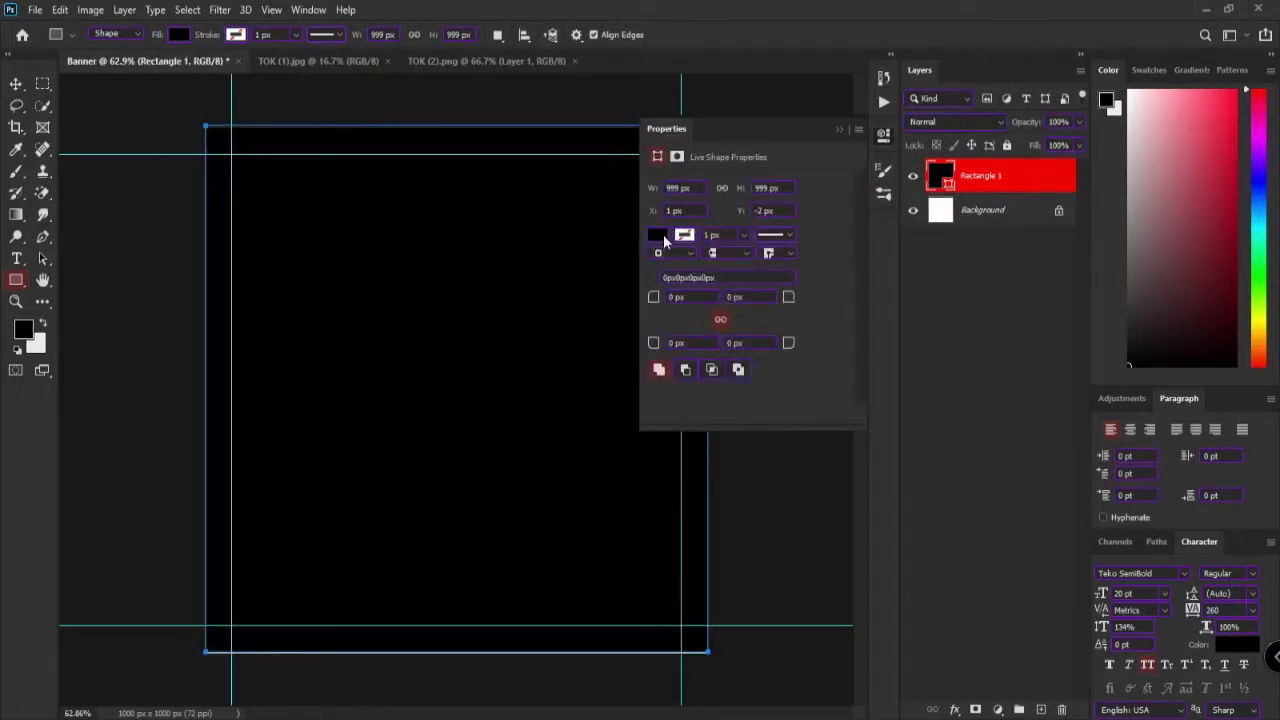
Fill the rectangle white and select the Rectangle 1 layer with the Move tool
click(663, 234)
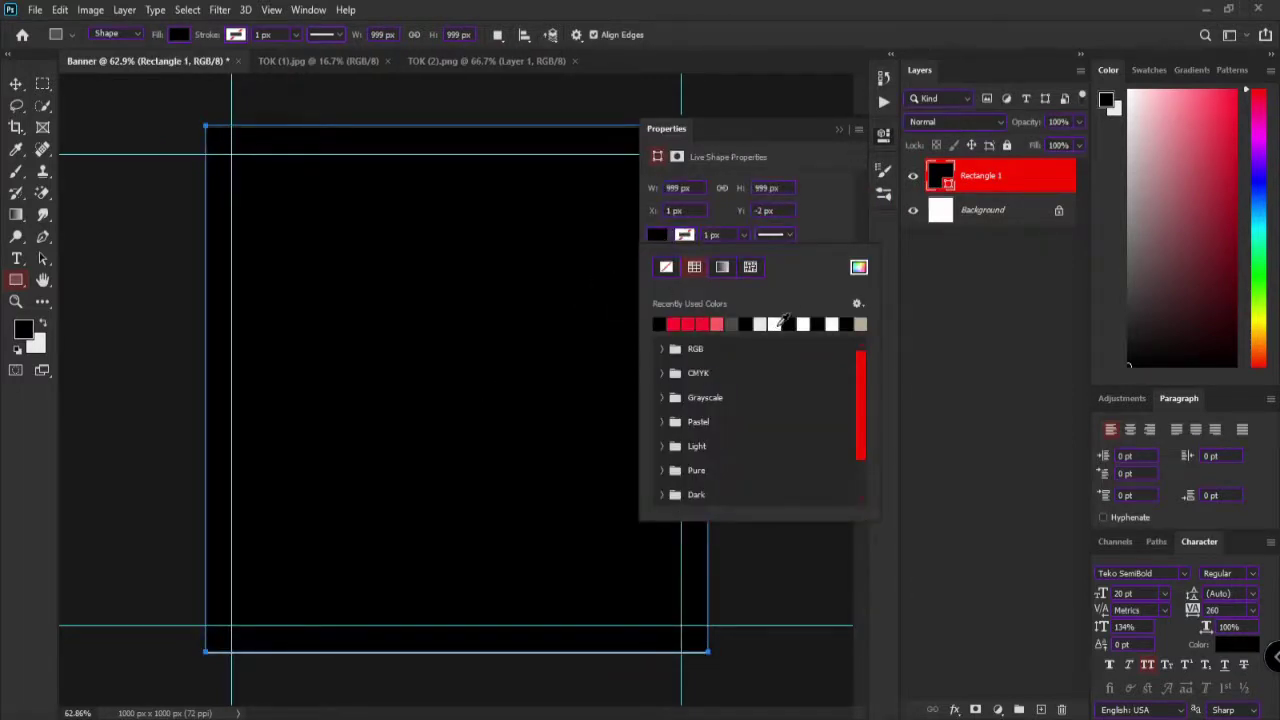
click(776, 322)
click(838, 131)
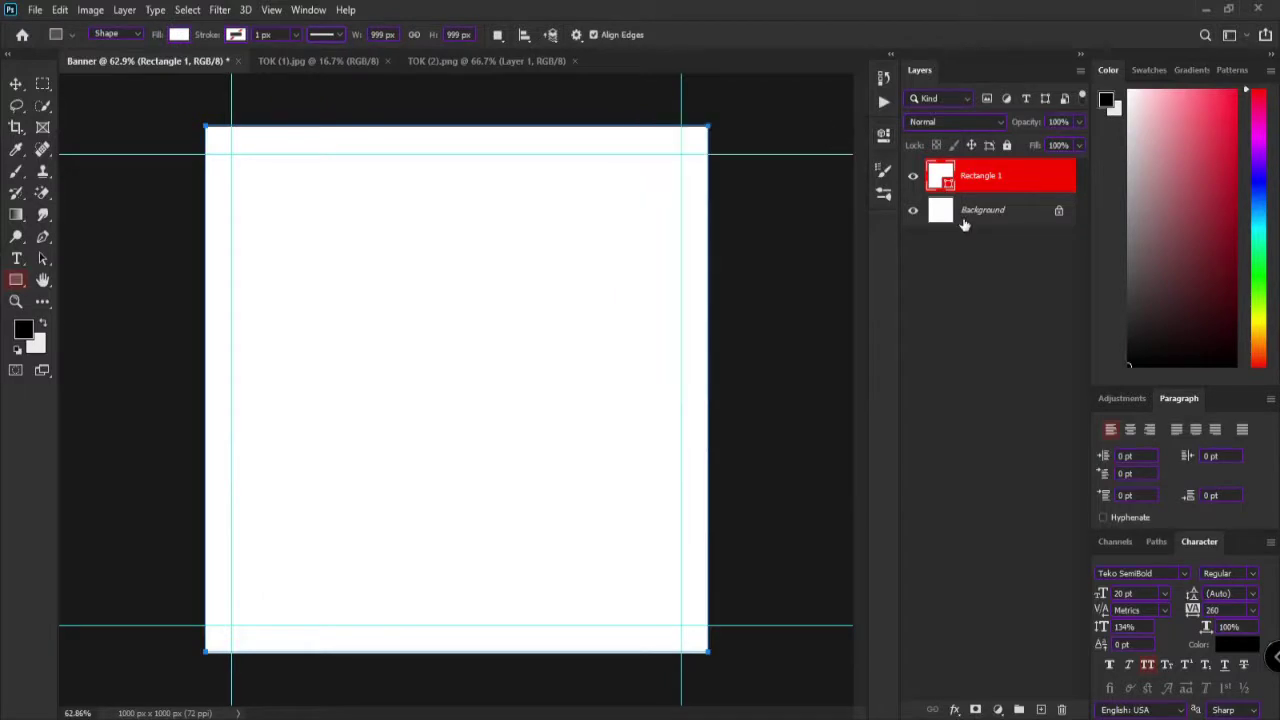
click(16, 84)
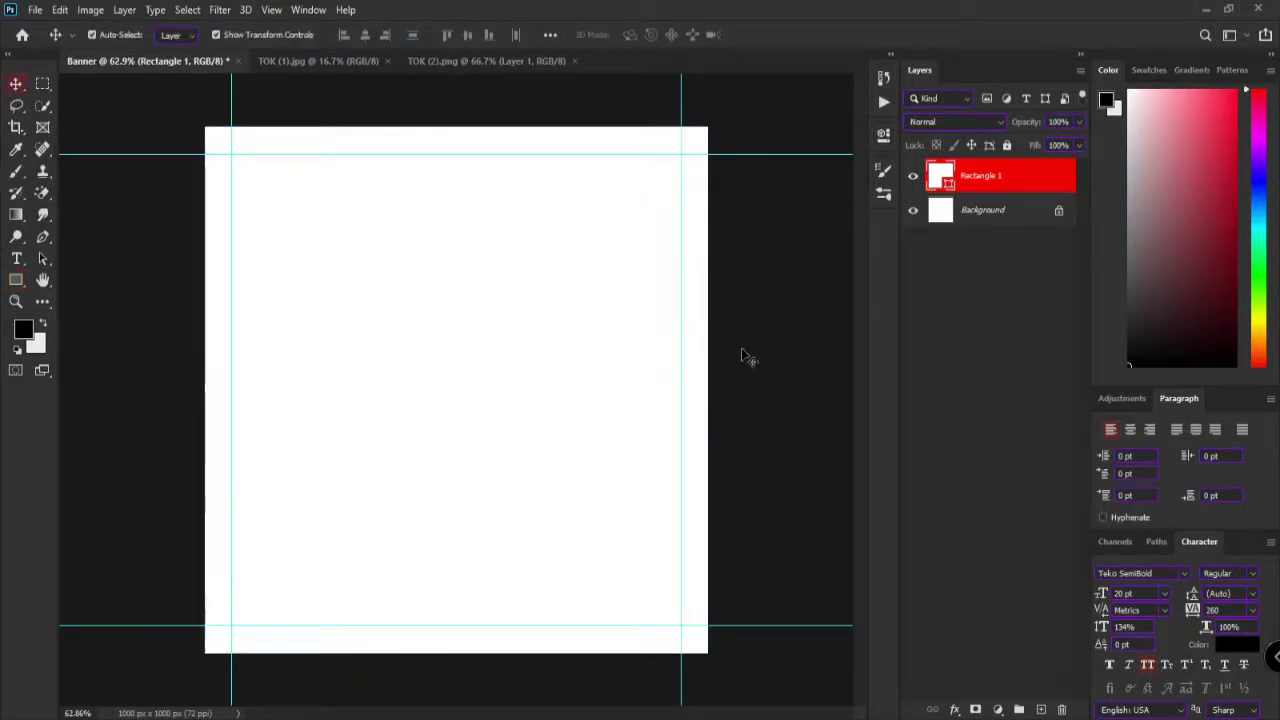
click(483, 291)
scroll(500, 296, up, 1)
click(517, 304)
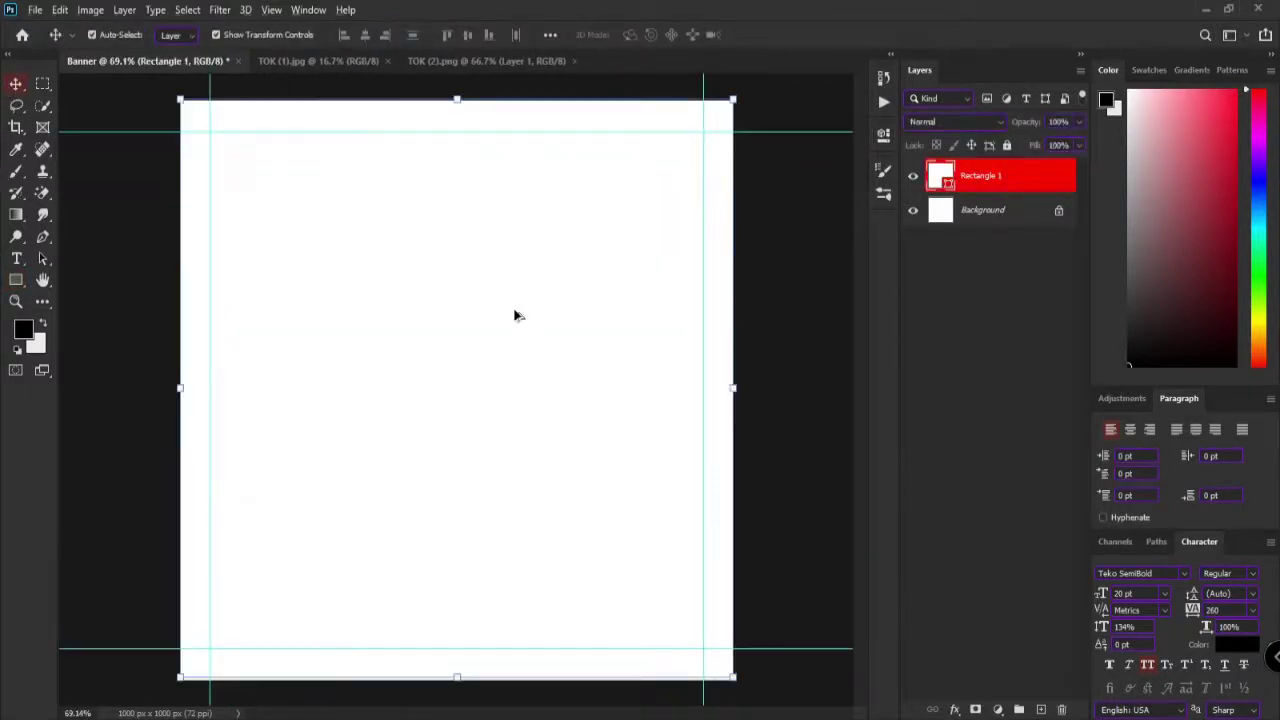
Bring the TOK (1) brick texture into Banner and scale it to cover the canvas
click(334, 66)
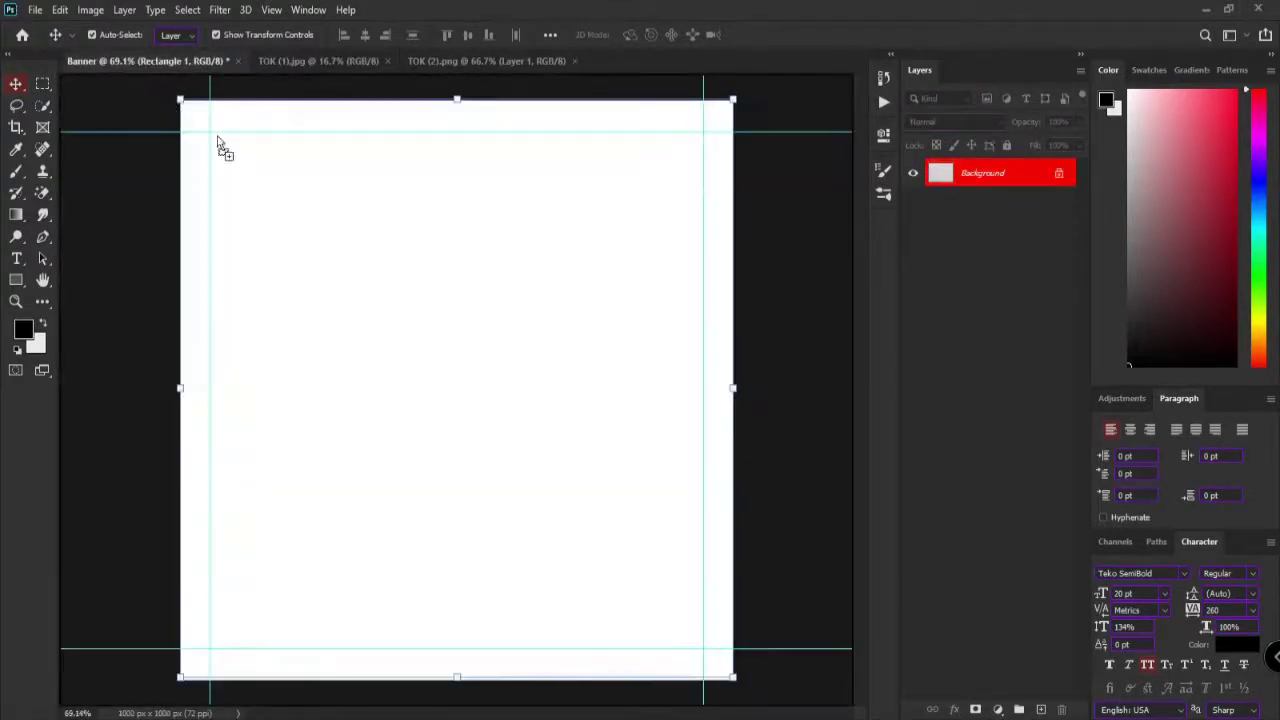
mouse_move(140, 75)
mouse_down()
mouse_move(426, 374)
mouse_move(468, 396)
mouse_up()
scroll(468, 396, down, 4)
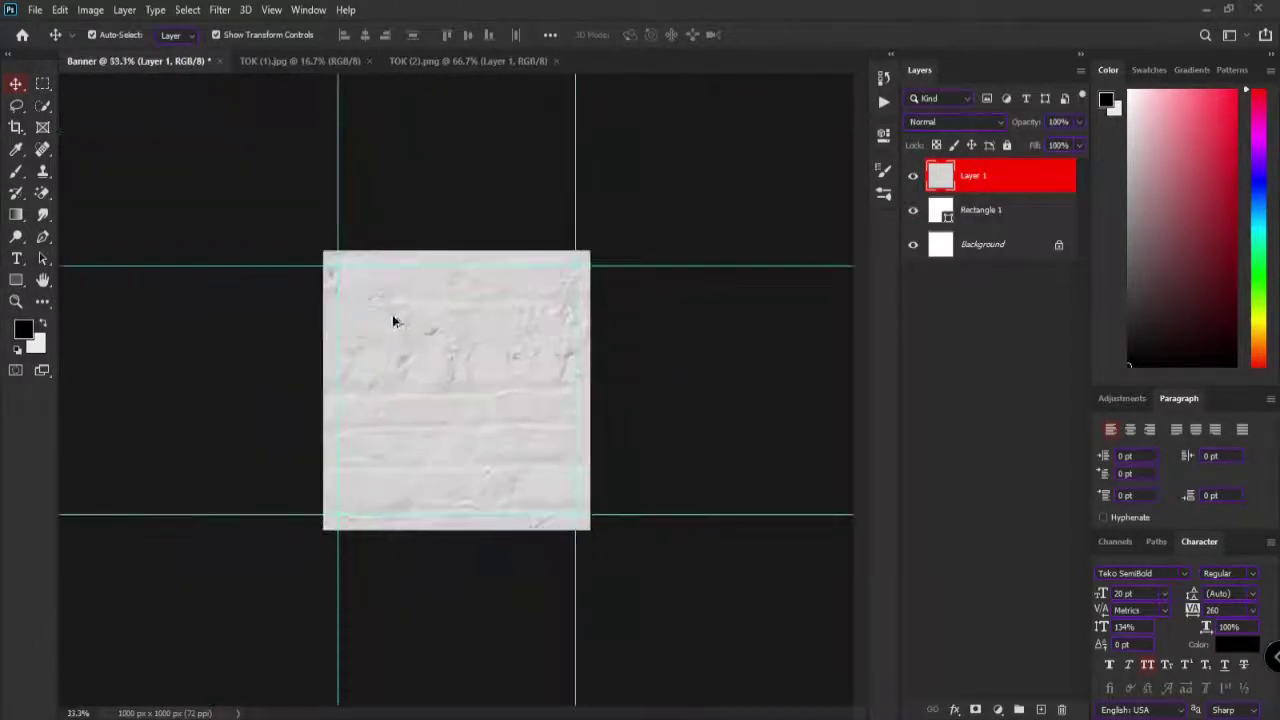
scroll(597, 347, down, 2)
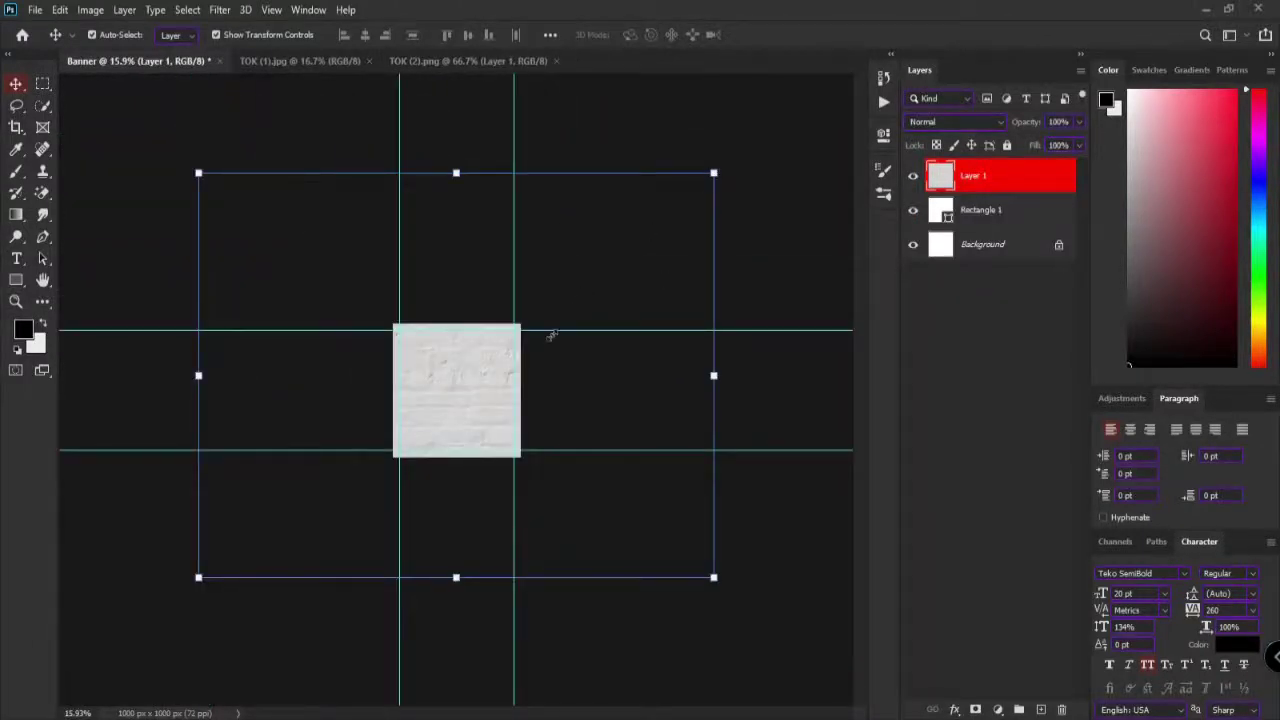
click(551, 336)
scroll(480, 428, up, 2)
scroll(481, 407, up, 1)
drag(480, 407, 476, 440)
drag(643, 248, 660, 230)
drag(509, 373, 510, 367)
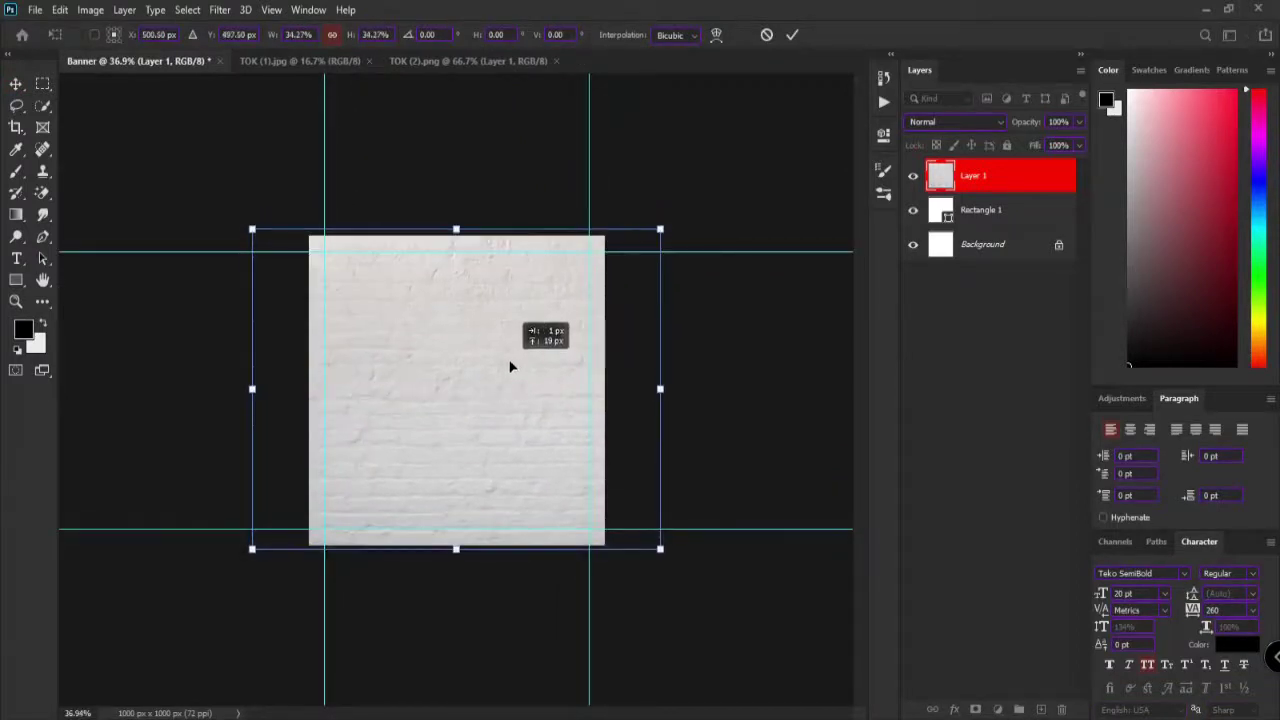
click(792, 36)
drag(966, 186, 974, 190)
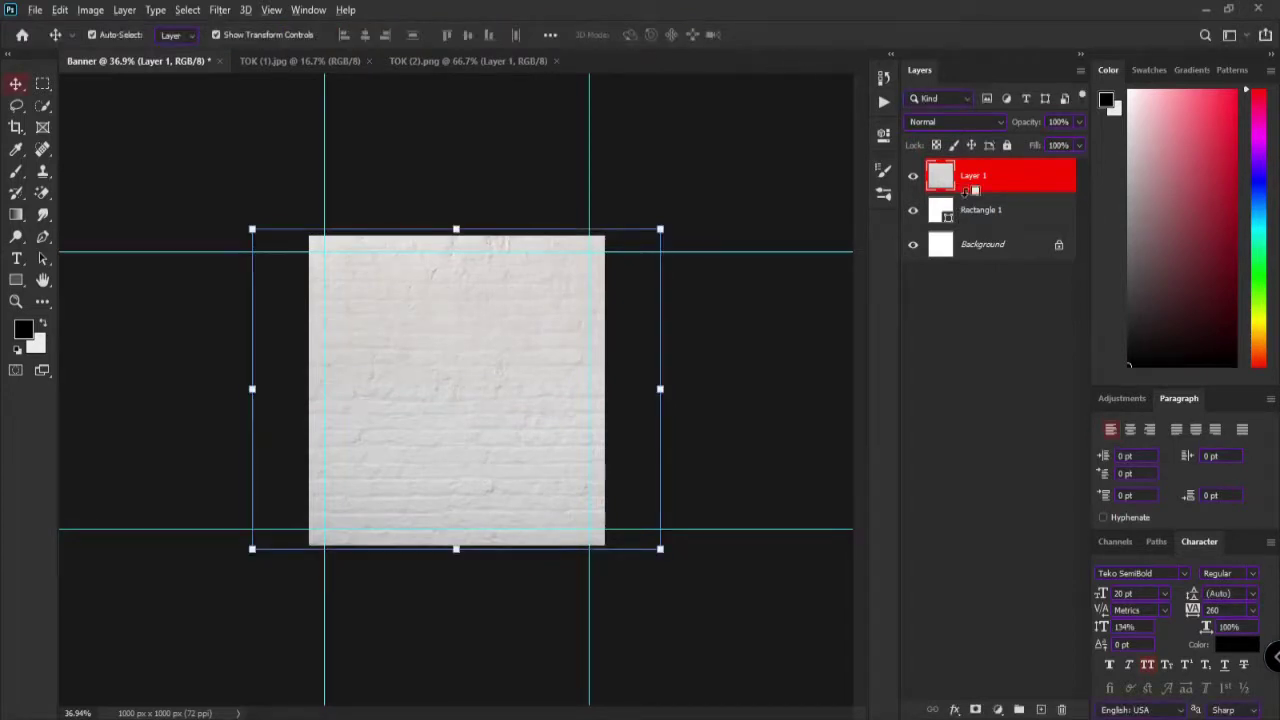
key(ctrl+0)
Clip the brick texture Layer 1 to the Rectangle 1 shape
key(alt+bracketleft)
key(alt+bracketright)
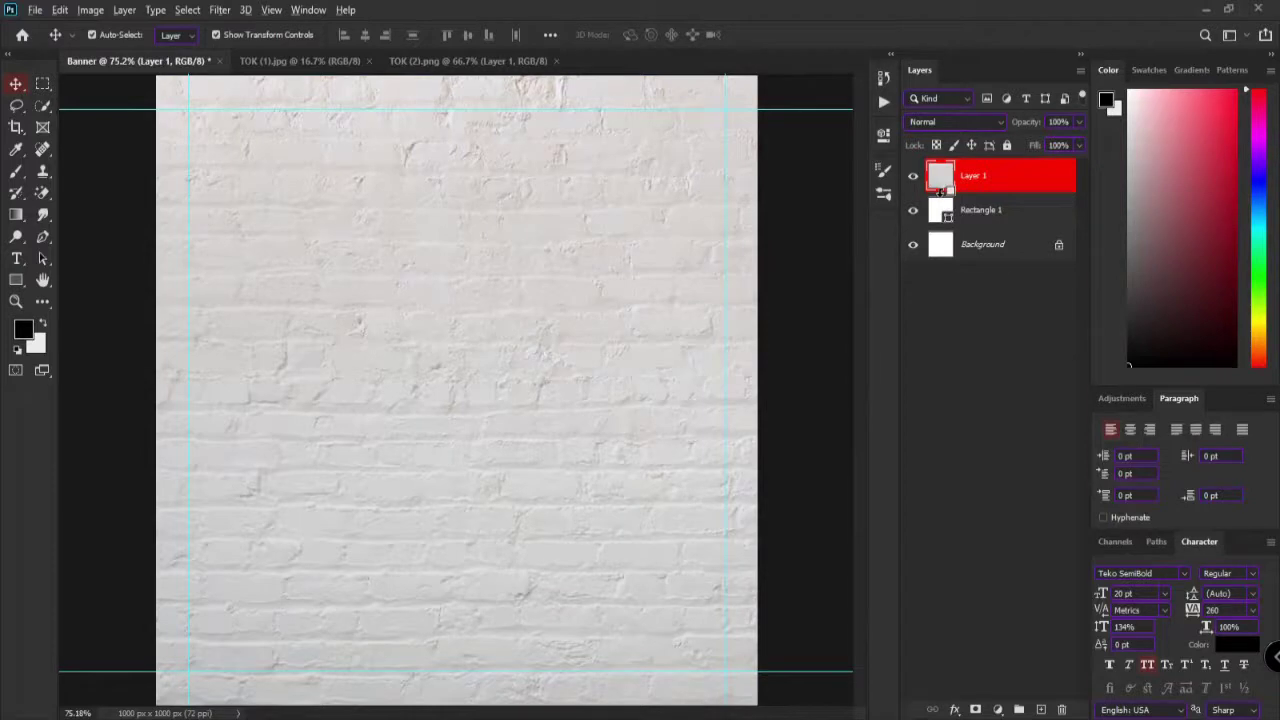
alt+click(938, 192)
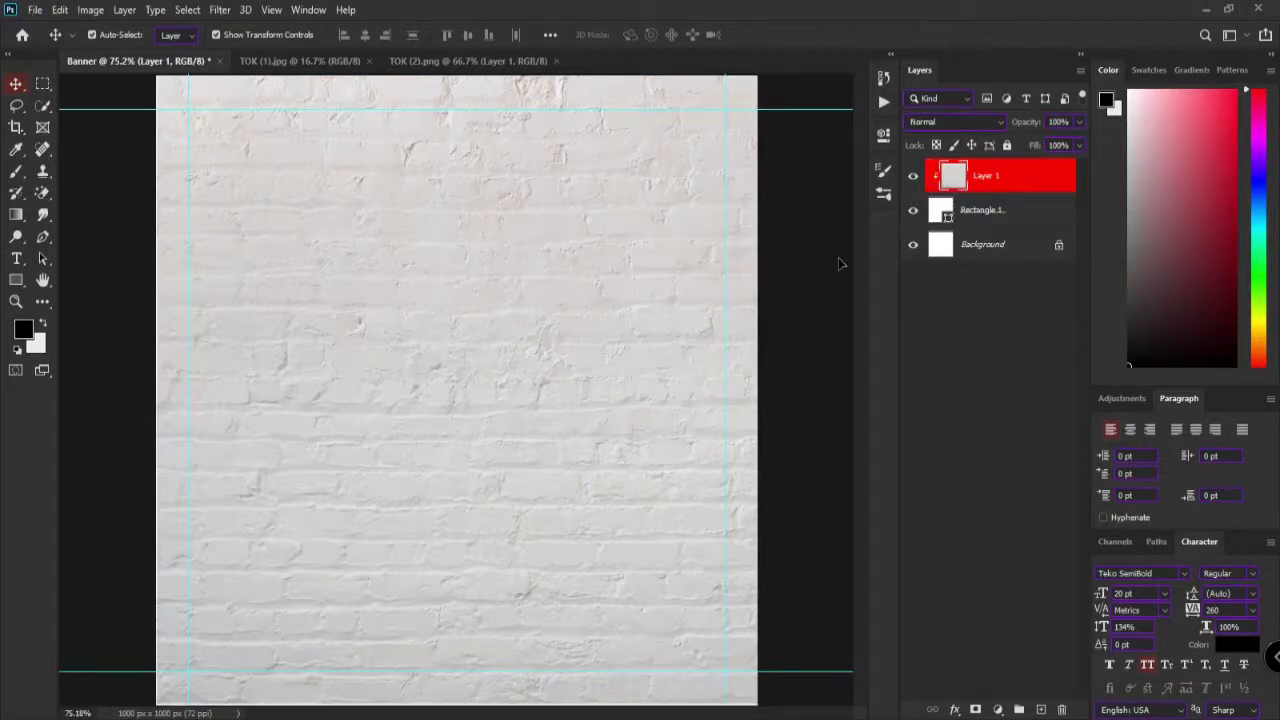
scroll(517, 323, up, 1)
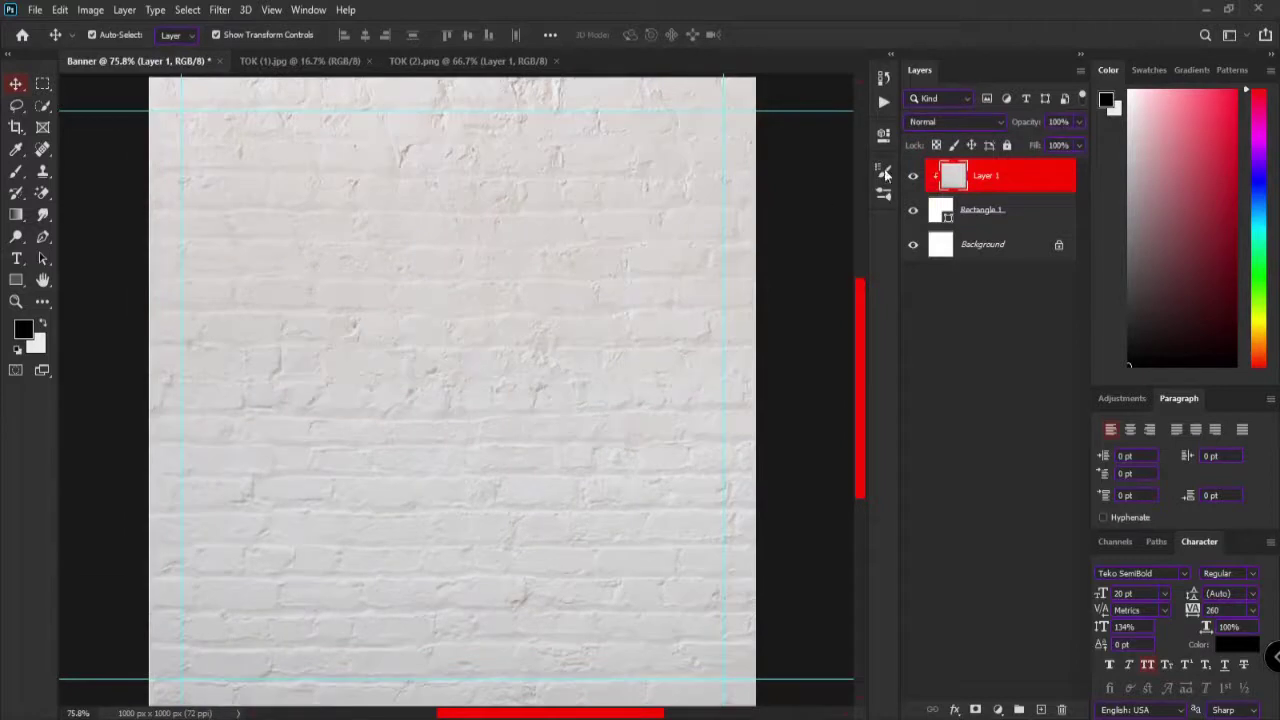
click(912, 177)
click(912, 177)
scroll(760, 300, down, 3)
scroll(620, 280, up, 2)
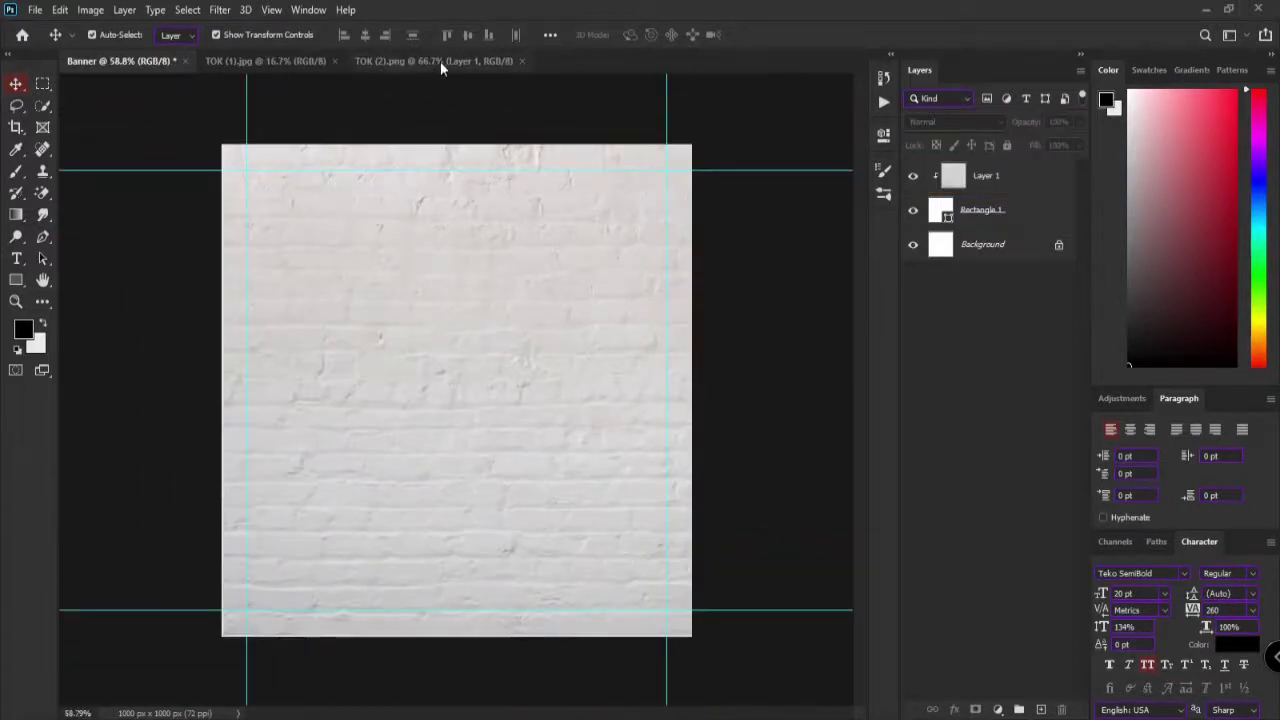
Draw a large 1143 px circle over the banner's bottom edge with the Ellipse tool
right_click(15, 283)
click(50, 328)
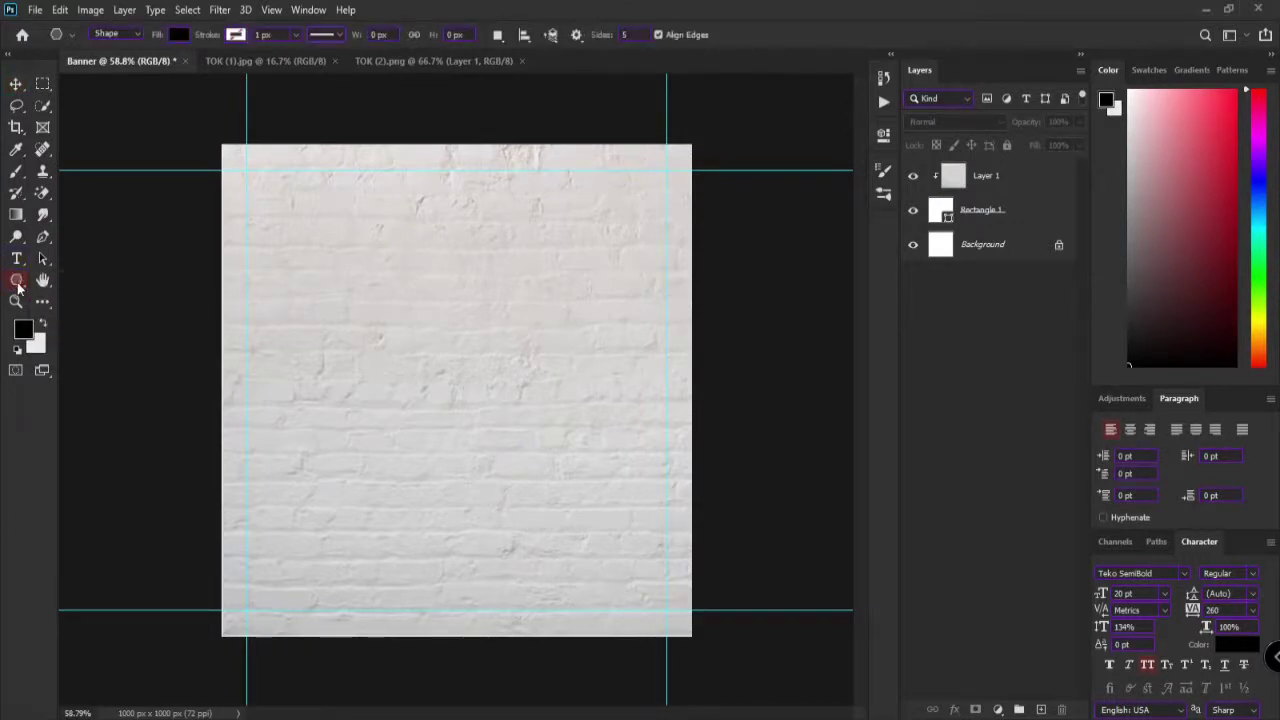
right_click(15, 283)
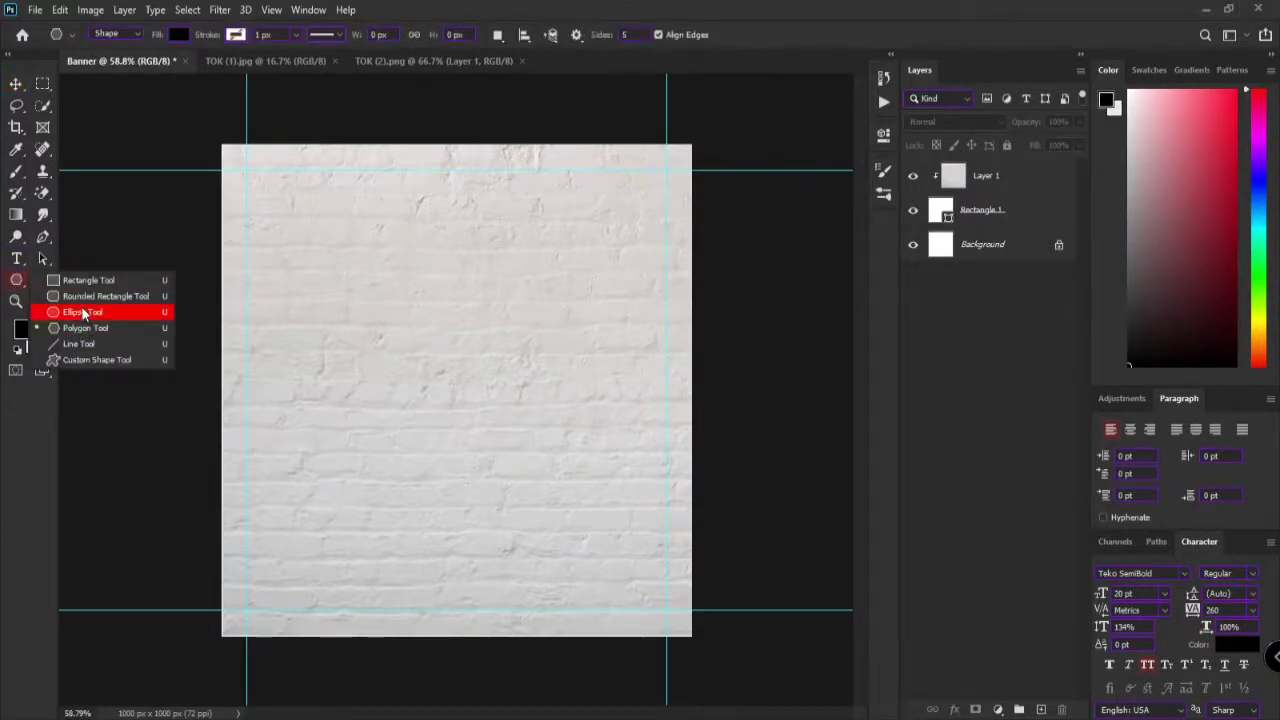
click(83, 313)
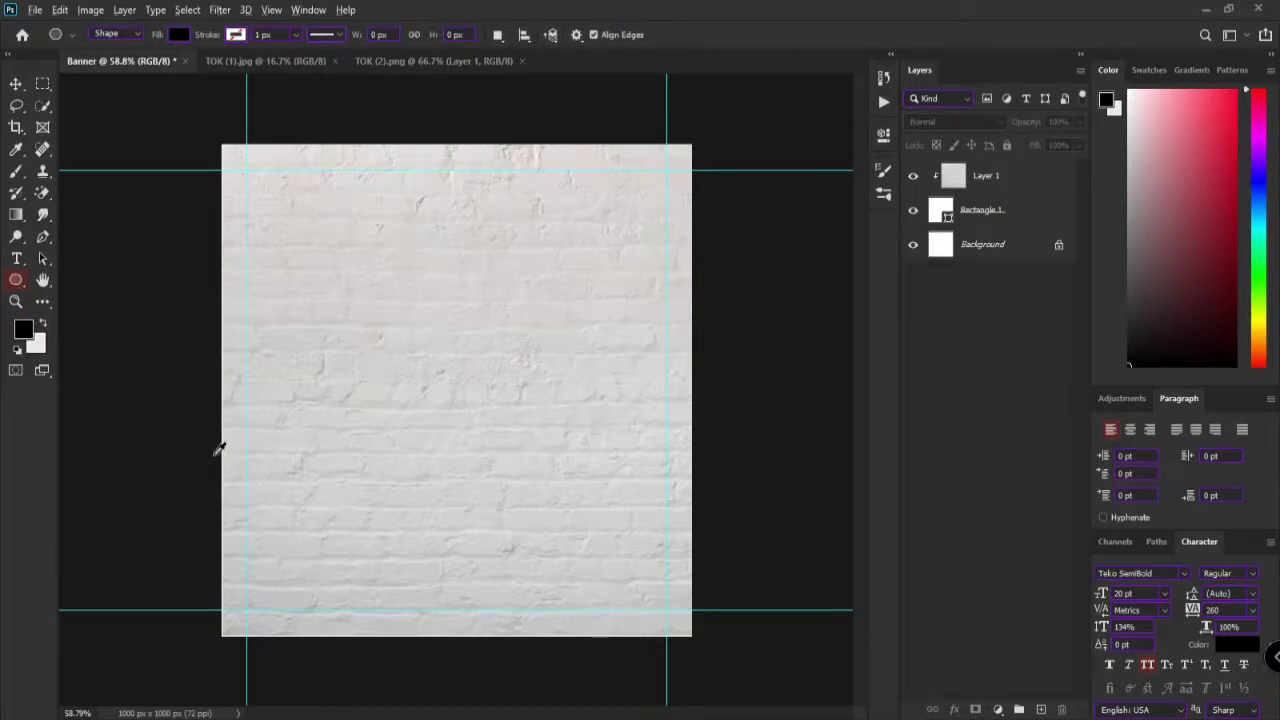
scroll(330, 476, down, 3)
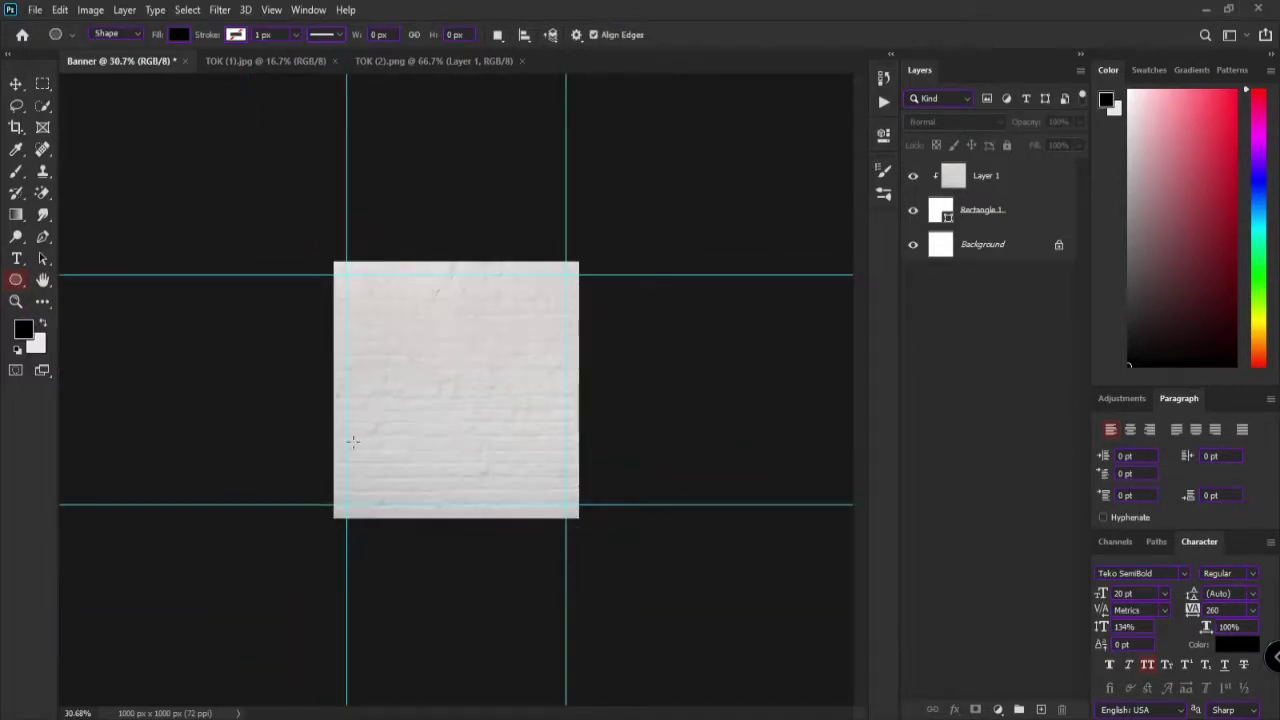
drag(346, 442, 952, 706)
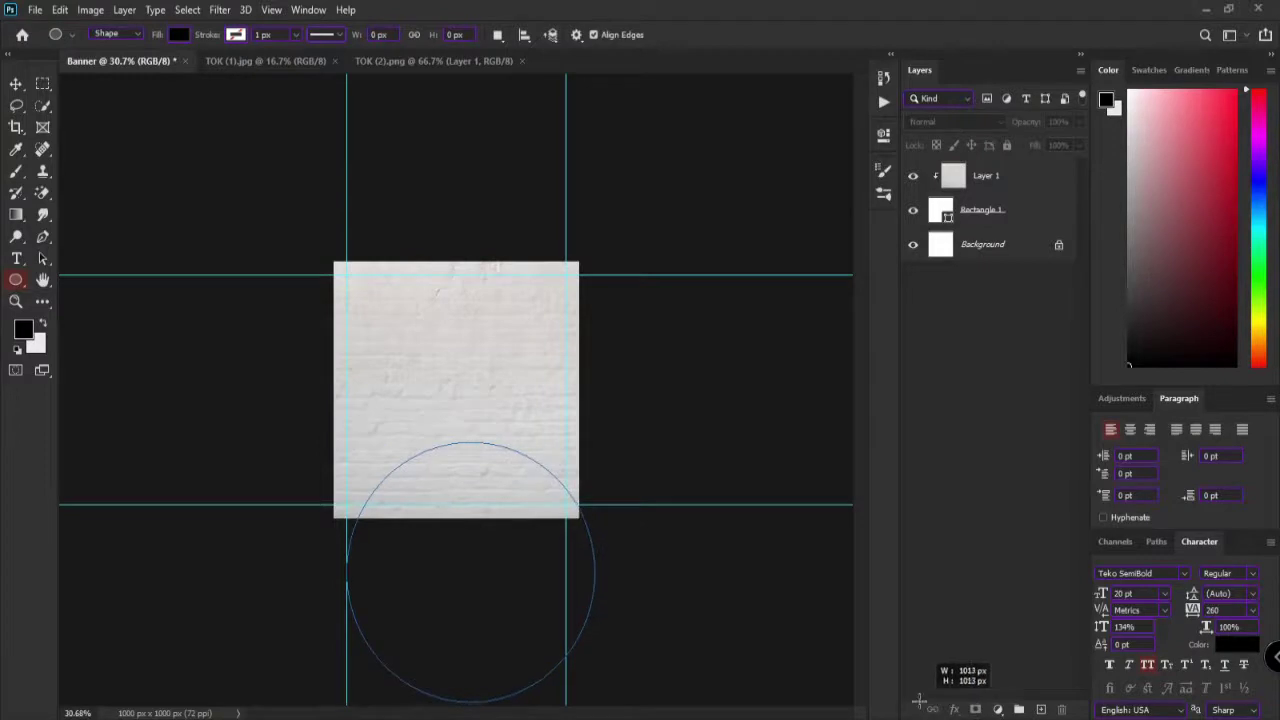
drag(610, 706, 627, 706)
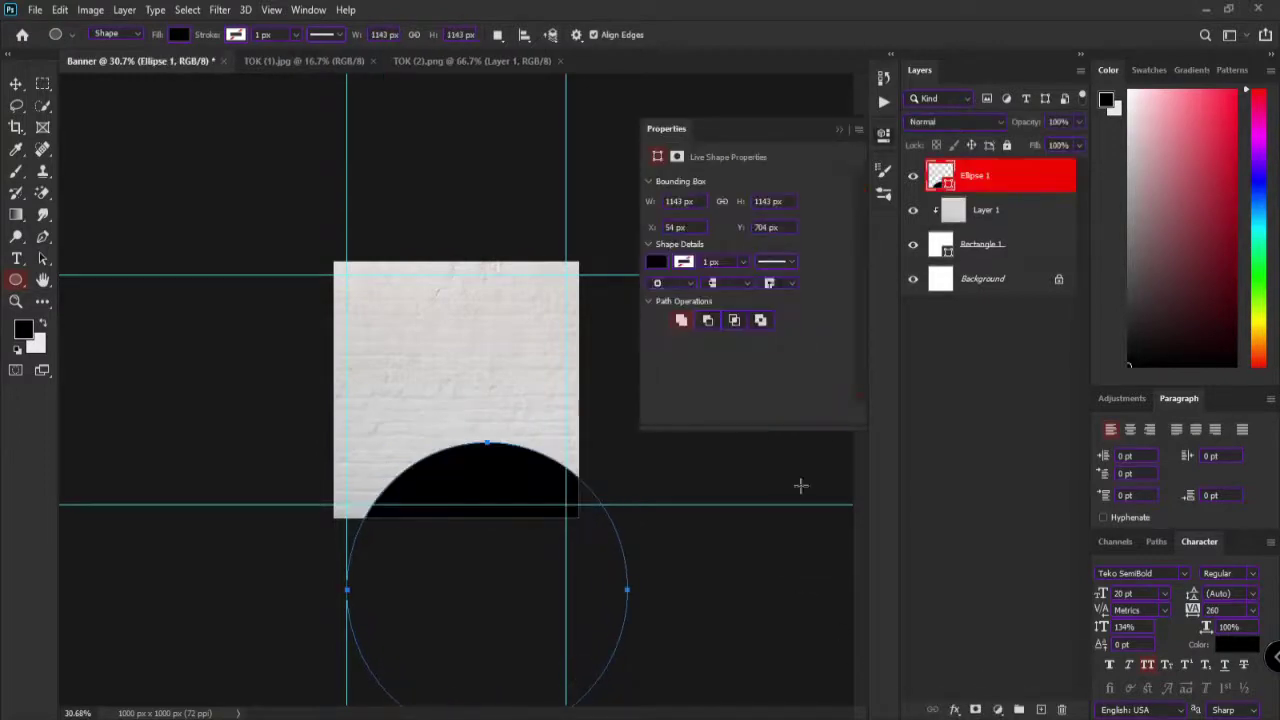
Fill the circle white and raise it into a half-dome at the bottom
click(663, 266)
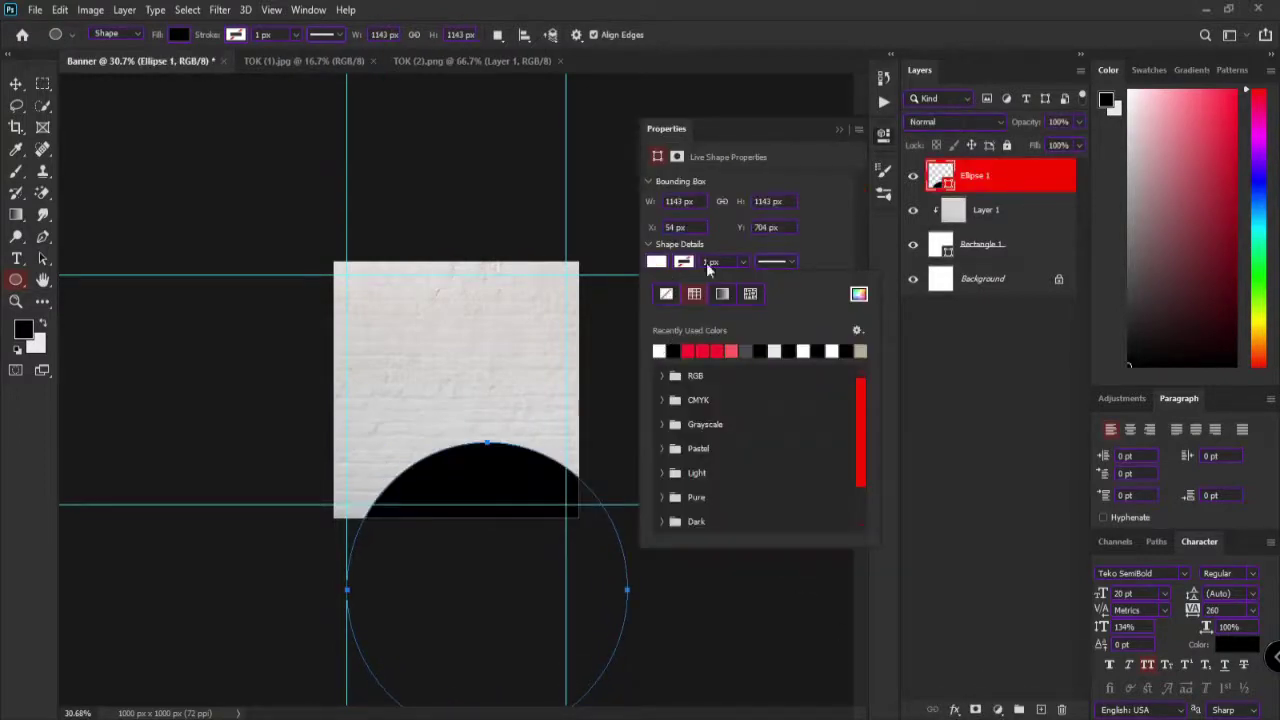
click(840, 129)
key(v)
drag(483, 546, 473, 472)
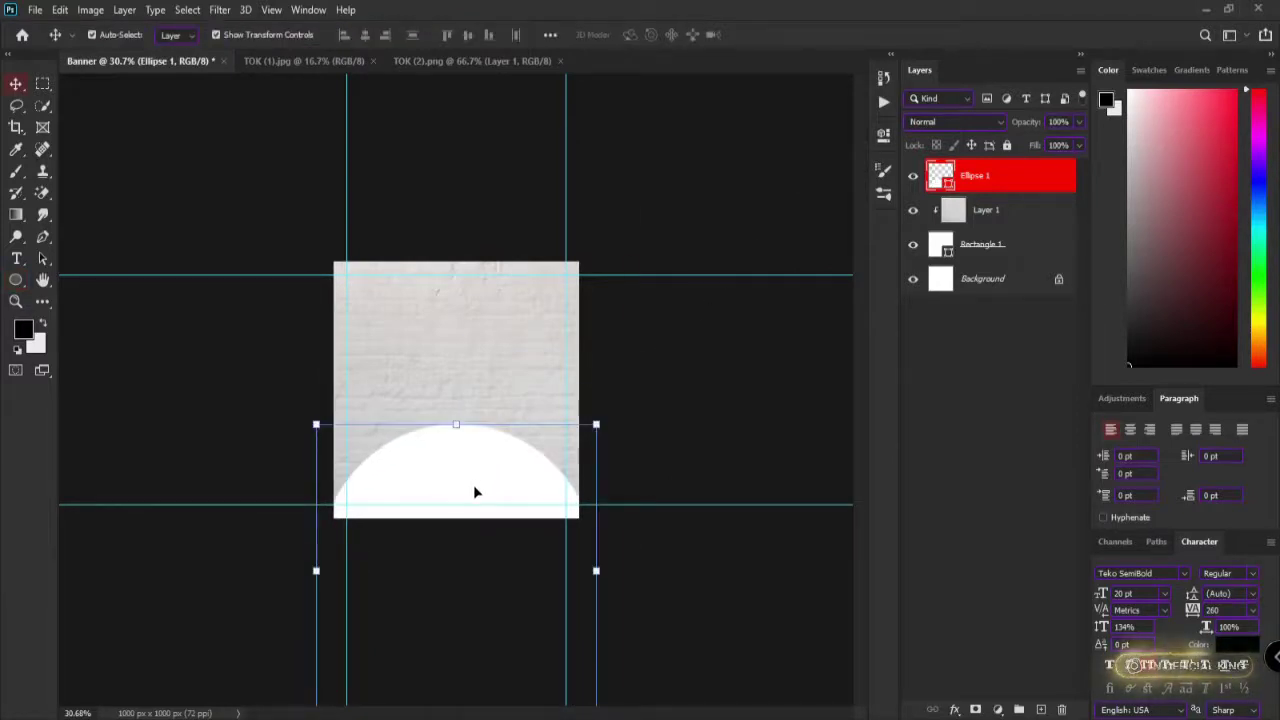
key(Left)
key(Left)
key(Left)
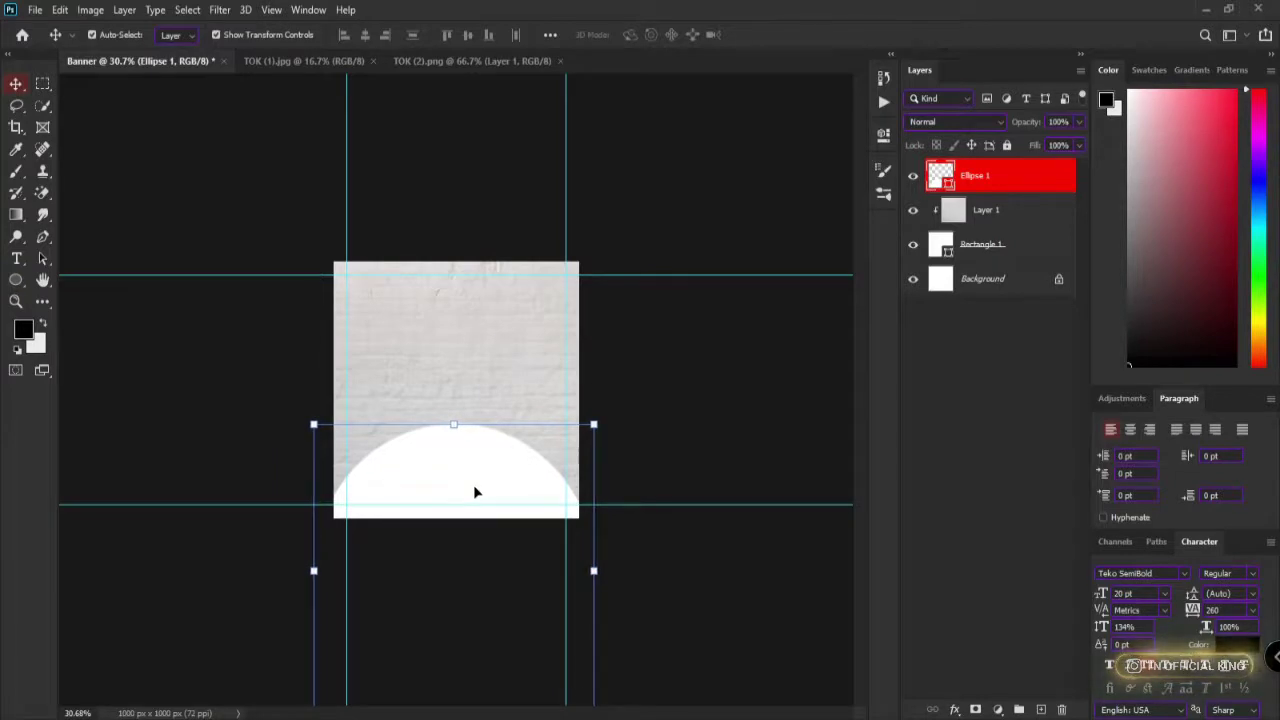
click(705, 396)
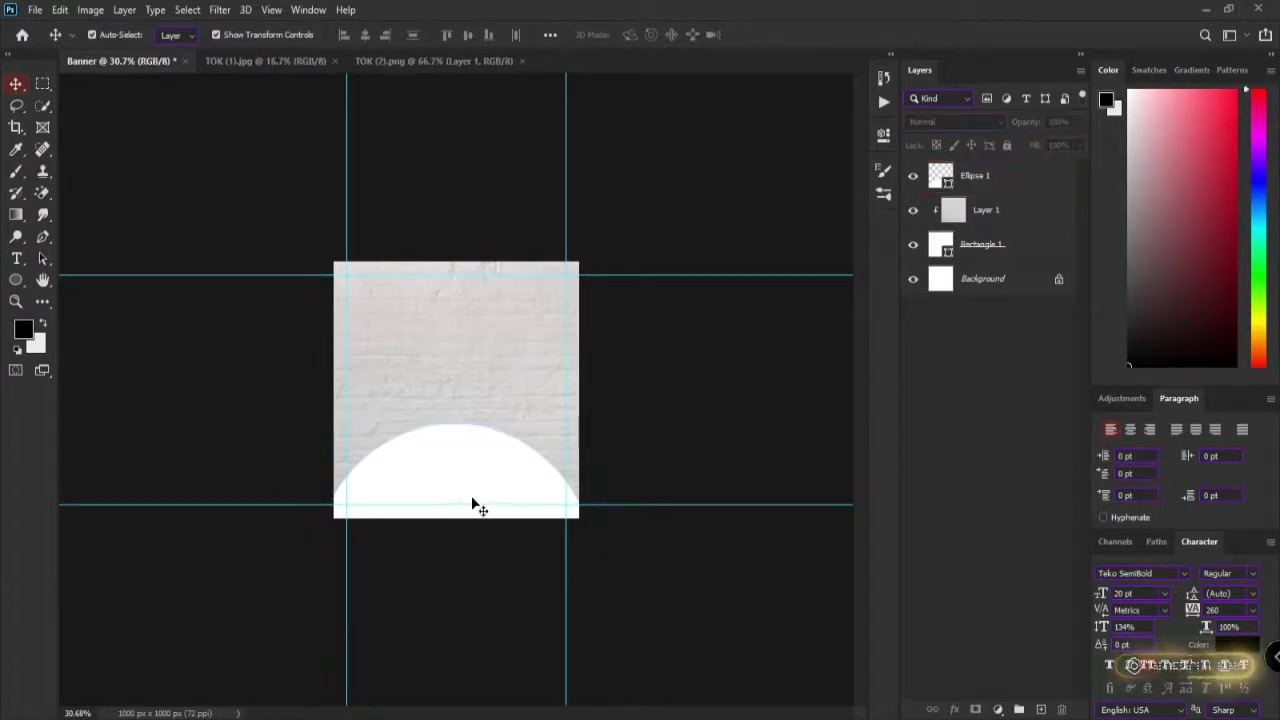
Bring the TOK (2) red headphones into Banner, layered above Ellipse 1
scroll(470, 515, up, 3)
scroll(477, 523, up, 1)
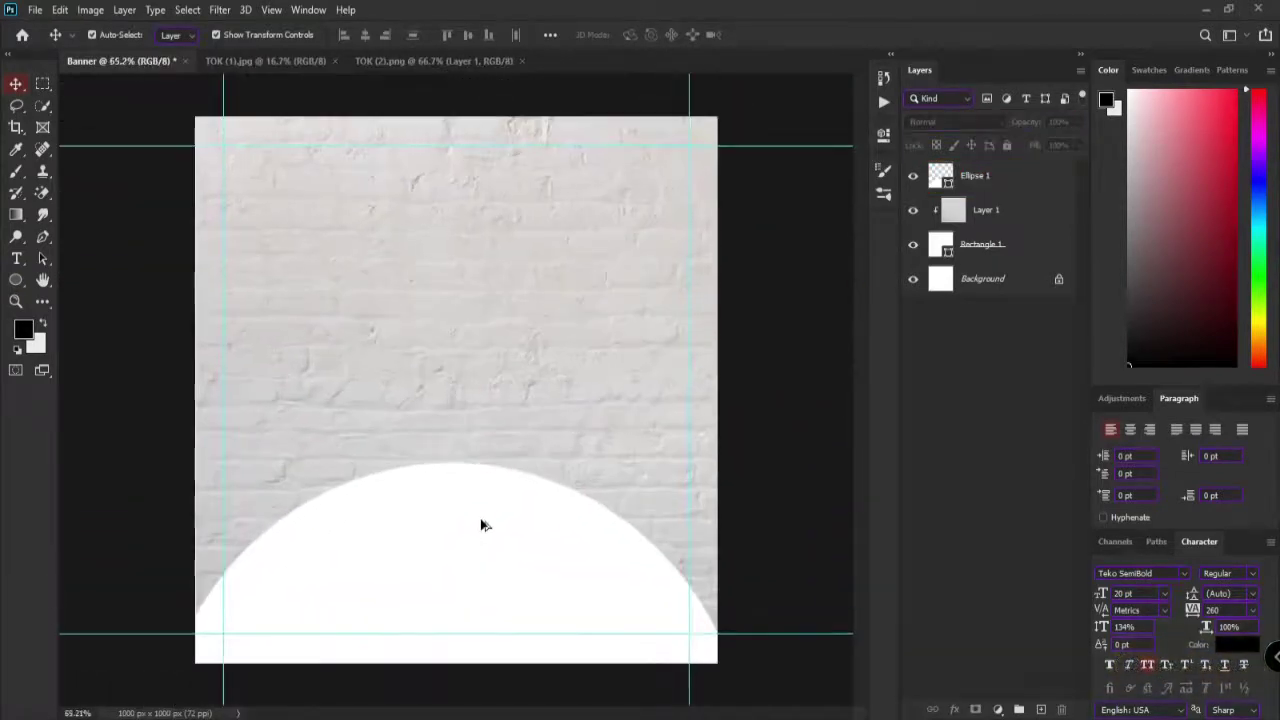
click(480, 521)
click(480, 349)
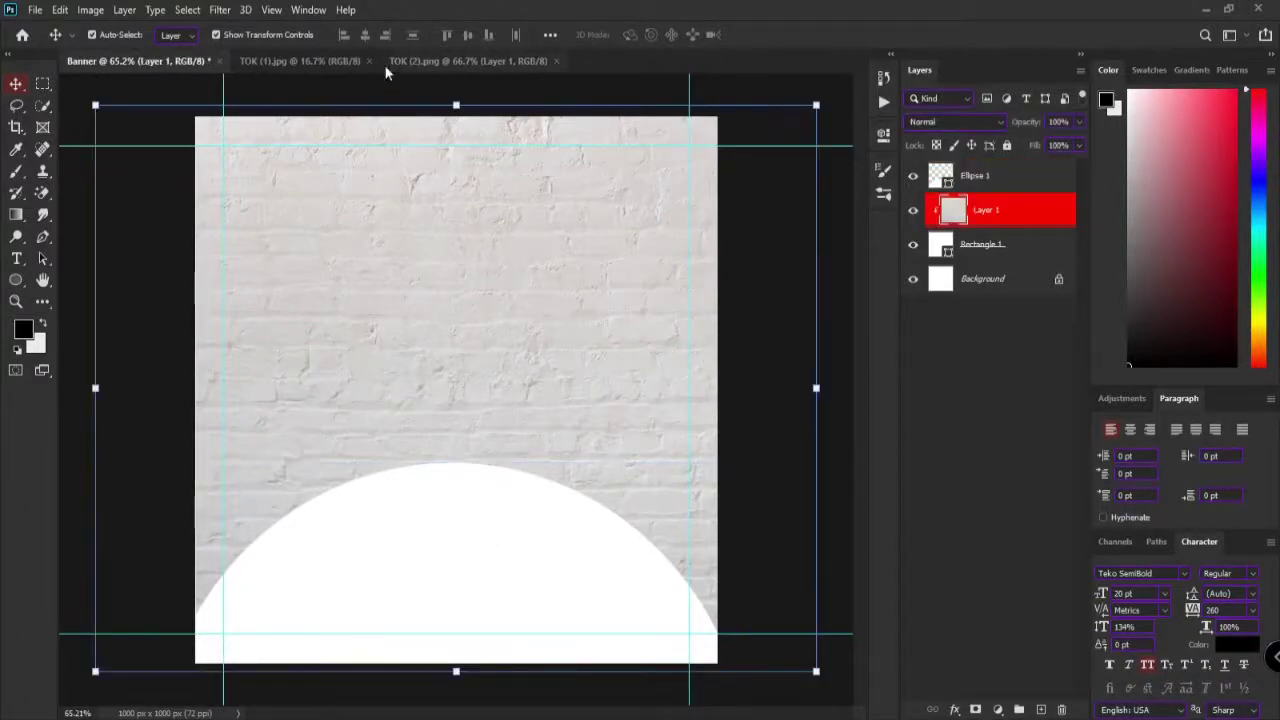
click(356, 63)
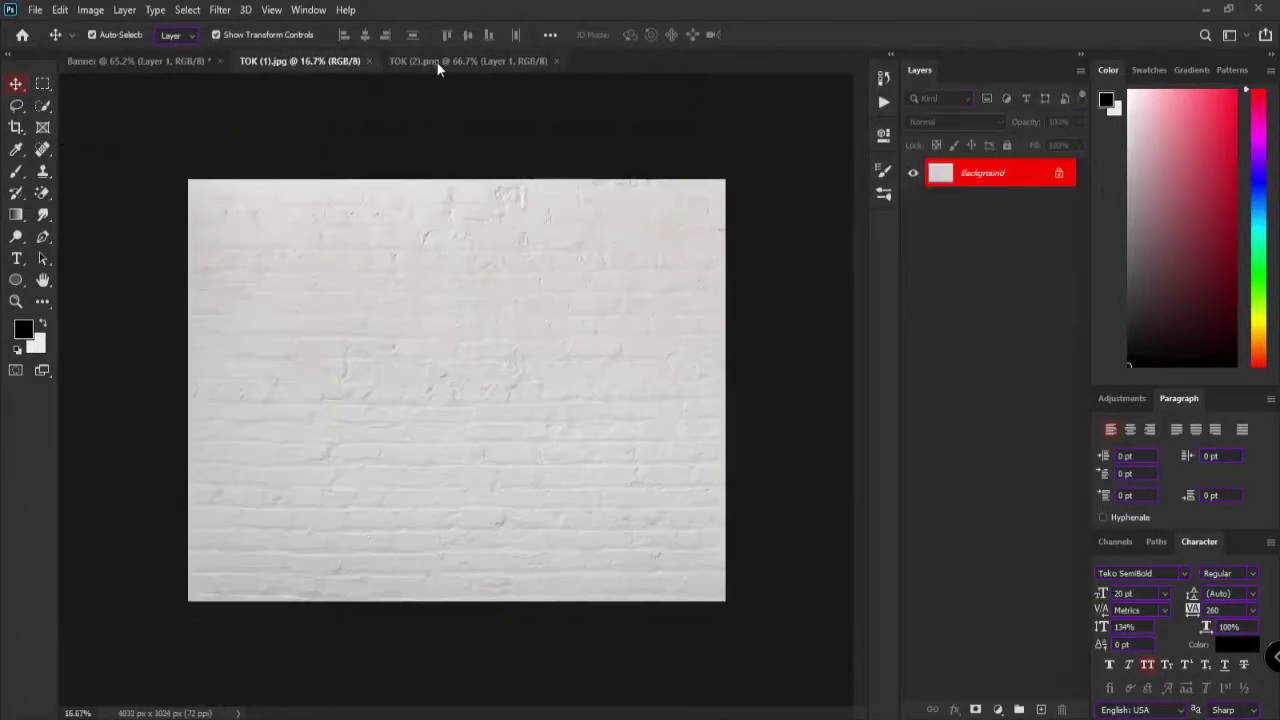
click(468, 61)
mouse_move(520, 400)
mouse_down()
mouse_move(80, 72)
mouse_move(462, 440)
mouse_up()
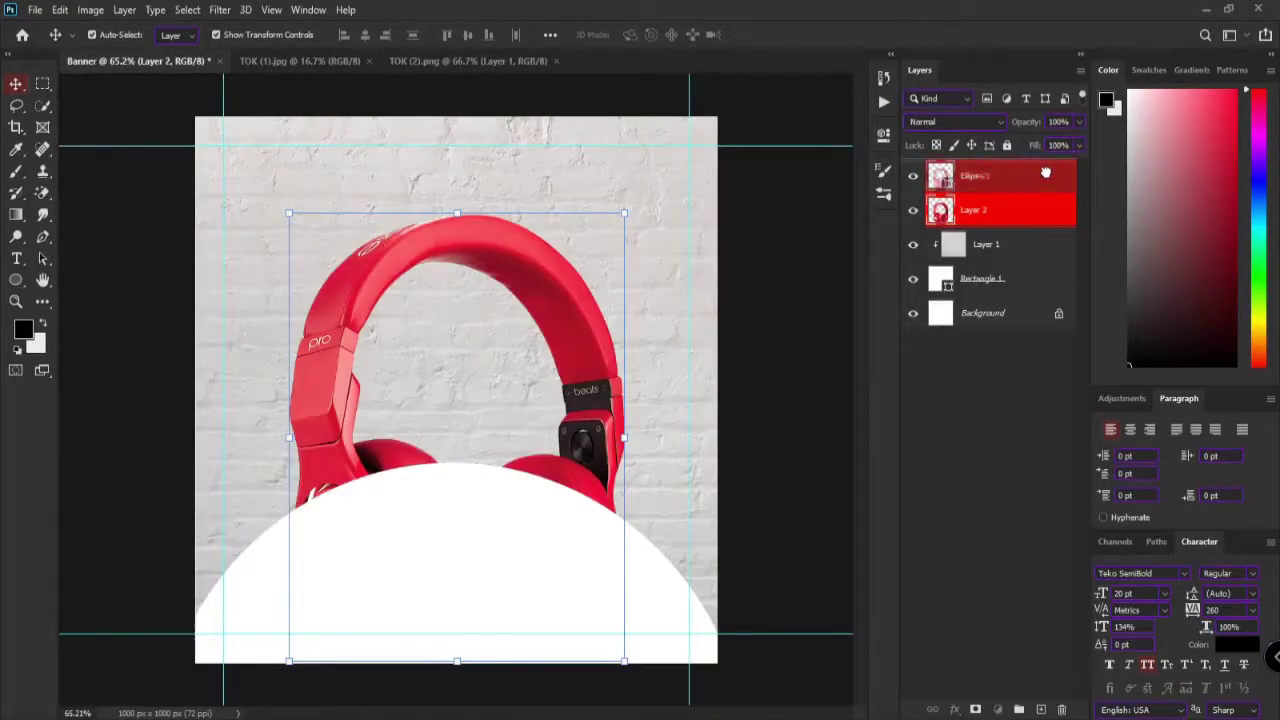
drag(1050, 182, 1046, 176)
Move the headphones higher and shrink them to about 82% size
drag(548, 552, 555, 486)
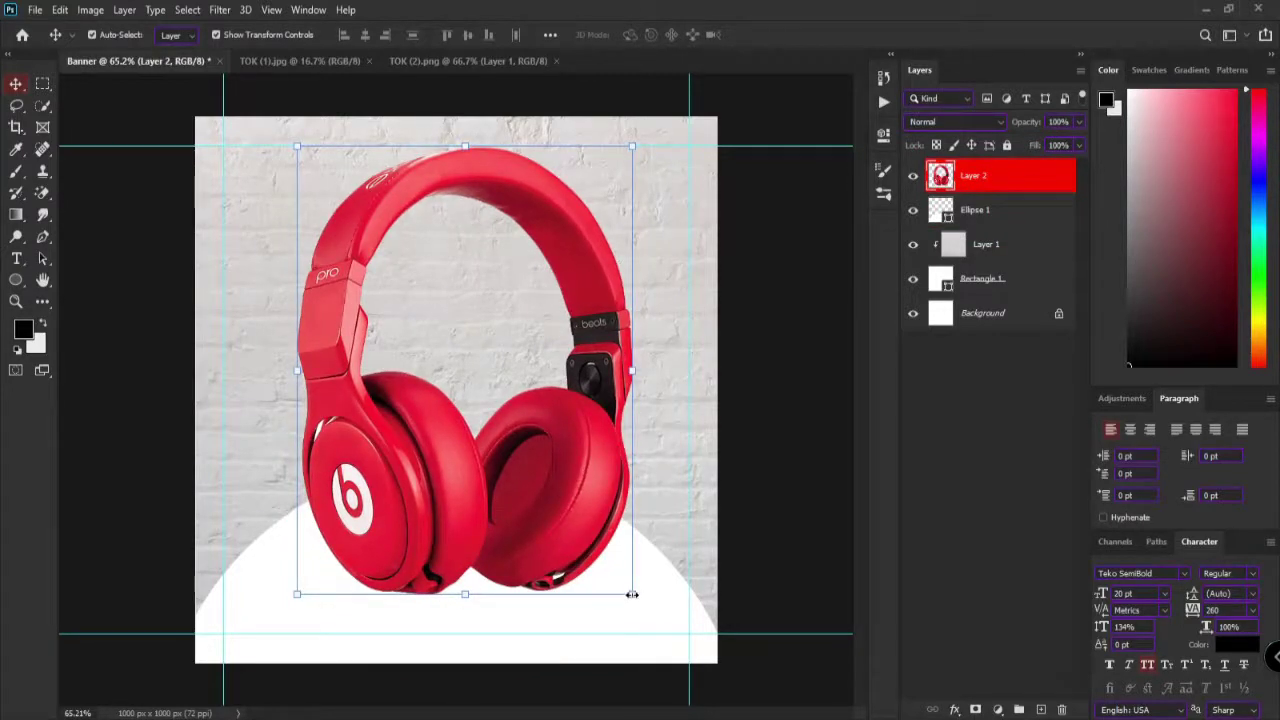
mouse_move(632, 594)
mouse_down()
mouse_move(601, 552)
mouse_move(629, 536)
mouse_up()
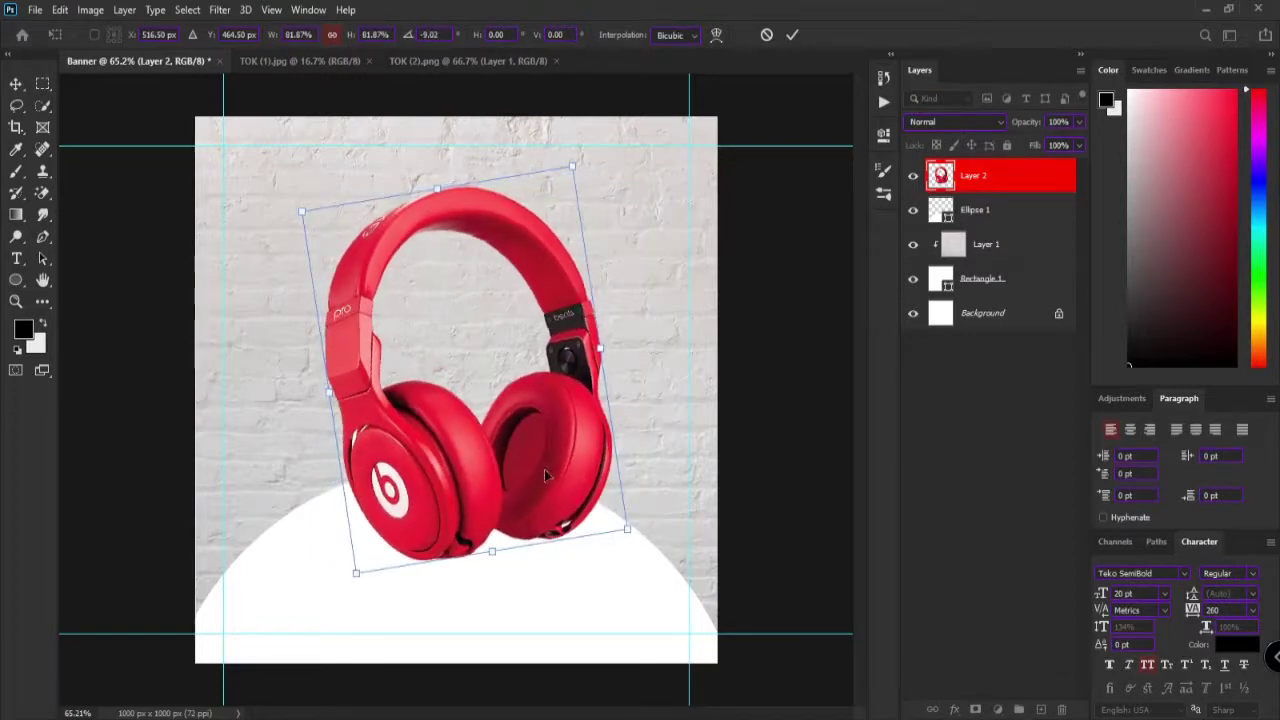
drag(584, 464, 575, 465)
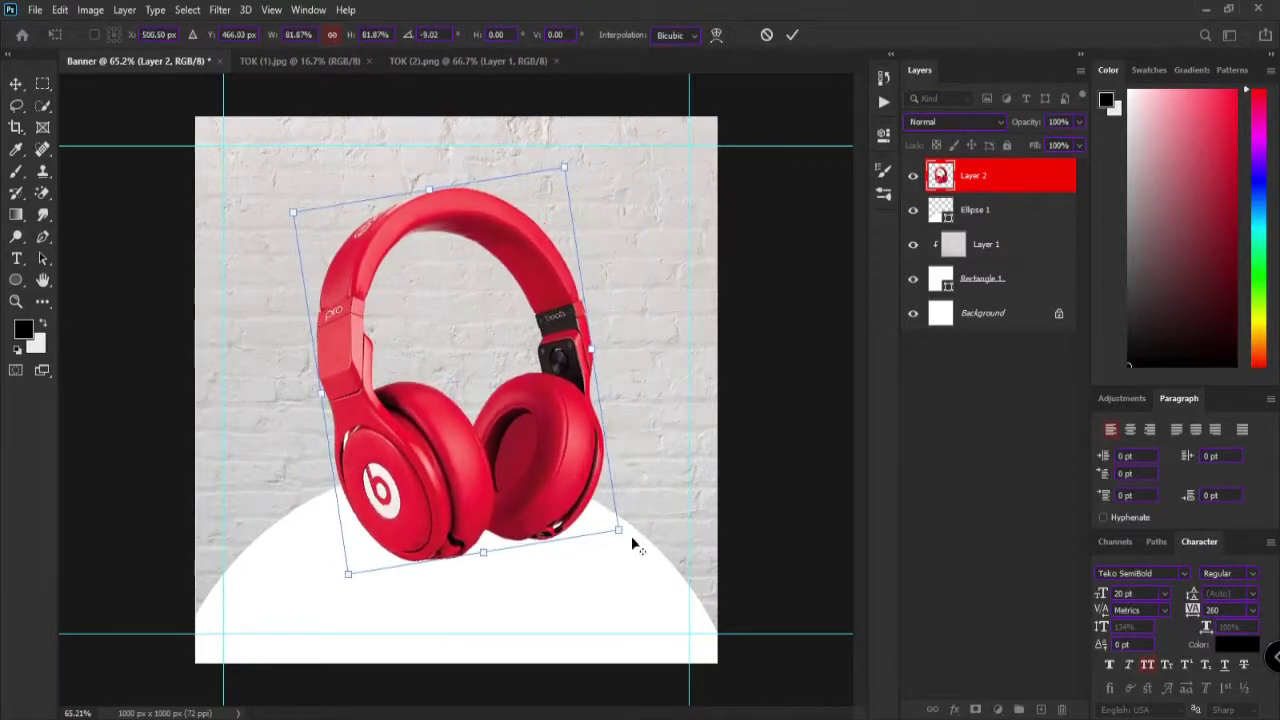
drag(618, 530, 613, 527)
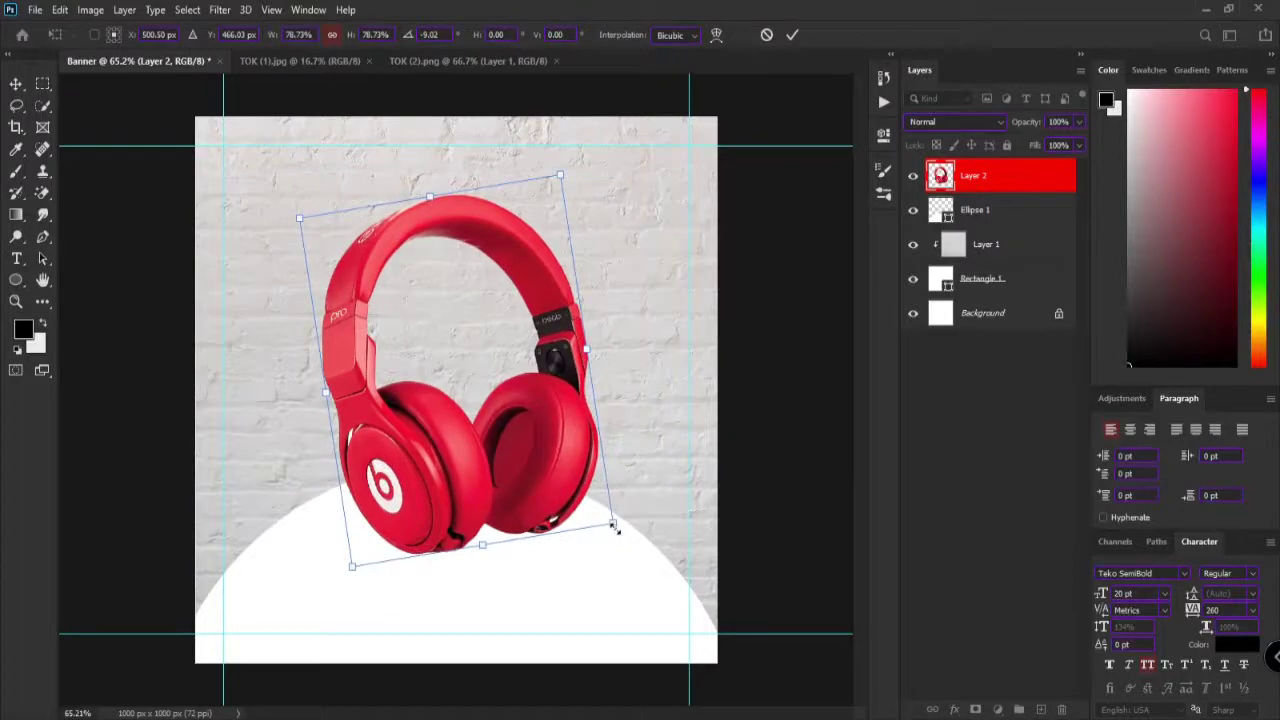
click(792, 35)
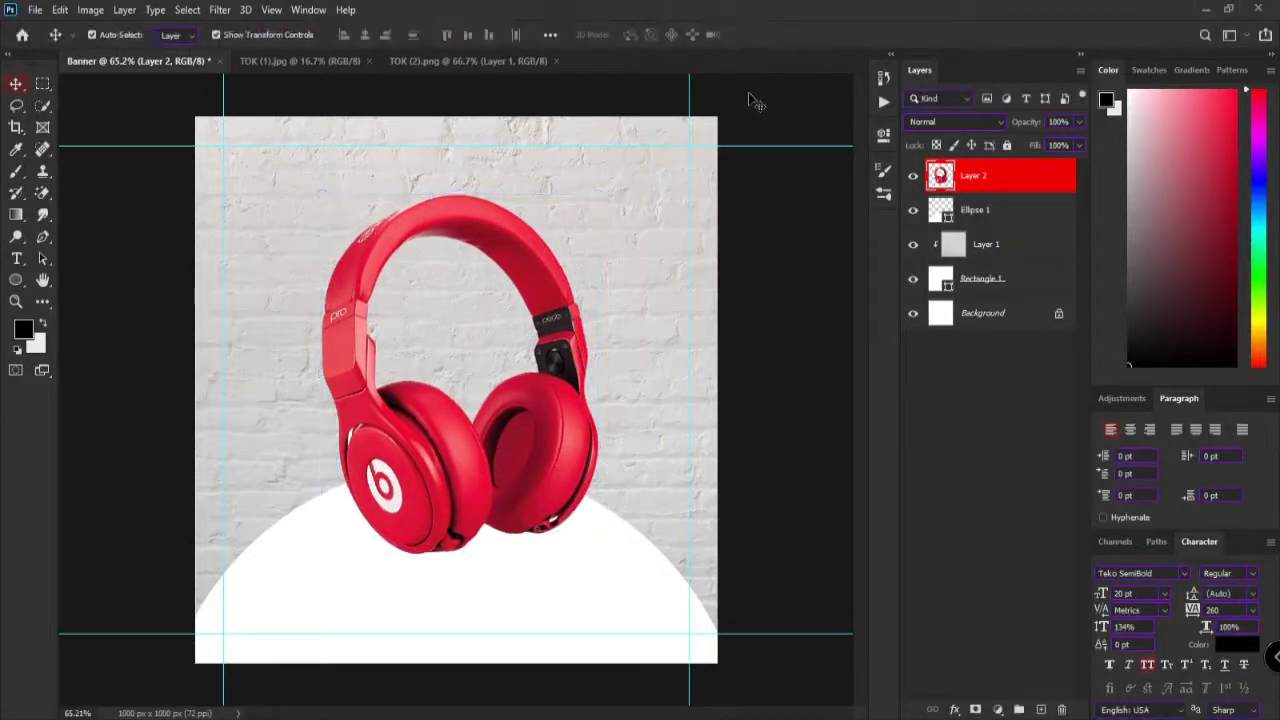
scroll(308, 363, down, 2)
scroll(507, 353, up, 2)
Tilt the headphones about two degrees
click(465, 470)
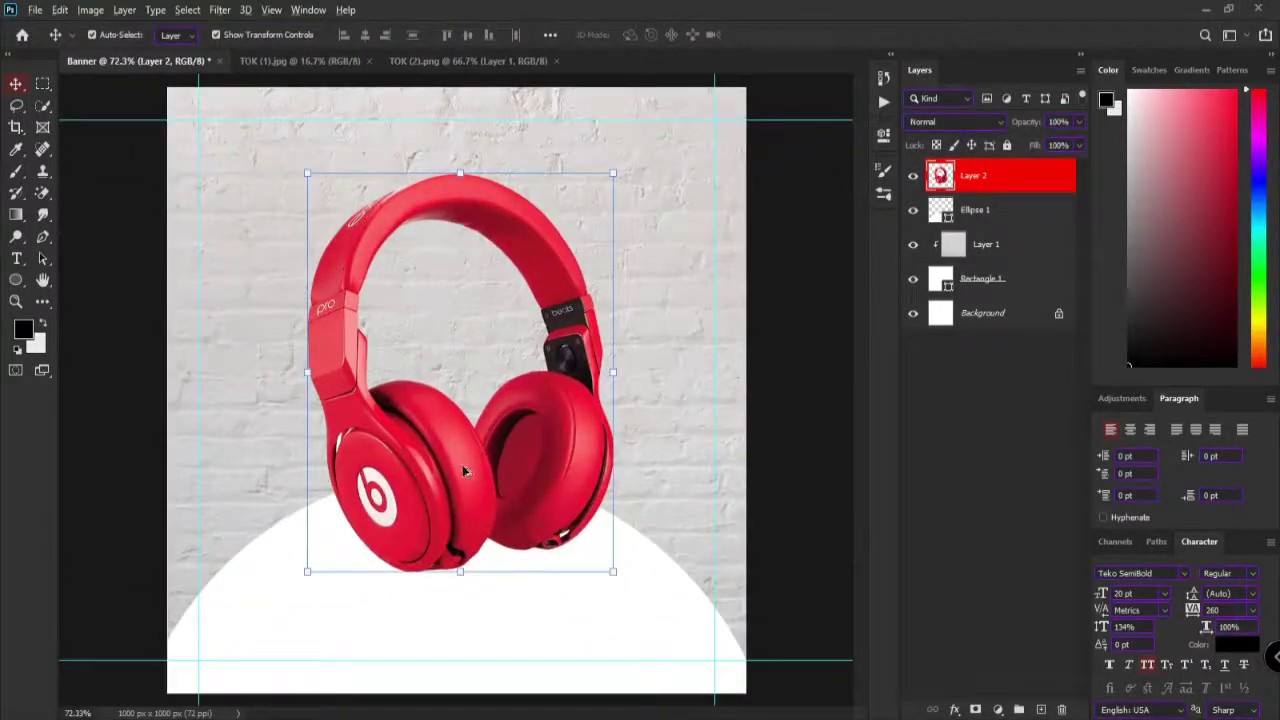
scroll(462, 463, down, 1)
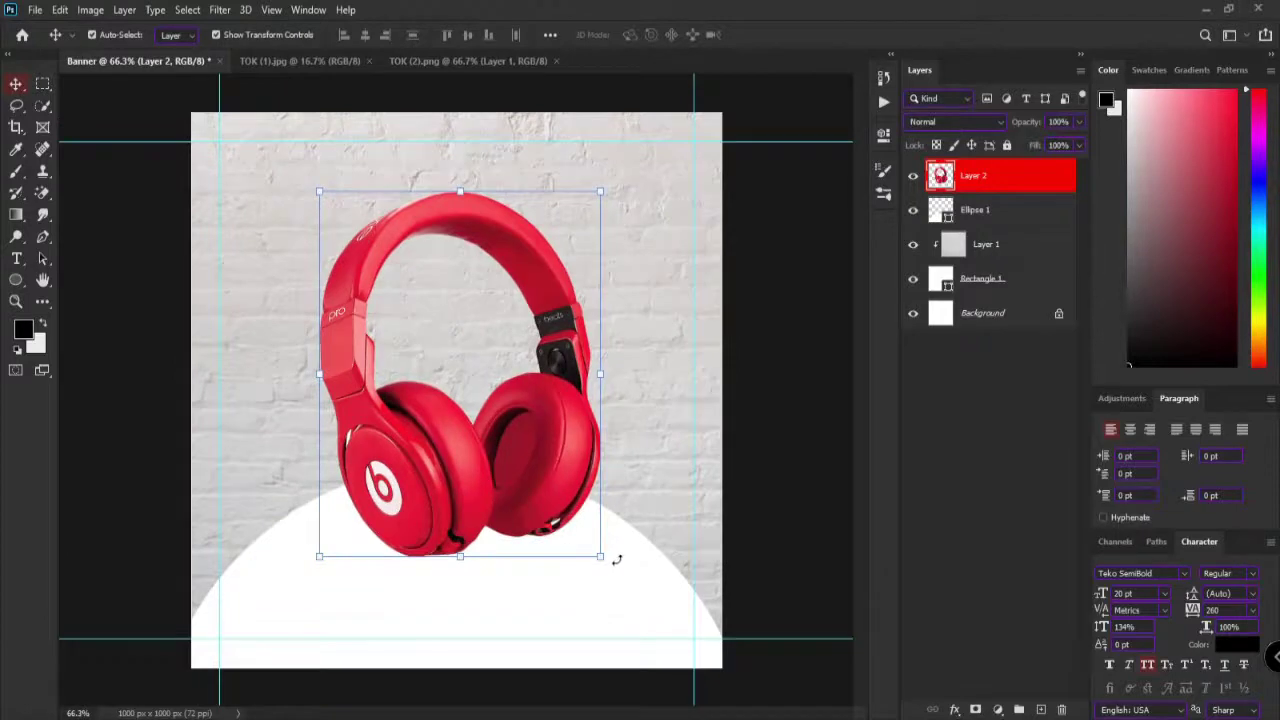
drag(616, 560, 623, 552)
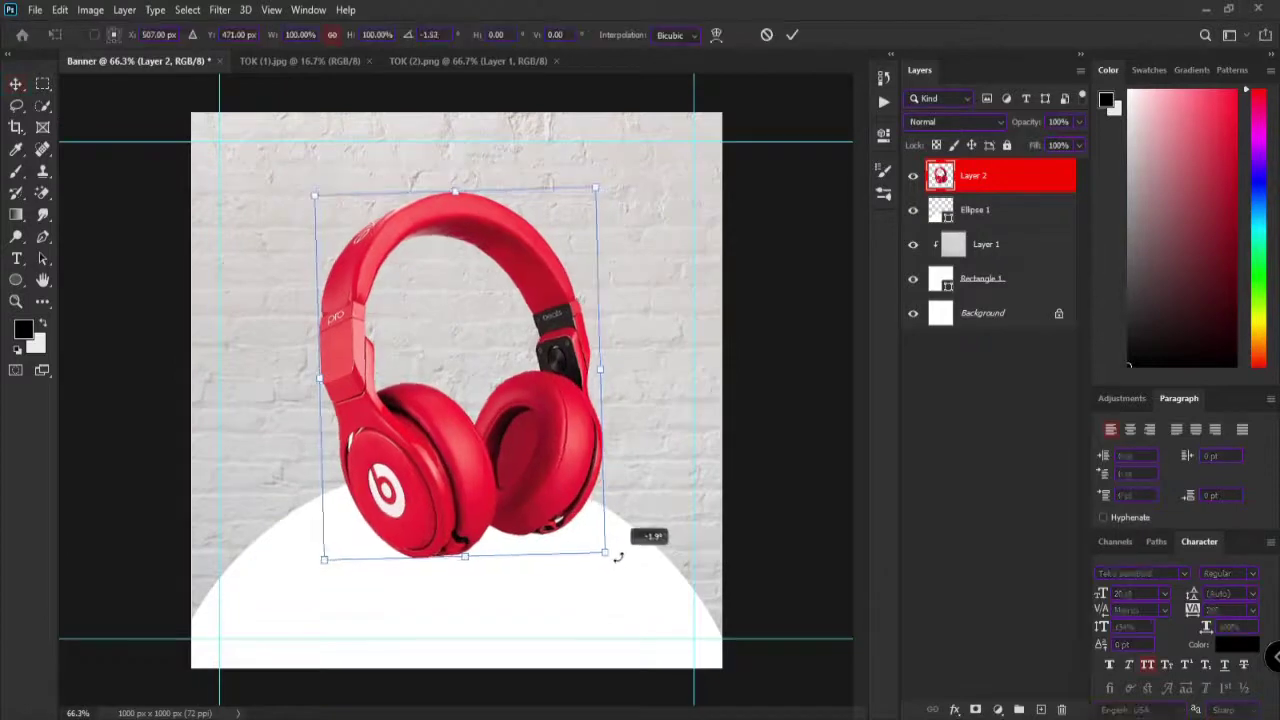
click(792, 35)
scroll(731, 223, down, 2)
scroll(508, 388, up, 3)
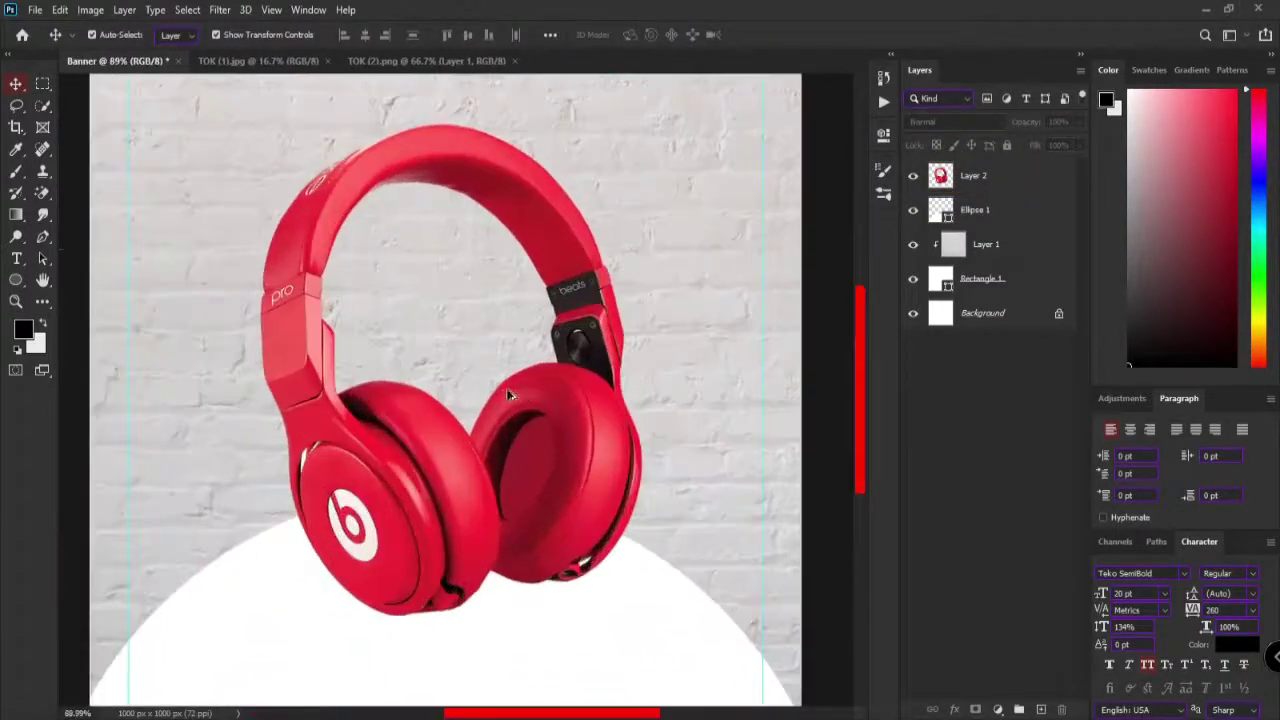
scroll(508, 388, down, 2)
click(460, 495)
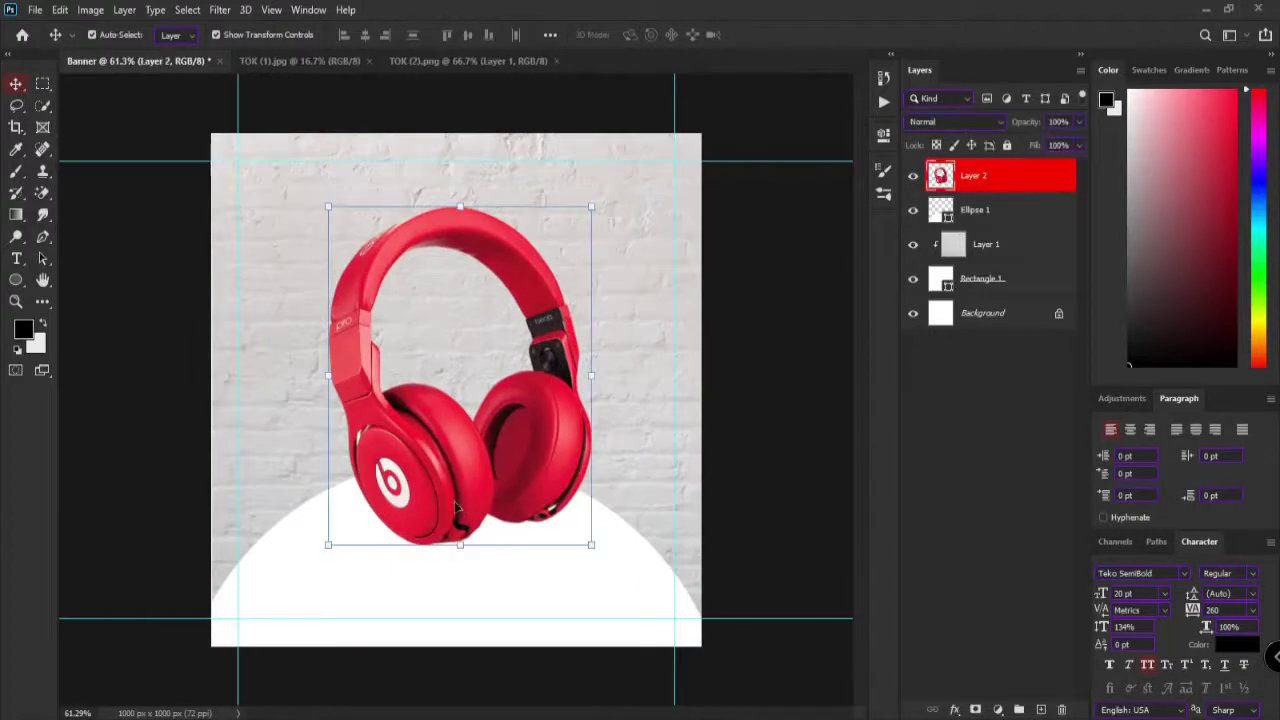
Add a new layer named S between the white circle and the headphones
click(983, 216)
click(1039, 709)
text(S)
key(ctrl+minus)
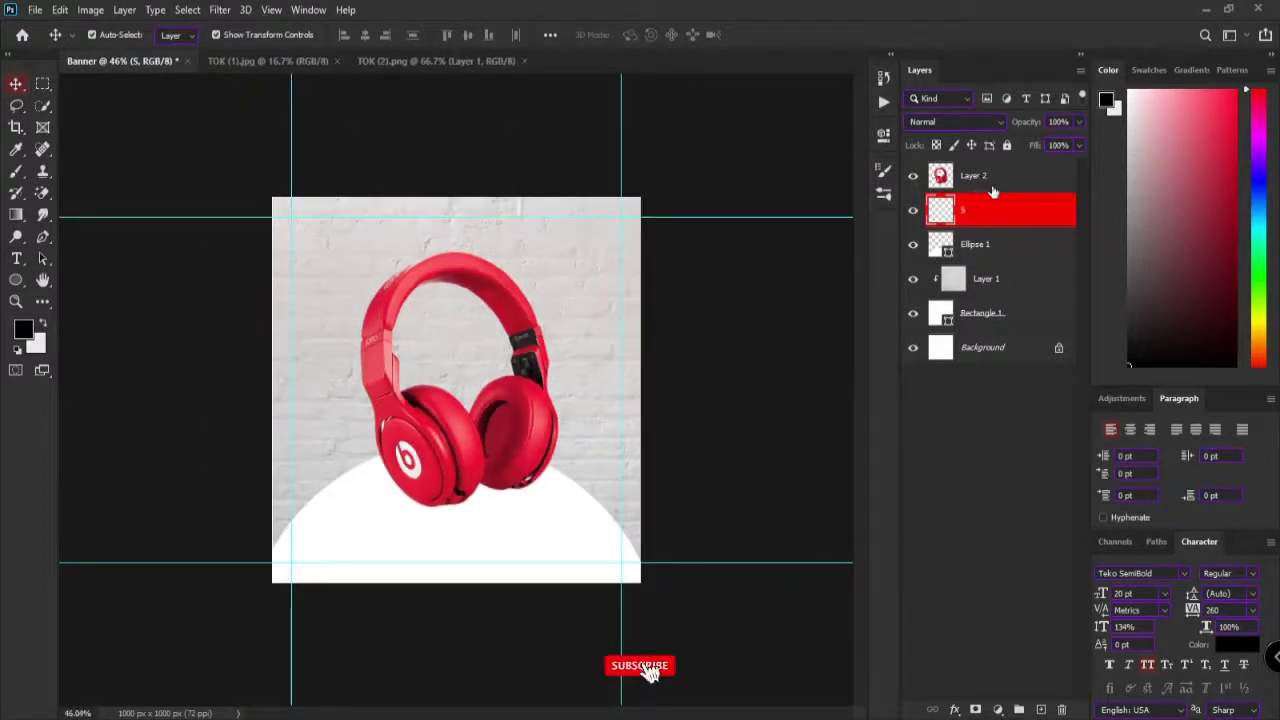
click(985, 183)
click(990, 207)
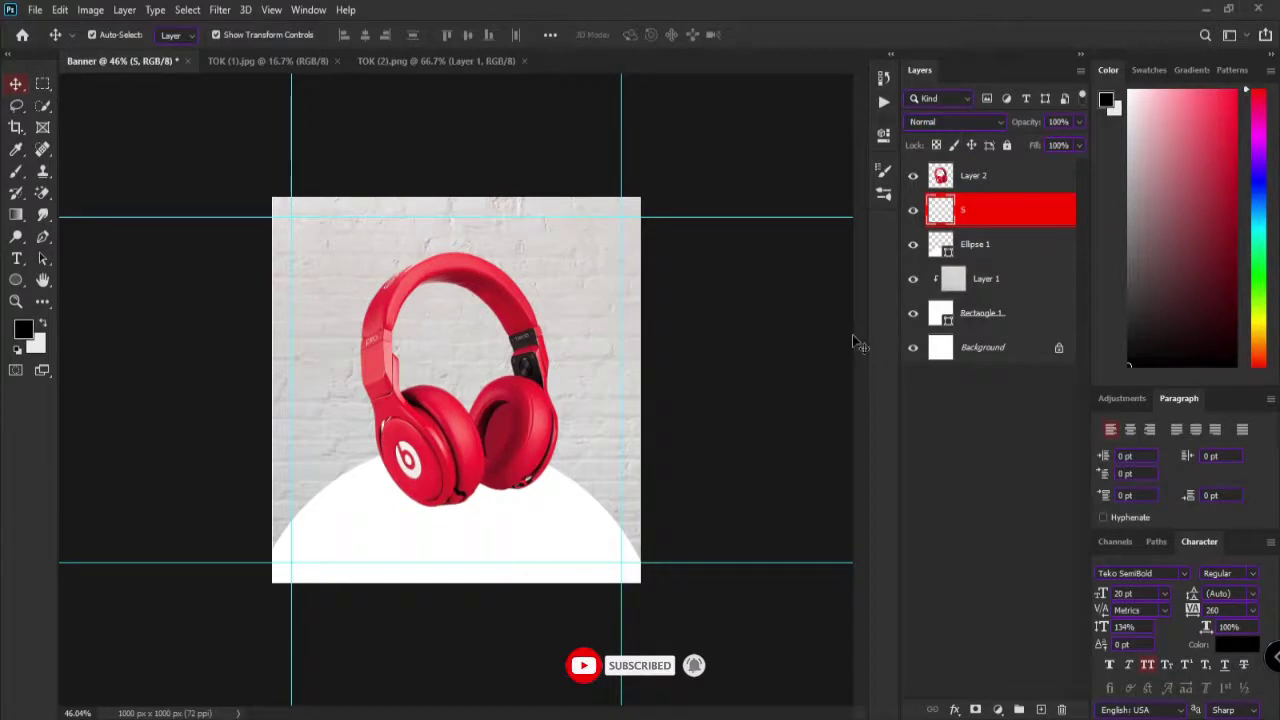
Paint a large soft black brush spot on layer S behind the headphones
key(b)
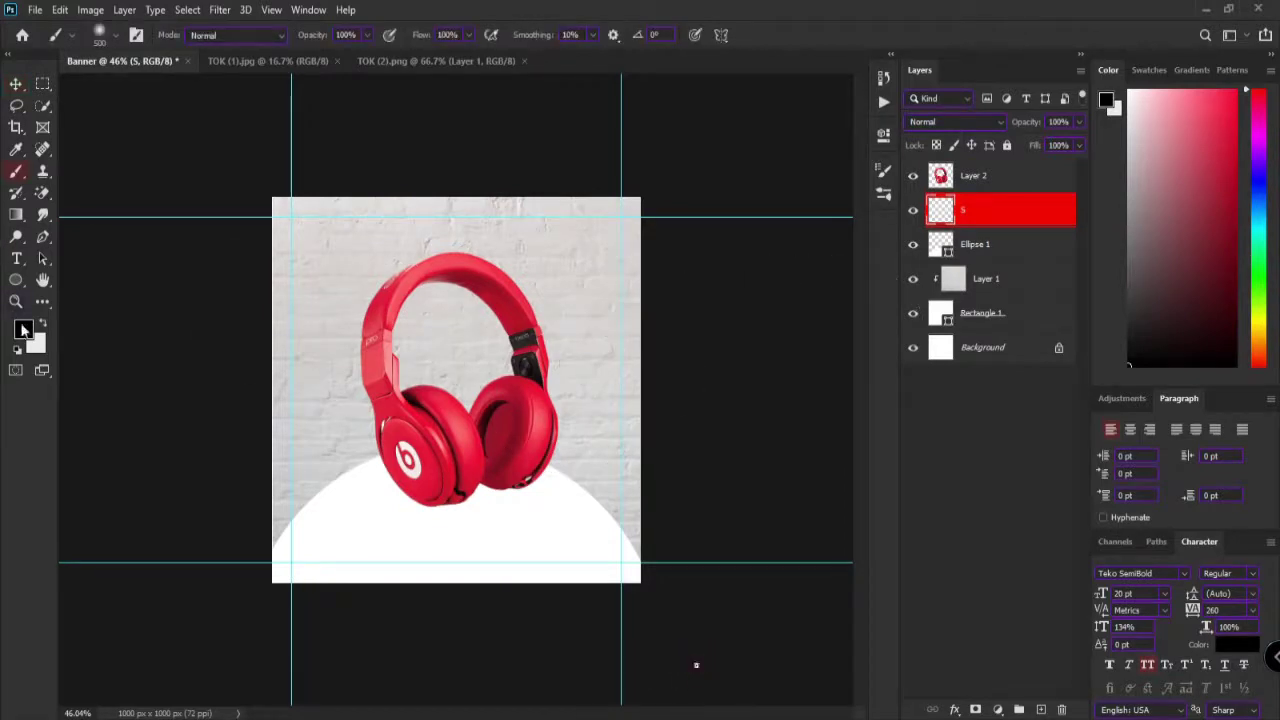
key(bracketright)
key(bracketright)
key(bracketright)
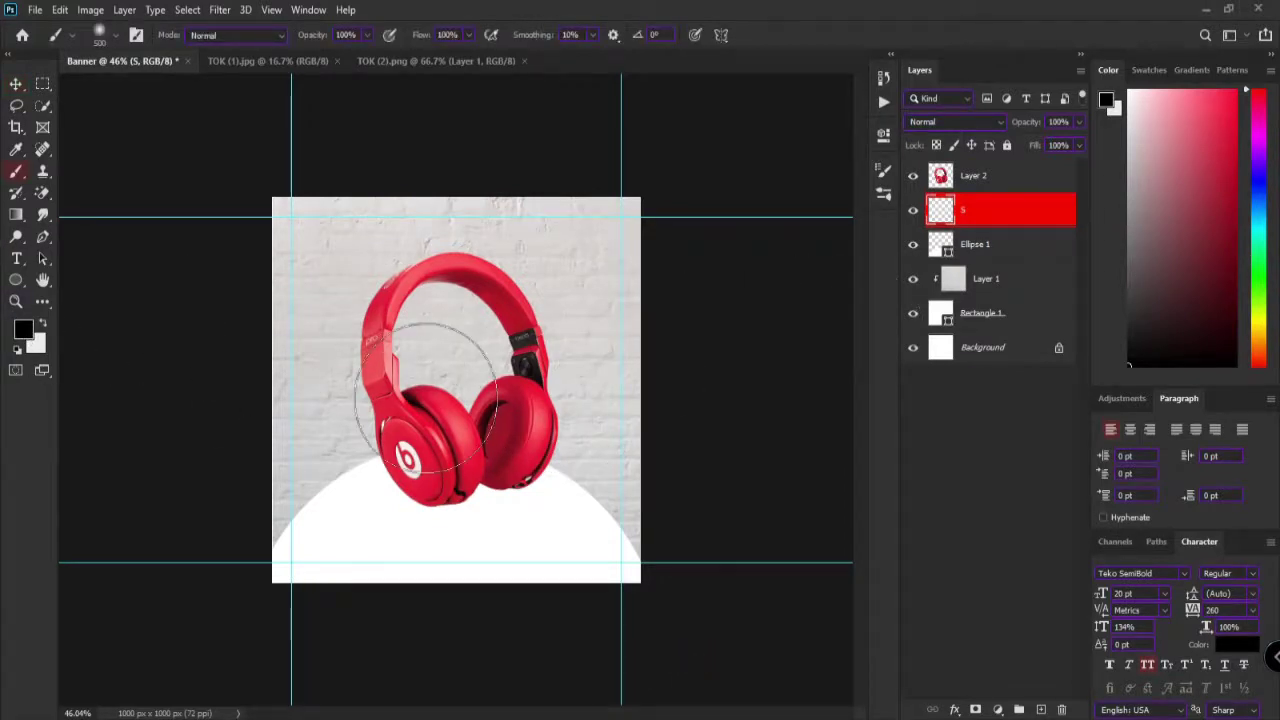
key(bracketright)
key(bracketright)
key(bracketright)
key(bracketleft)
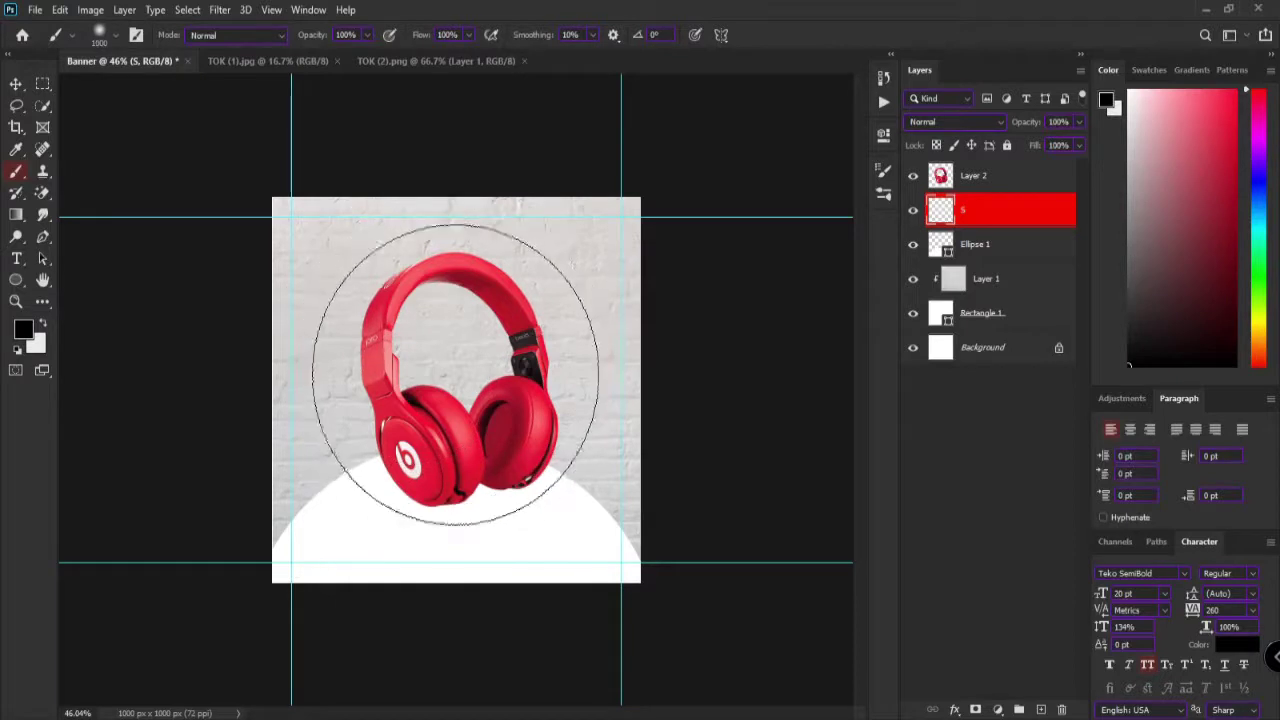
click(457, 387)
click(458, 387)
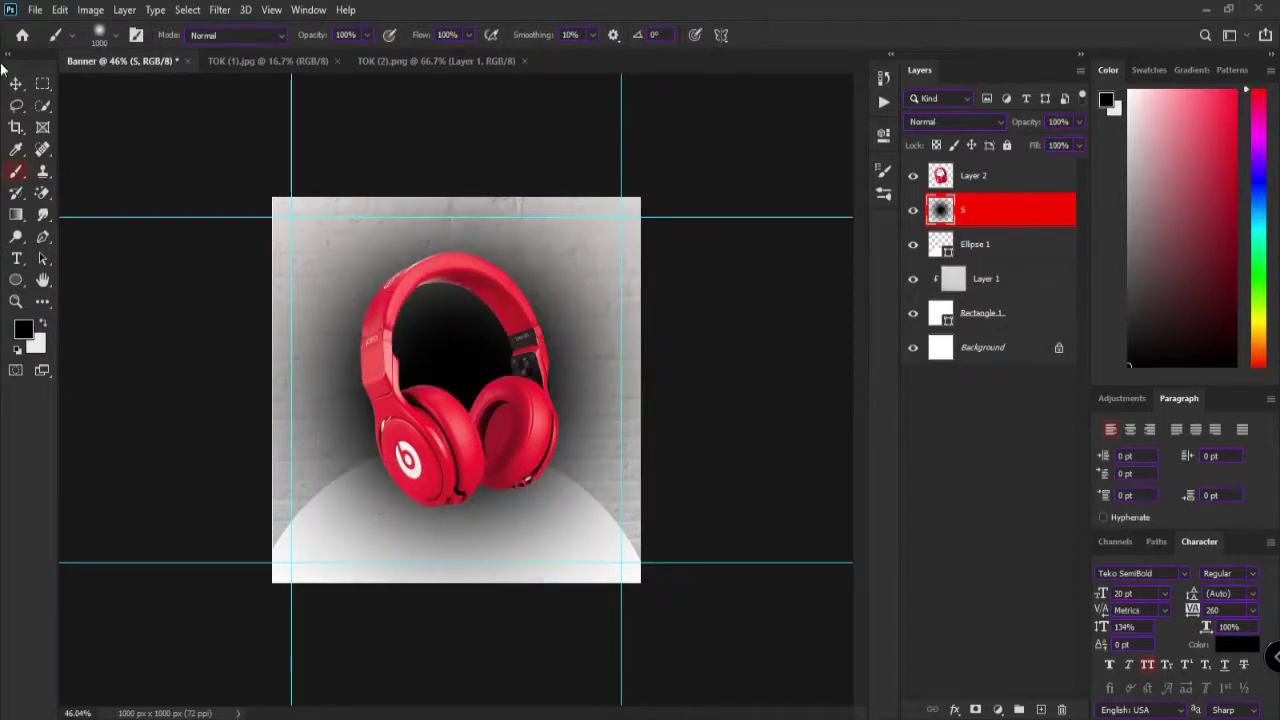
key(v)
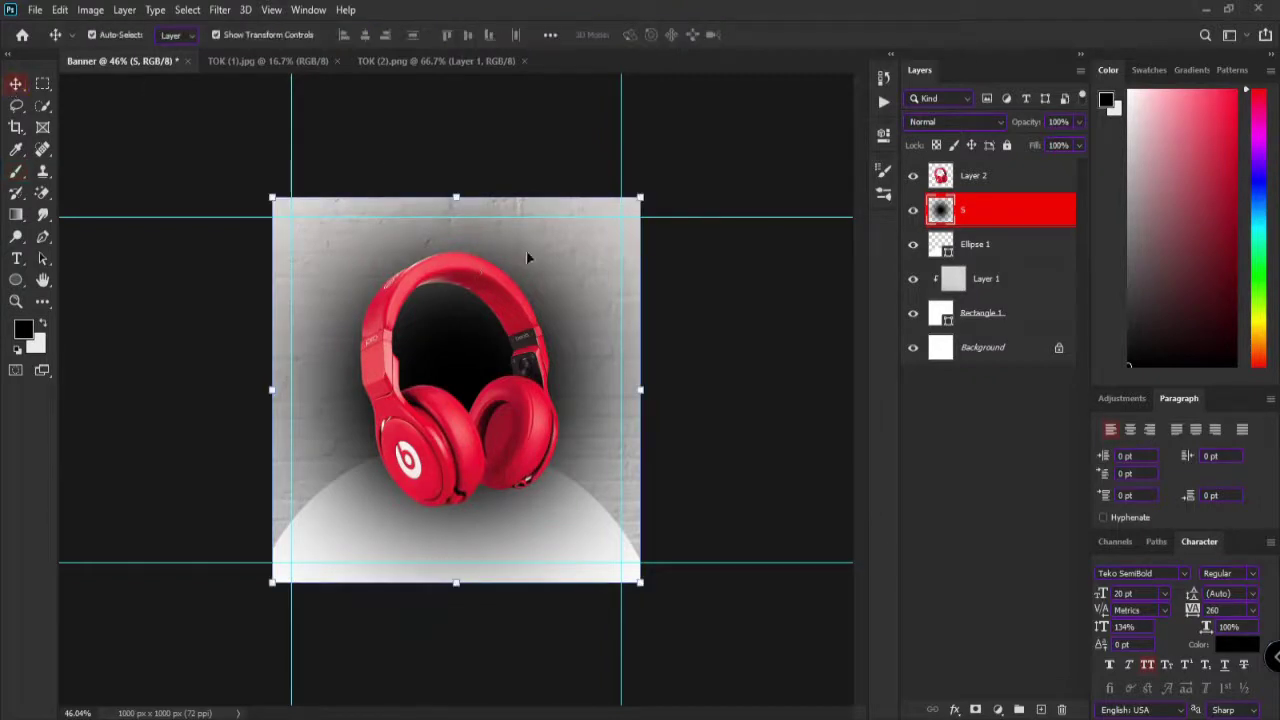
key(ctrl+t)
Distort the black spot into a flat, narrow shadow beneath the headphones
right_click(499, 266)
click(564, 349)
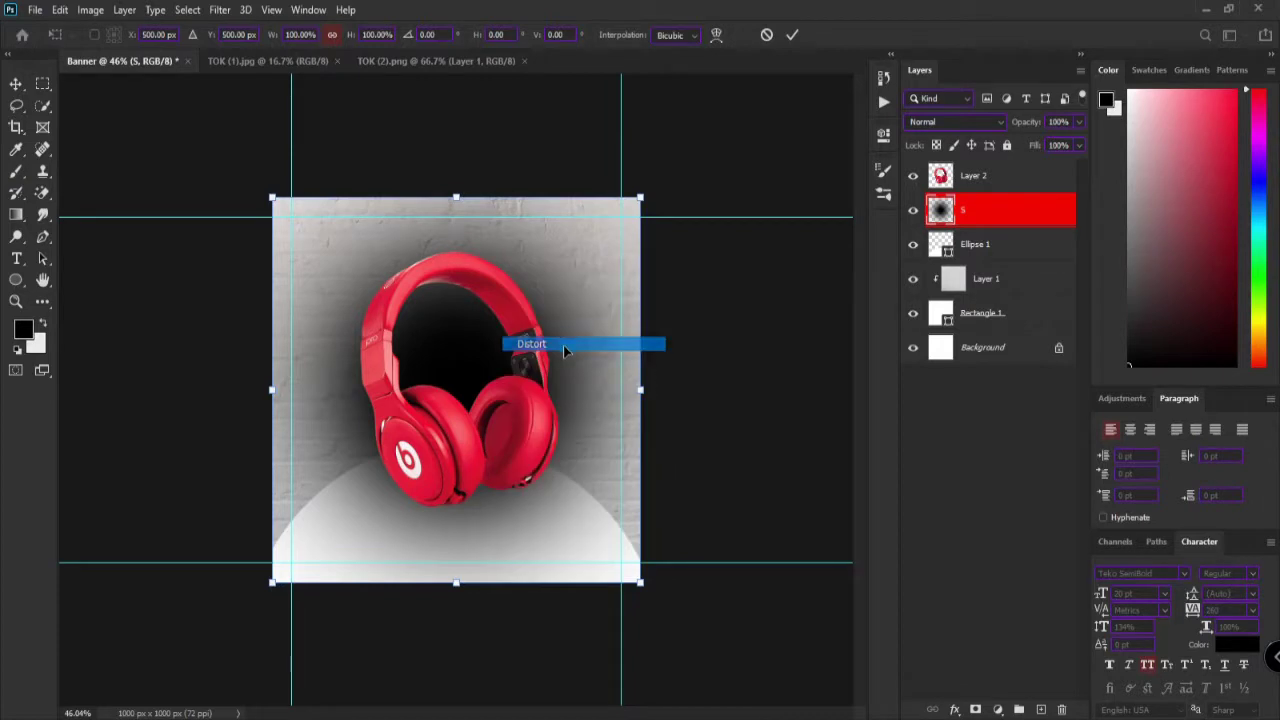
drag(456, 585, 456, 263)
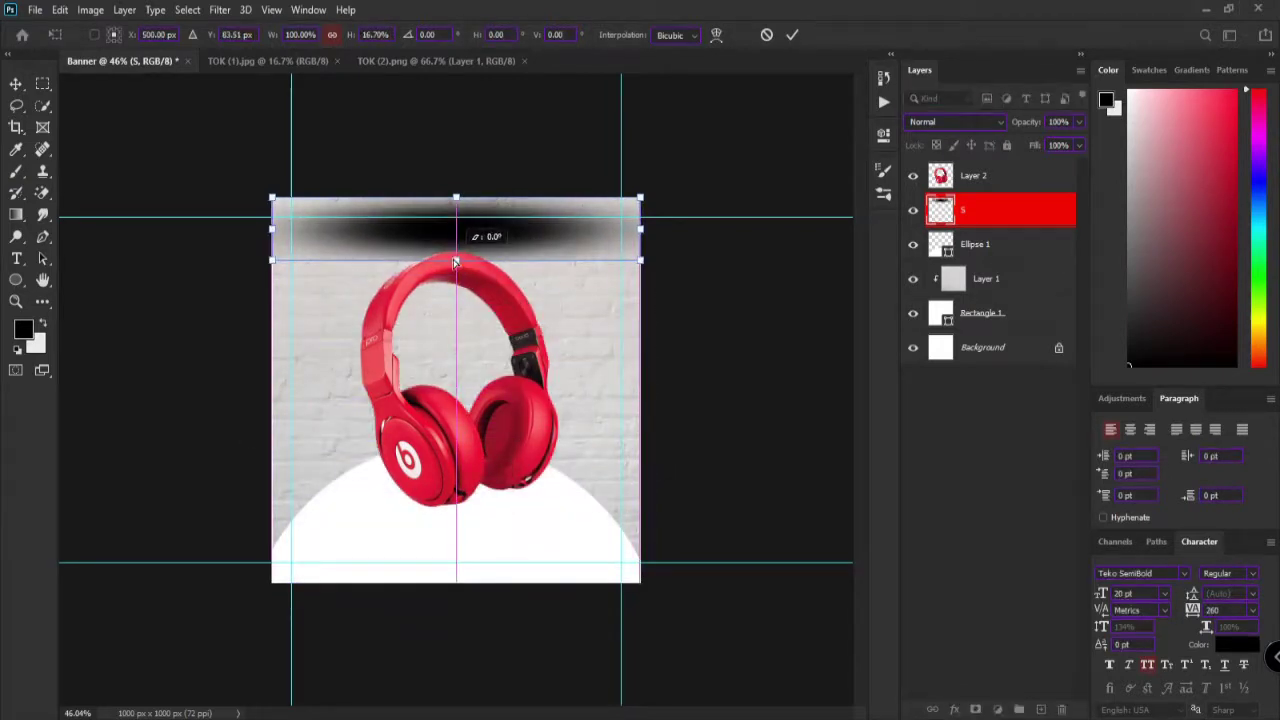
mouse_move(480, 240)
mouse_down()
mouse_move(484, 517)
mouse_move(458, 520)
mouse_move(470, 508)
mouse_up()
drag(644, 492, 590, 486)
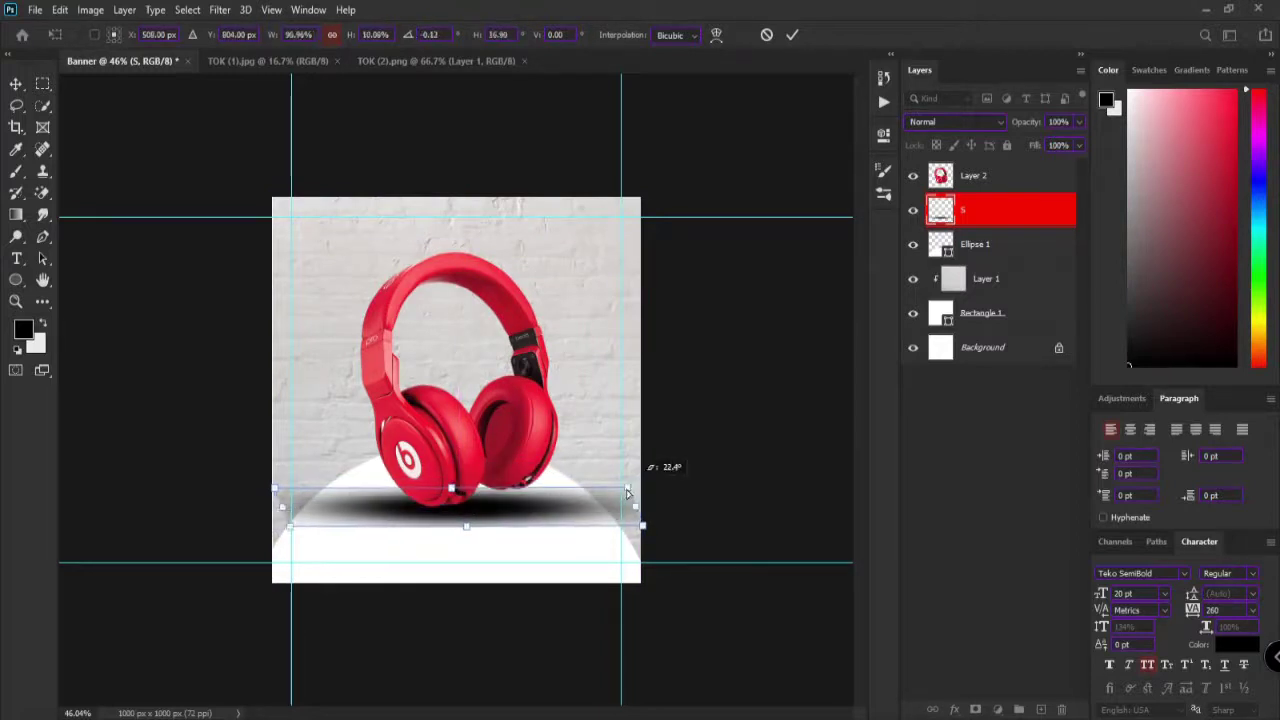
Try lowering the shadow's opacity to about 61%, then undo it
click(791, 35)
drag(1077, 124, 1051, 143)
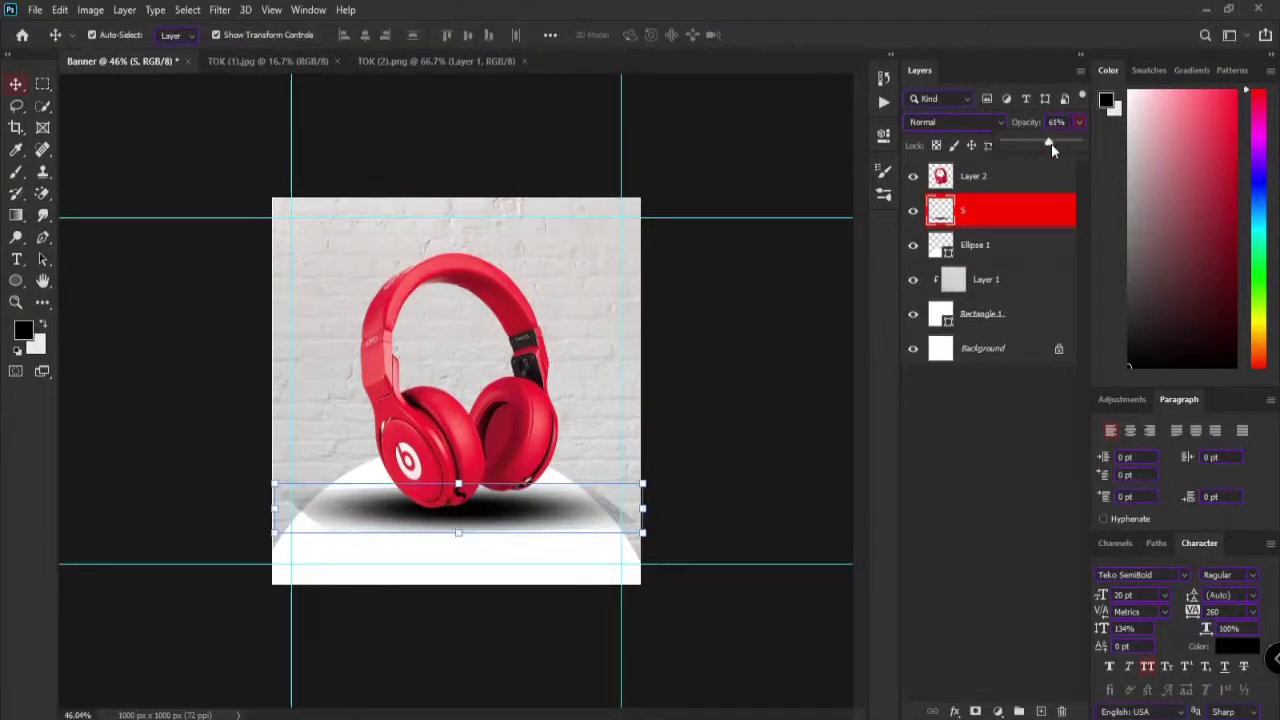
key(ctrl+z)
key(ctrl+z)
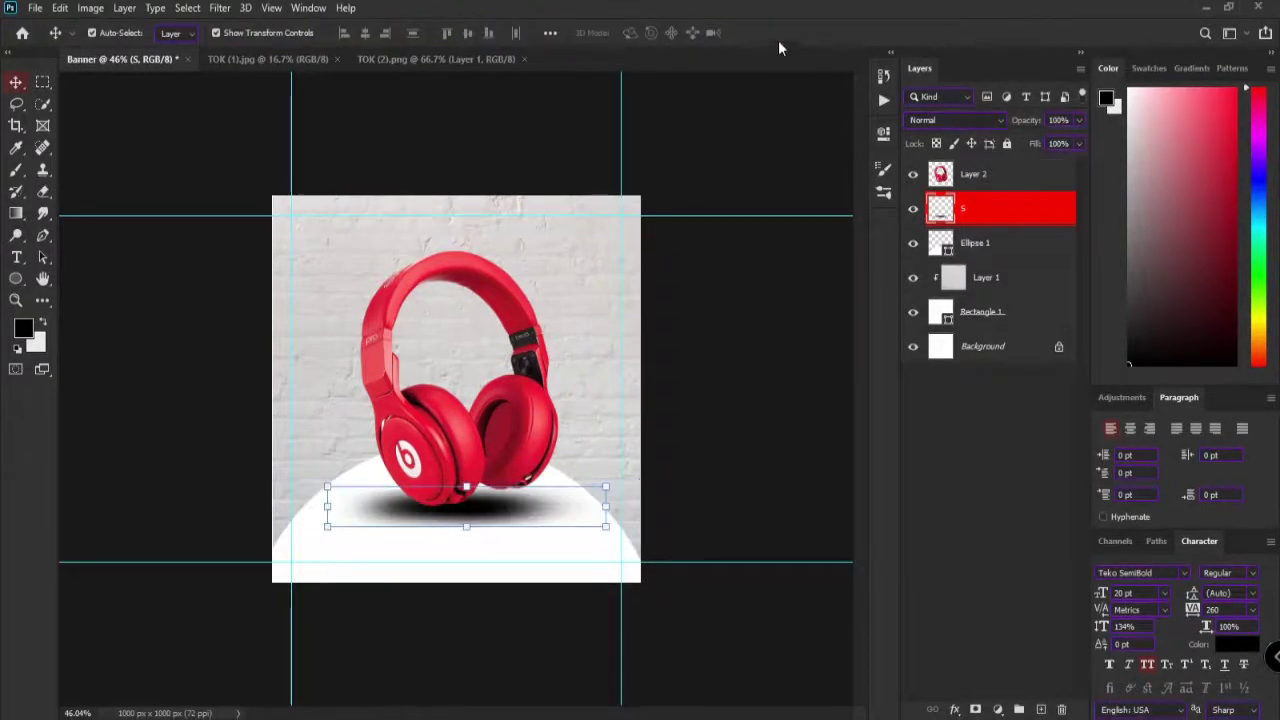
Apply a 23.0-pixel Gaussian Blur to Layer S's headphone shadow
click(218, 7)
mouse_move(229, 197)
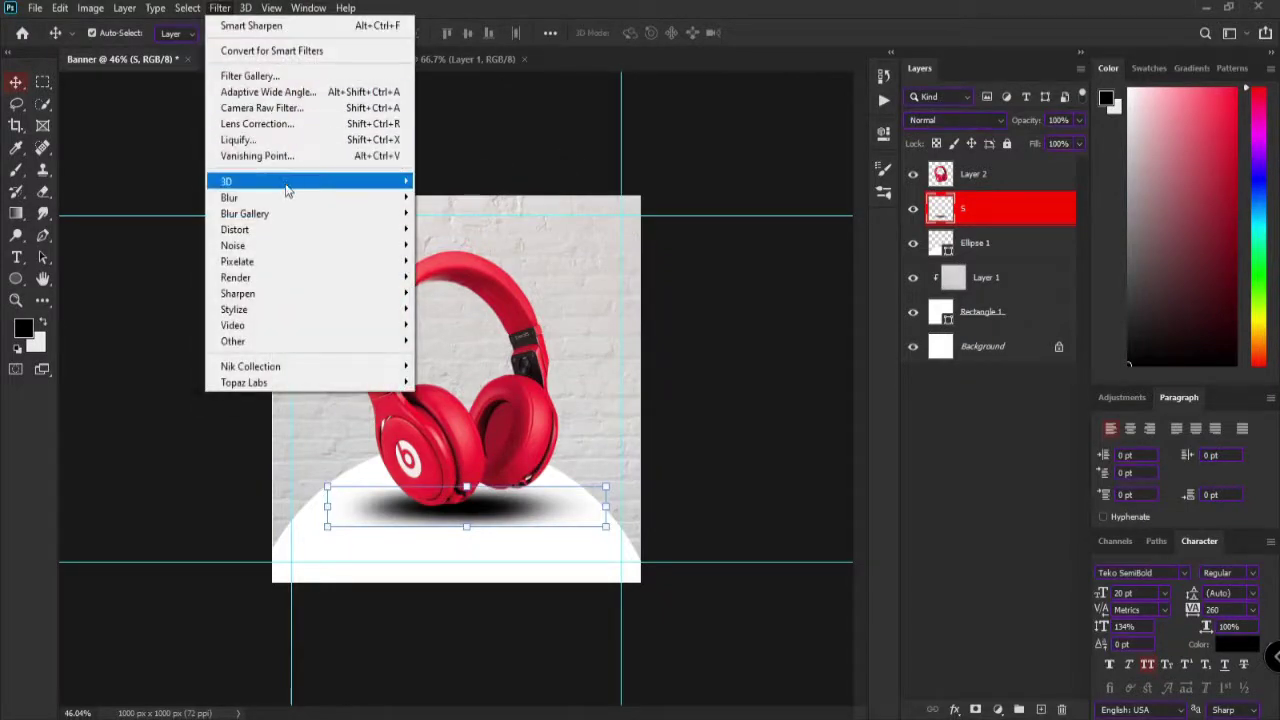
click(458, 260)
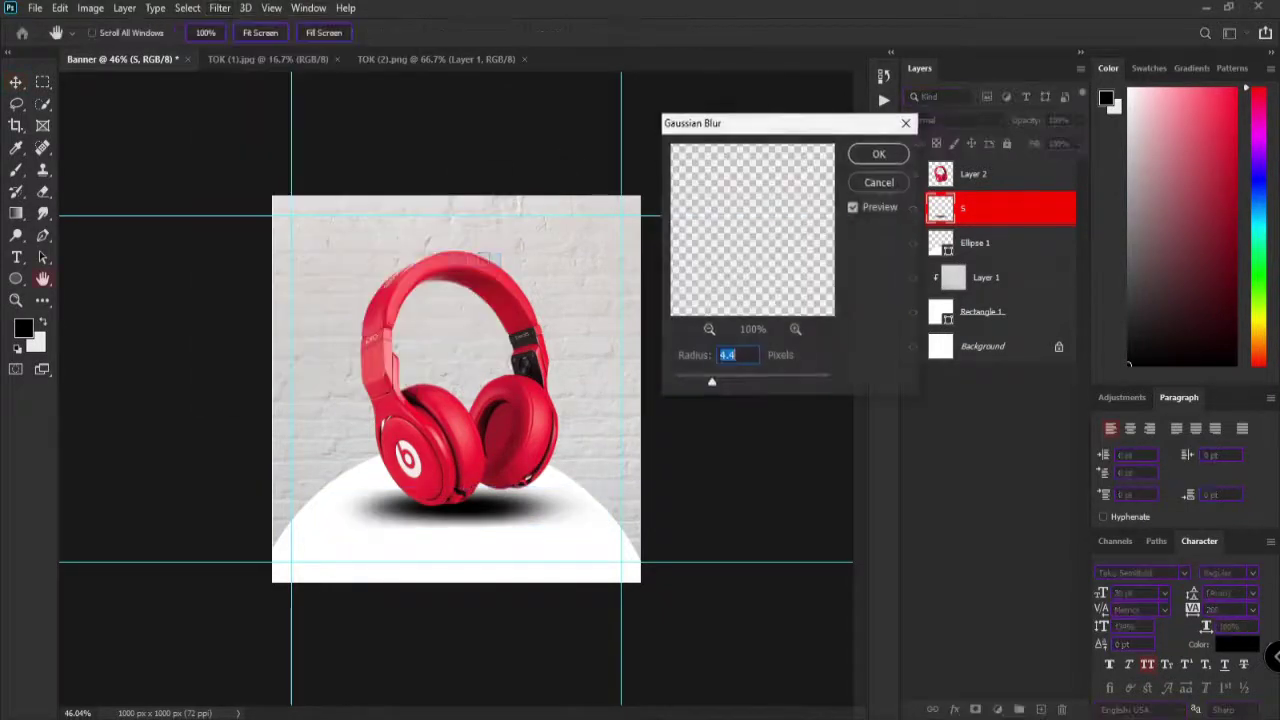
click(745, 379)
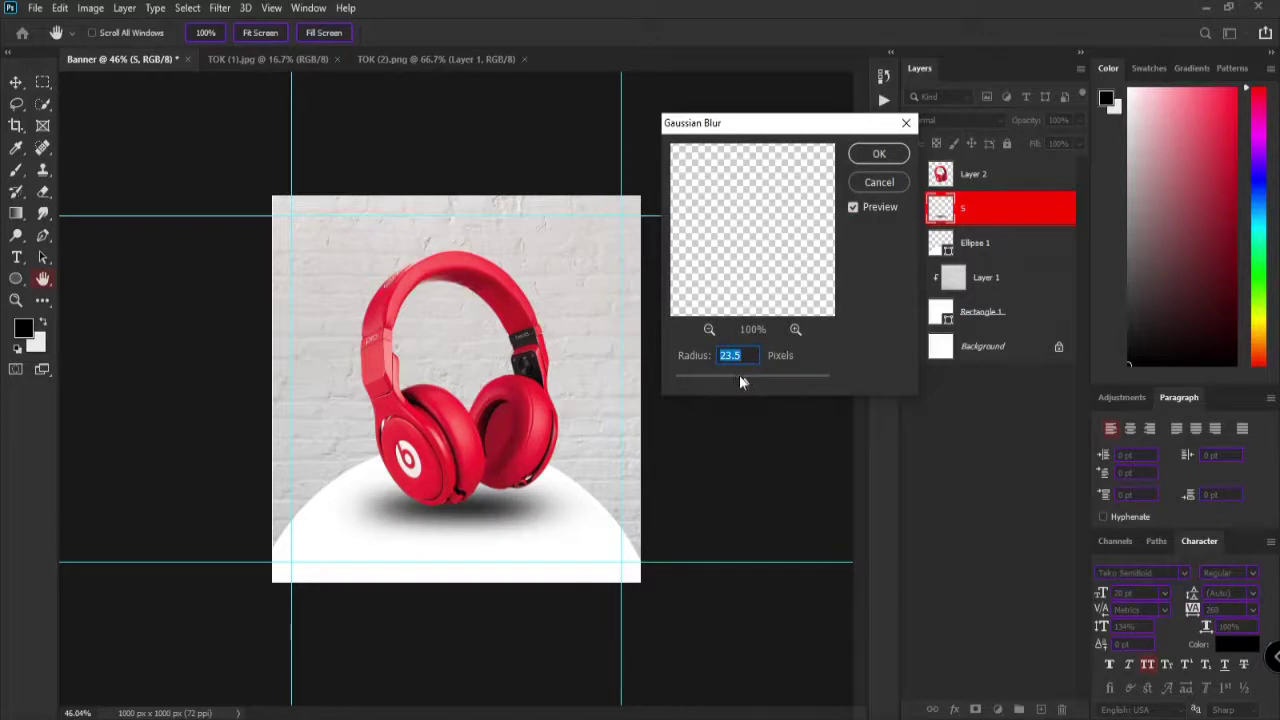
drag(748, 375, 745, 377)
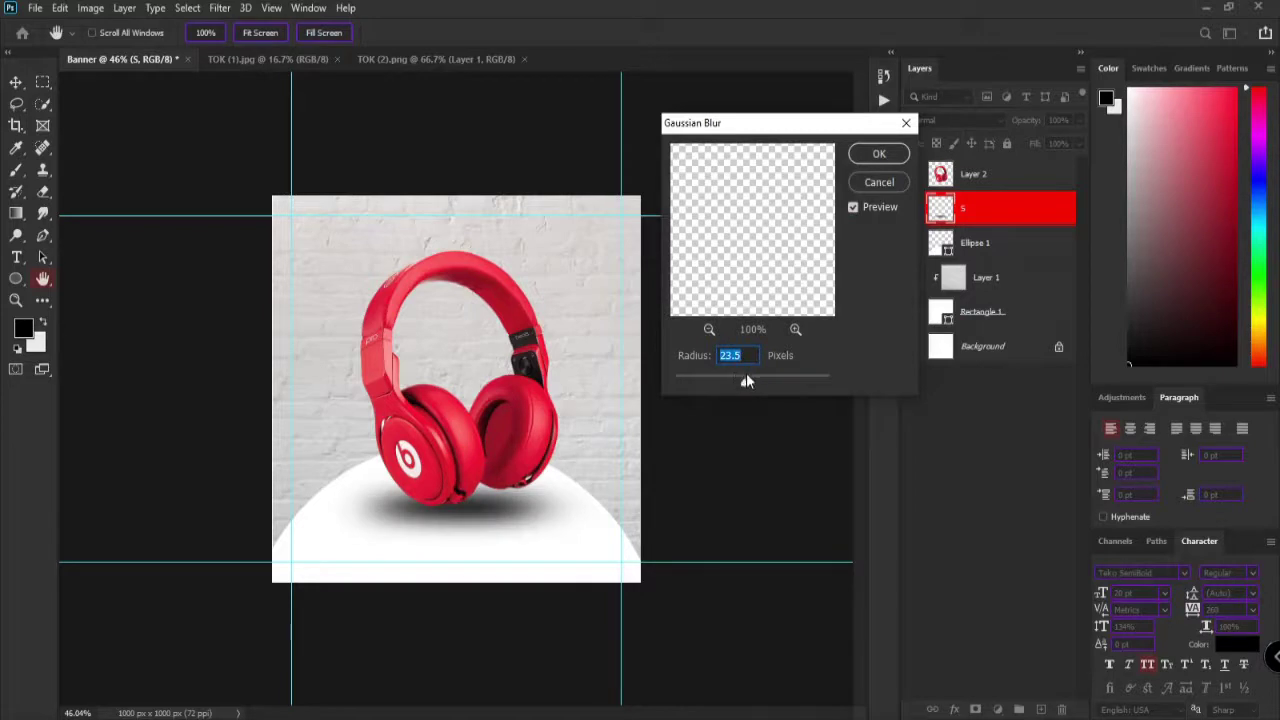
click(879, 160)
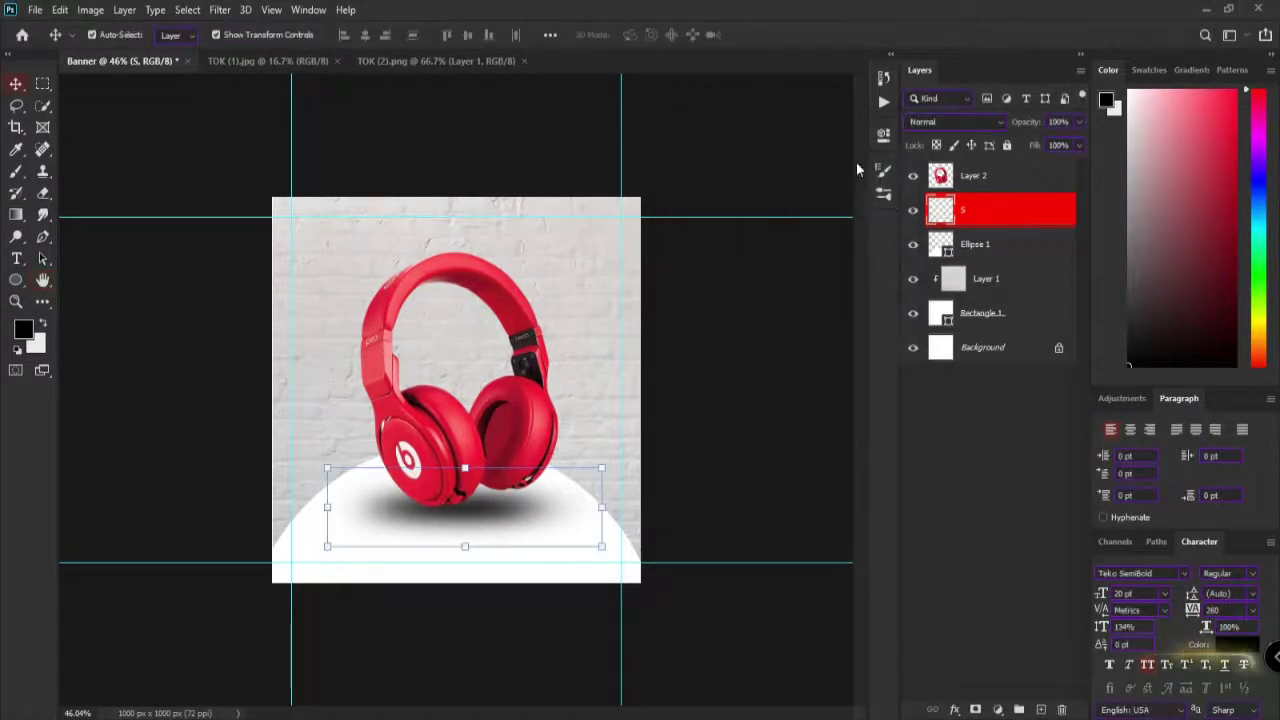
click(700, 340)
scroll(527, 376, down, 3)
scroll(515, 438, up, 4)
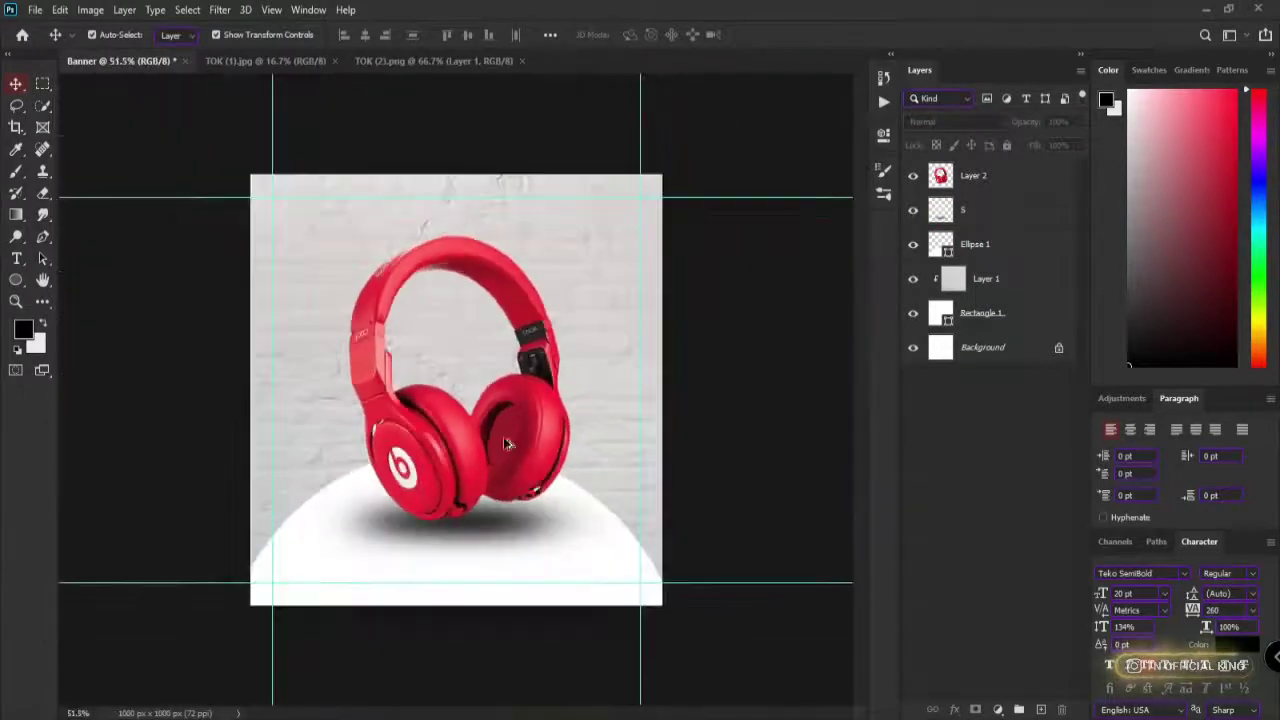
scroll(515, 438, up, 1)
scroll(532, 420, up, 1)
scroll(532, 420, down, 1)
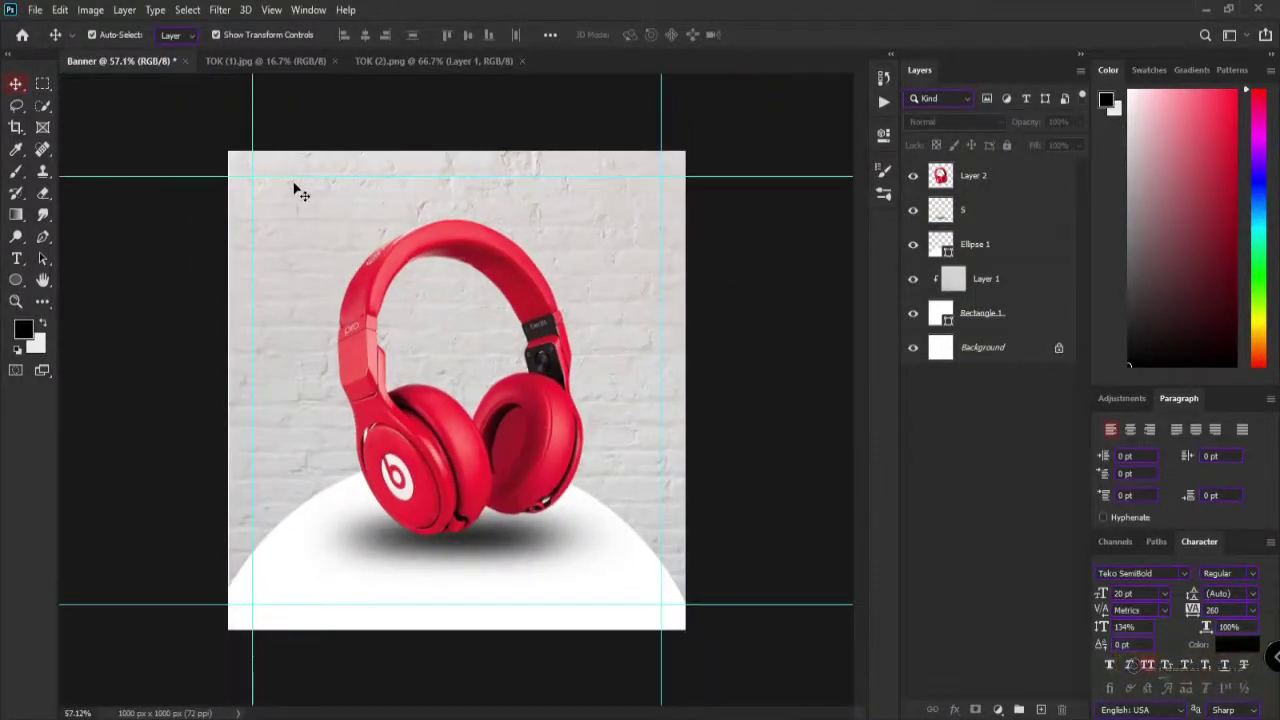
Place the TOK (1) headphone icon into the banner as an embedded image
click(36, 10)
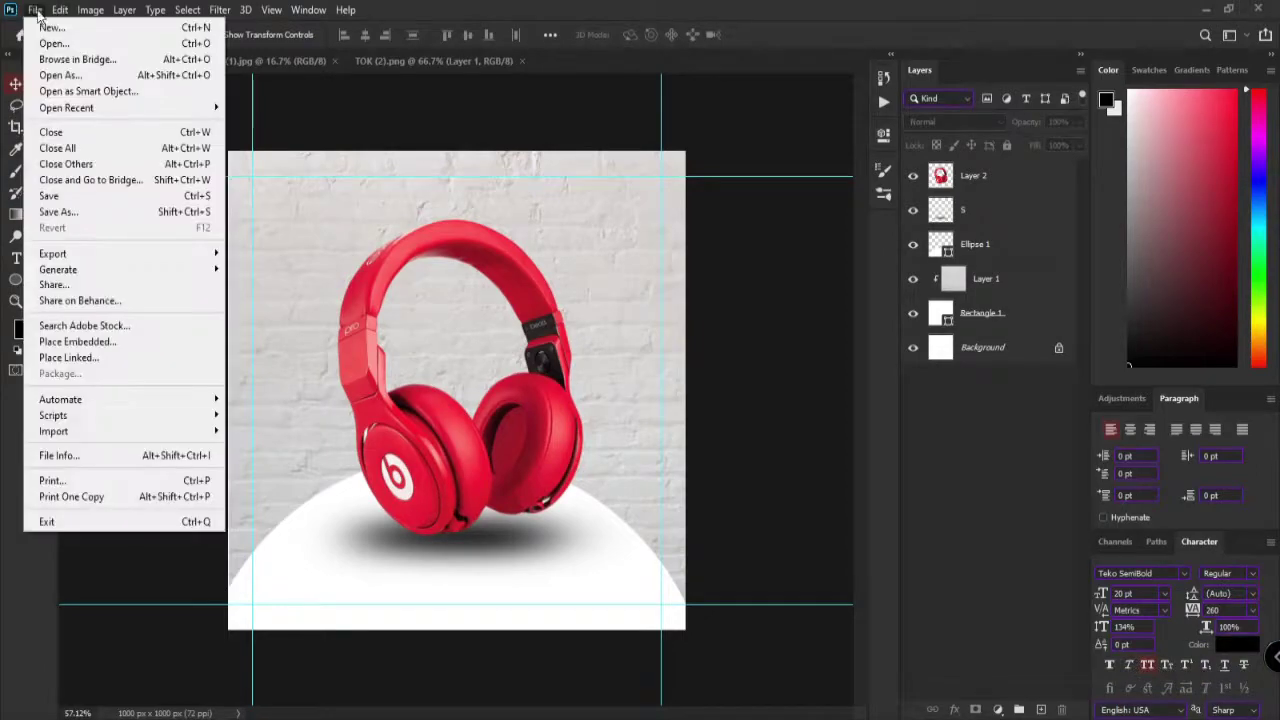
click(112, 337)
double_click(407, 227)
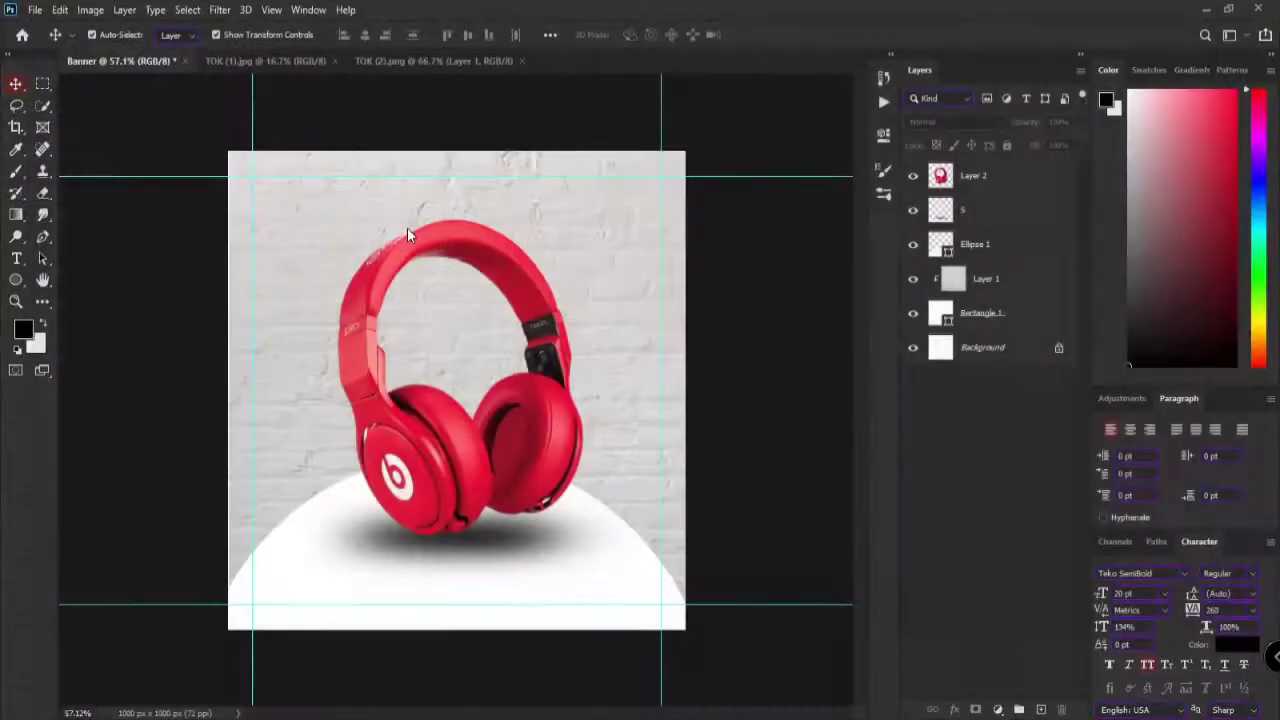
scroll(365, 324, up, 3)
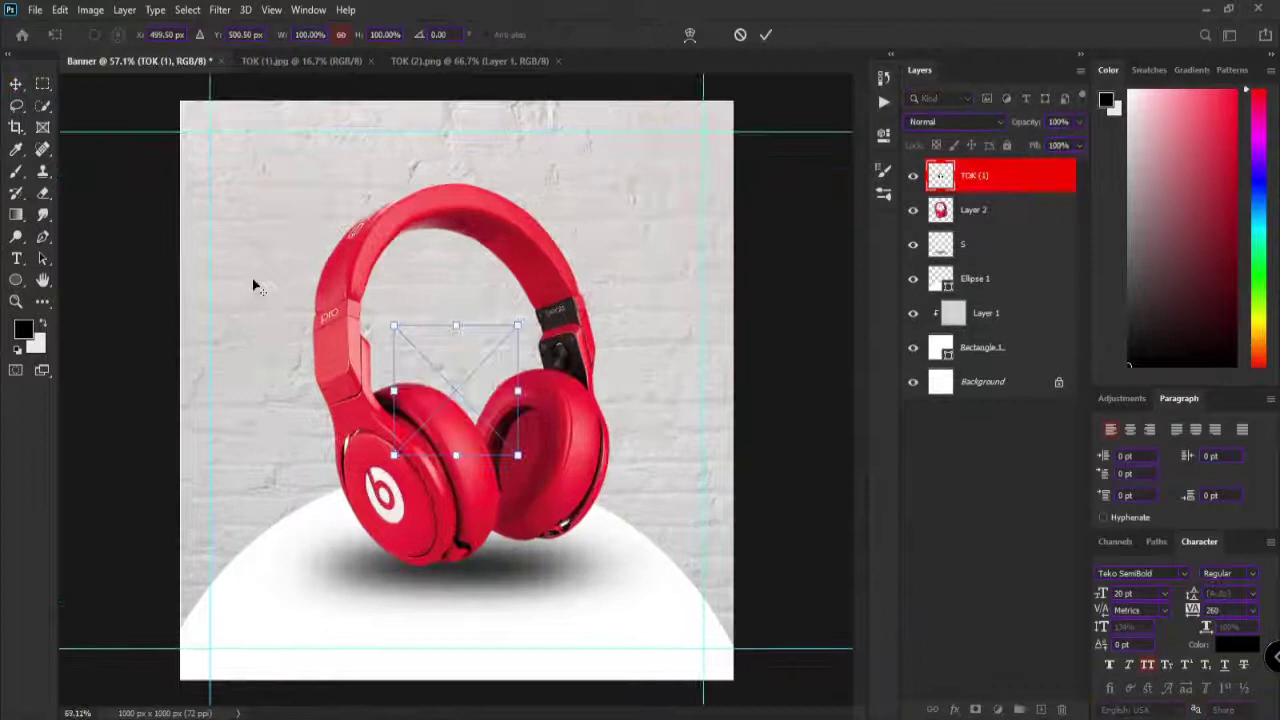
click(767, 34)
Rasterize the icon and delete its white background with the Magic Wand
right_click(43, 193)
click(100, 226)
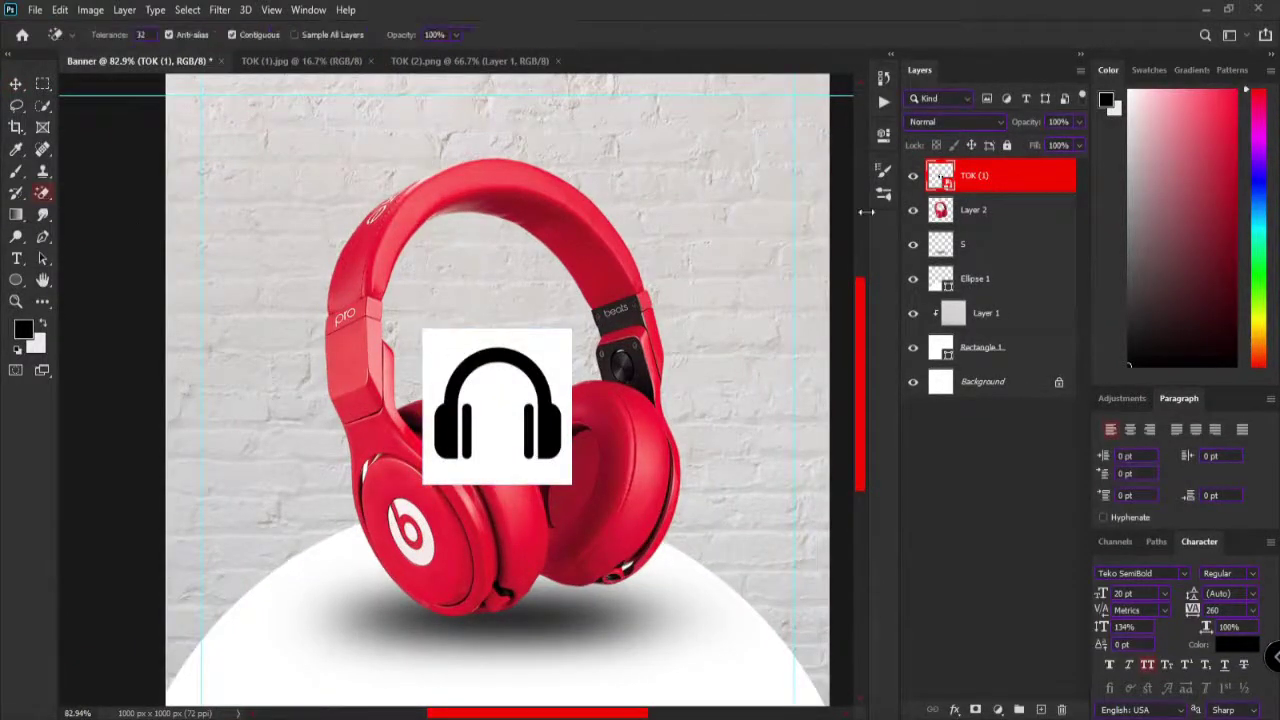
click(506, 371)
key(Escape)
click(458, 337)
key(Delete)
Move the headphone icon into the top-left corner and scale it to about 33%
key(v)
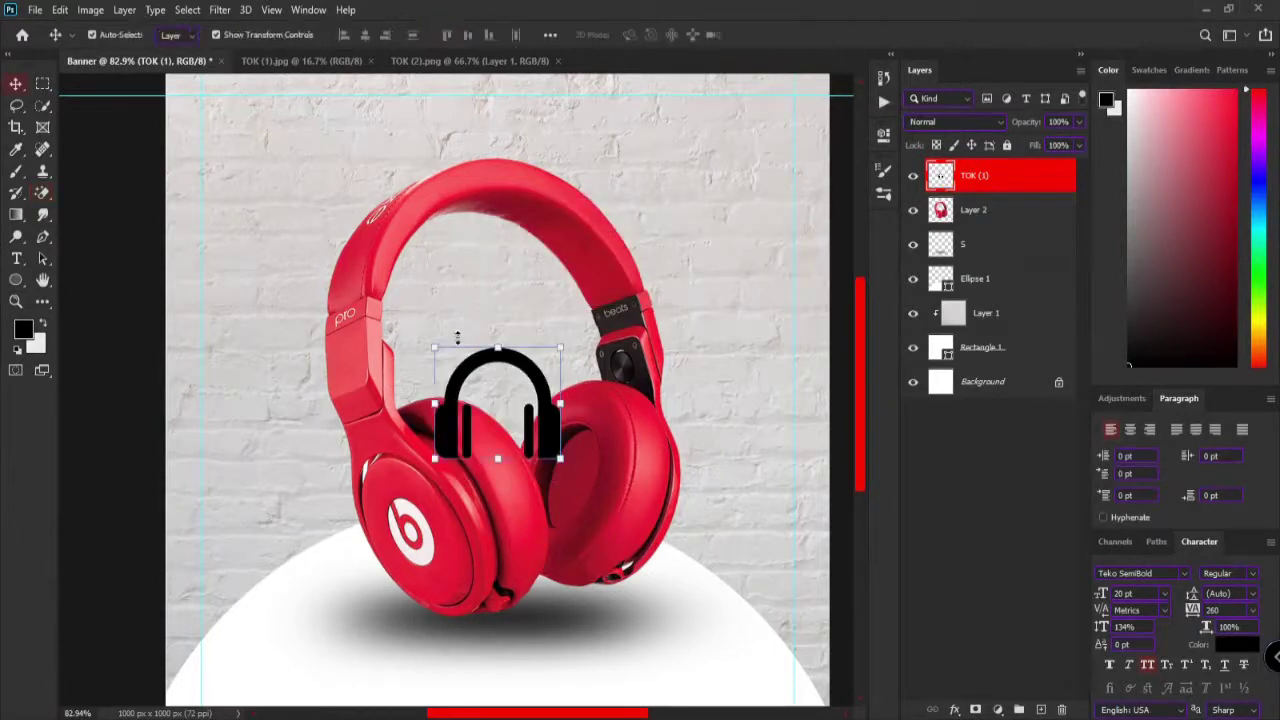
drag(517, 377, 293, 118)
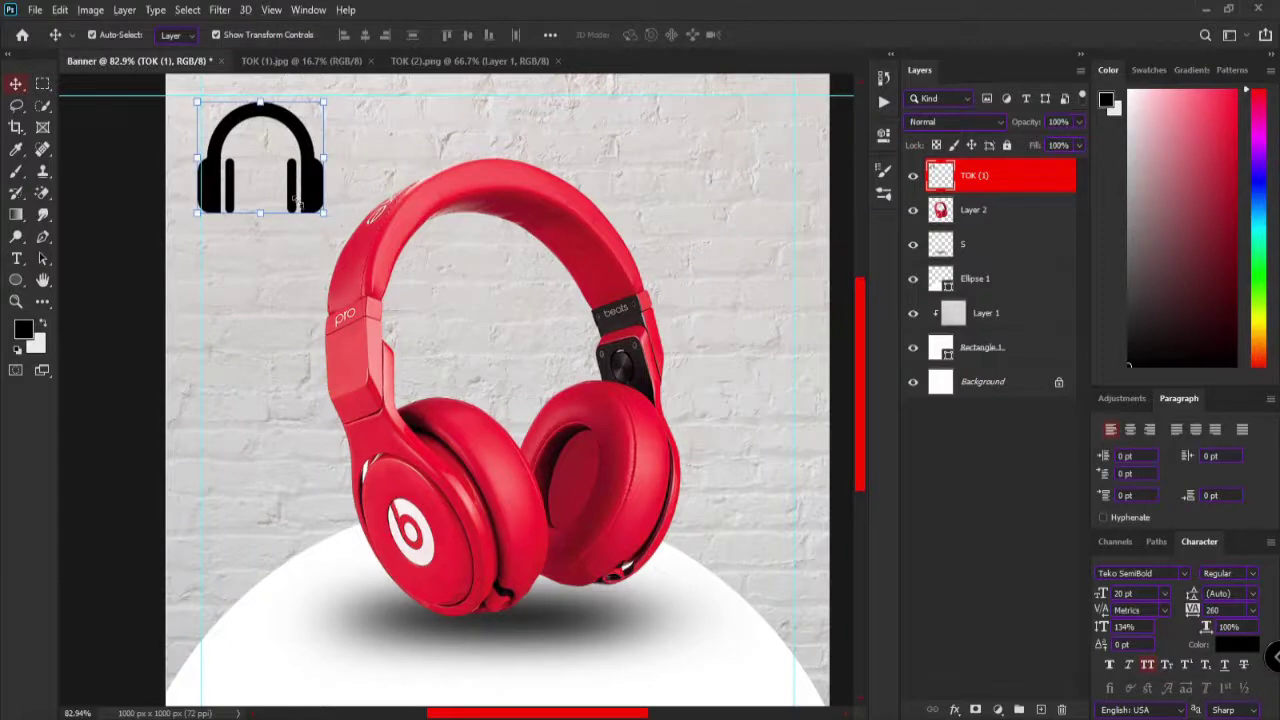
drag(323, 212, 286, 178)
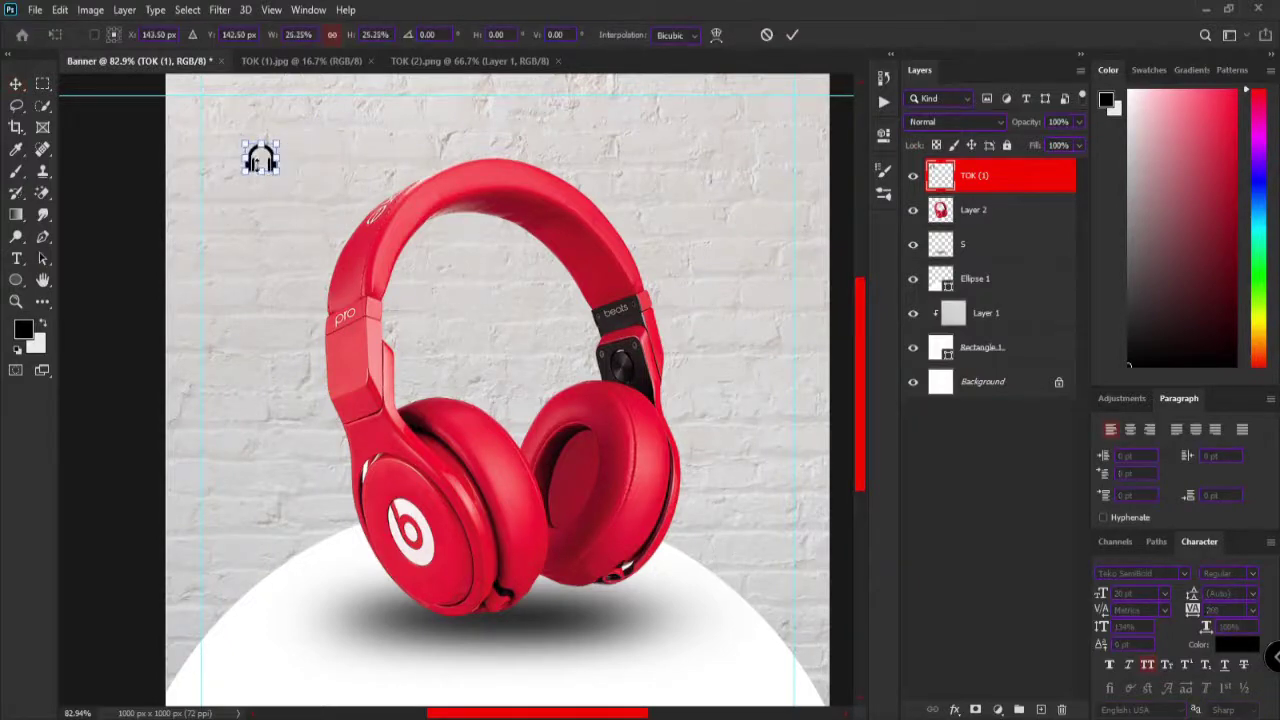
scroll(268, 180, up, 3)
scroll(363, 486, up, 2)
mouse_move(402, 458)
mouse_down()
mouse_move(248, 268)
mouse_move(256, 287)
mouse_move(286, 297)
mouse_up()
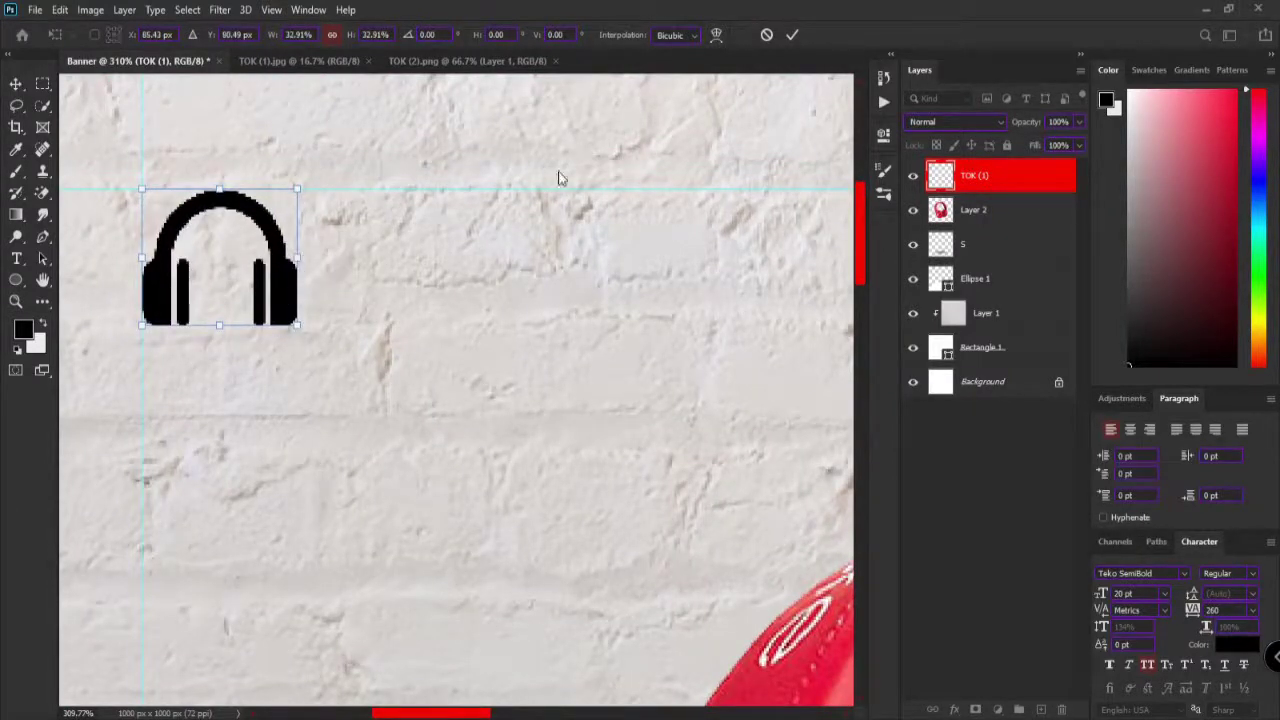
Add the two-line text 'LOGO HERE' beside the icon, lowered to align with it
click(787, 39)
key(t)
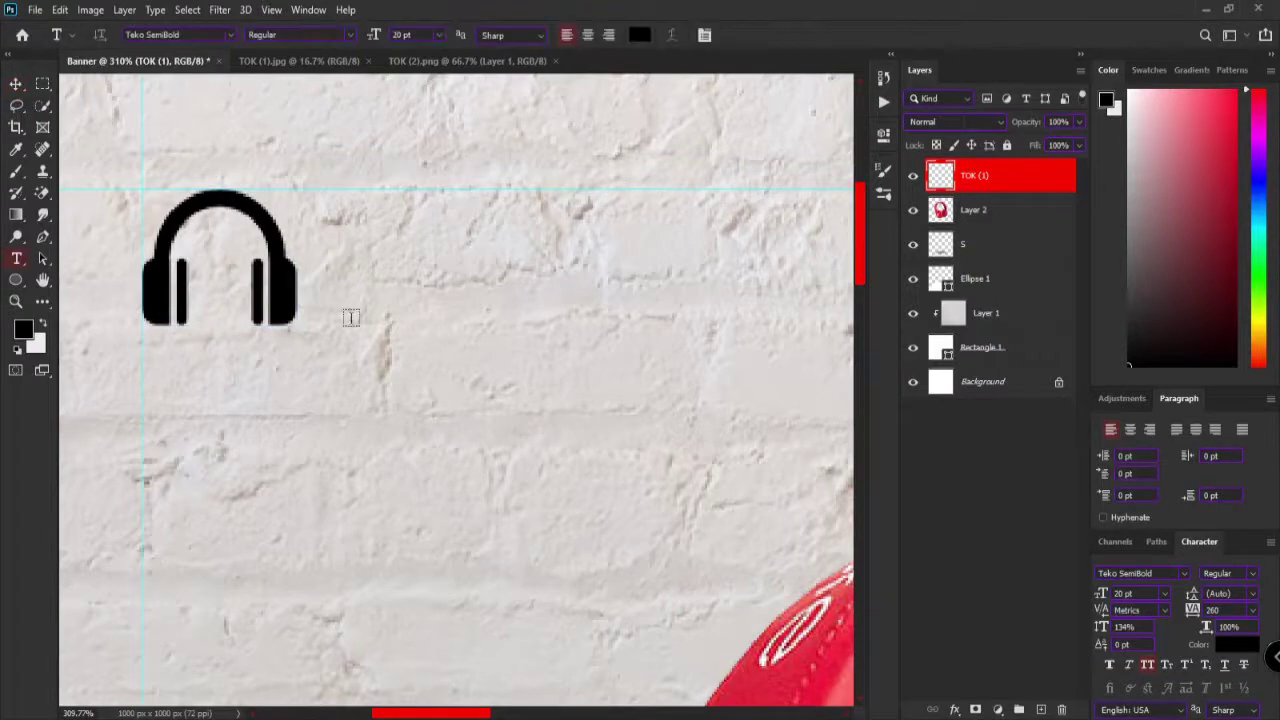
click(334, 236)
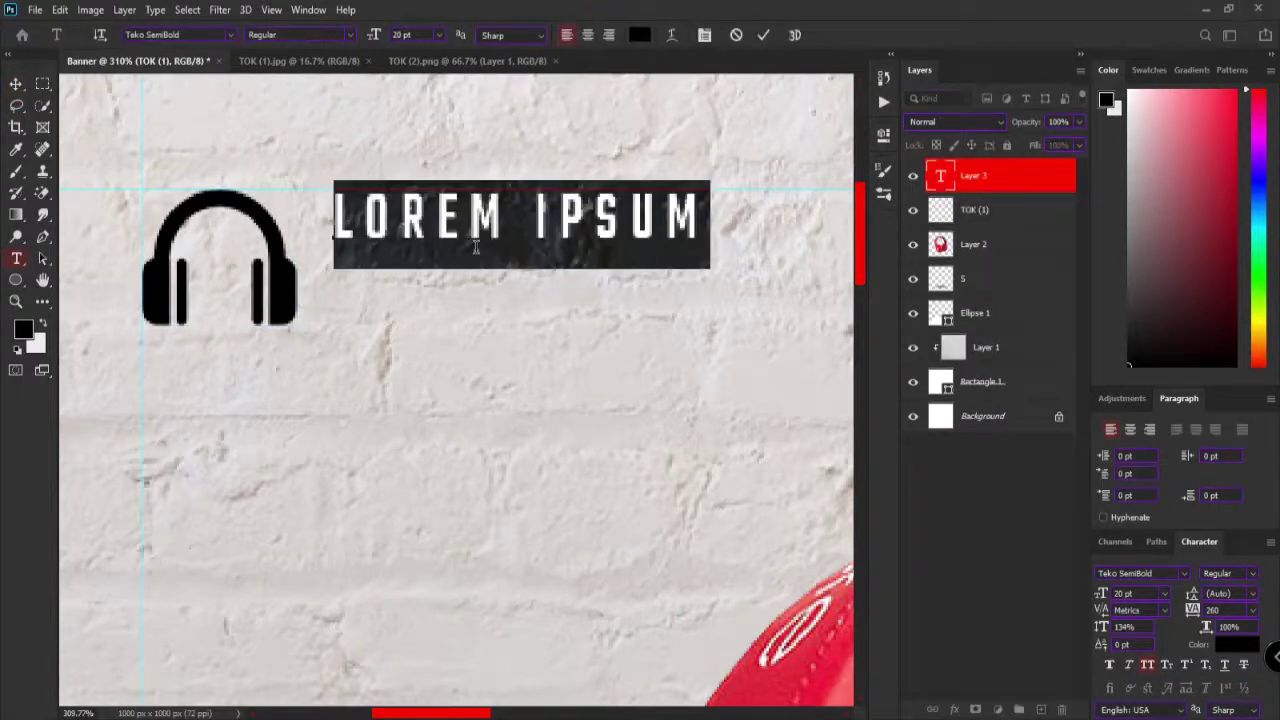
text(LOGO)
key(Return)
text(HERE)
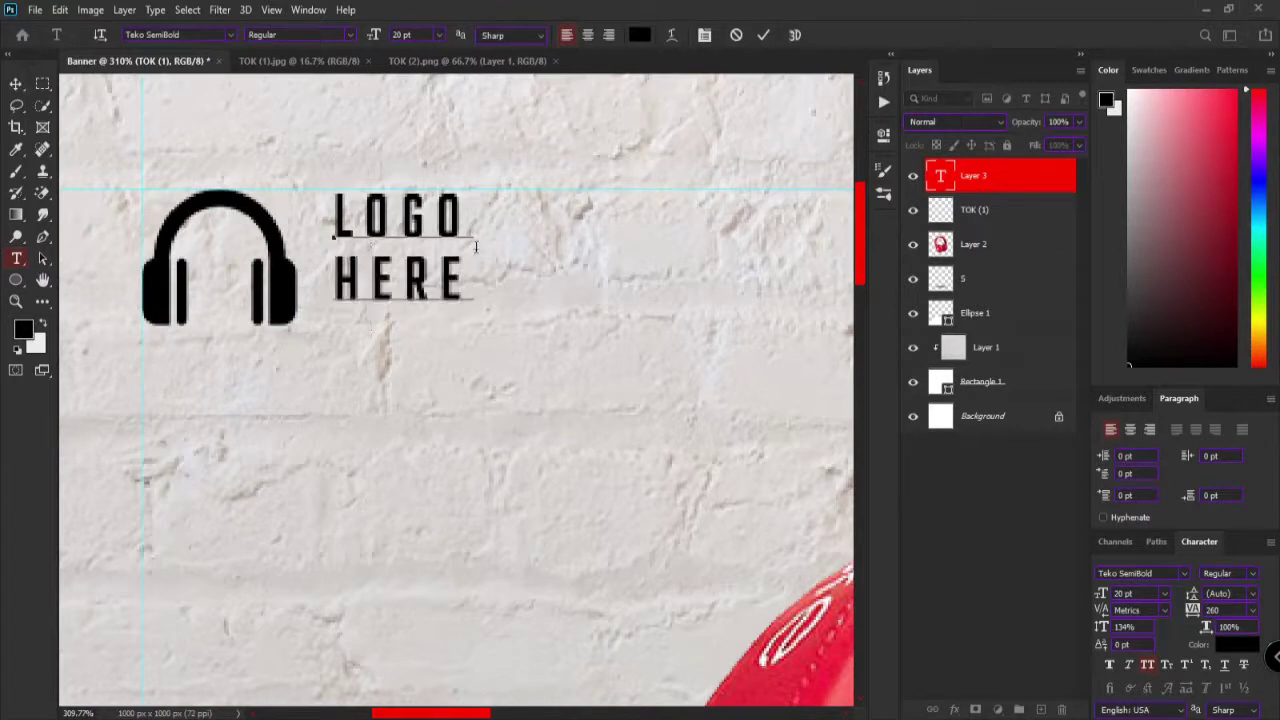
click(766, 40)
key(v)
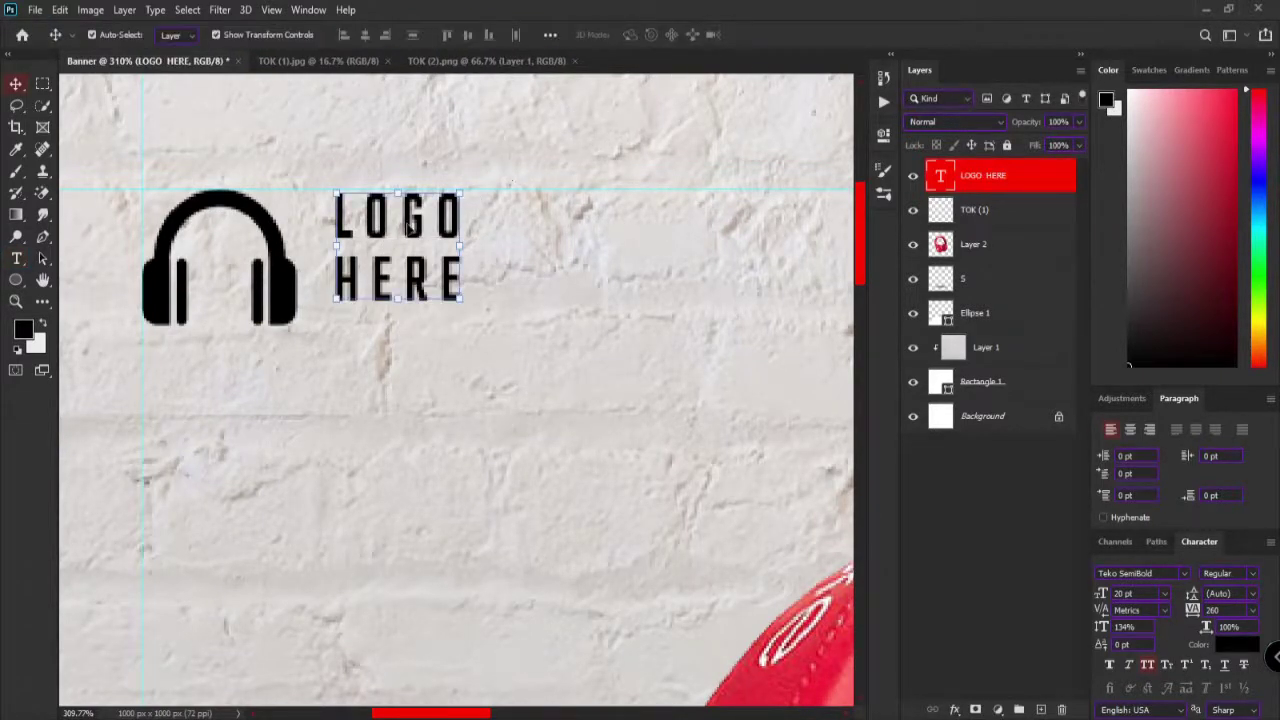
drag(408, 228, 410, 251)
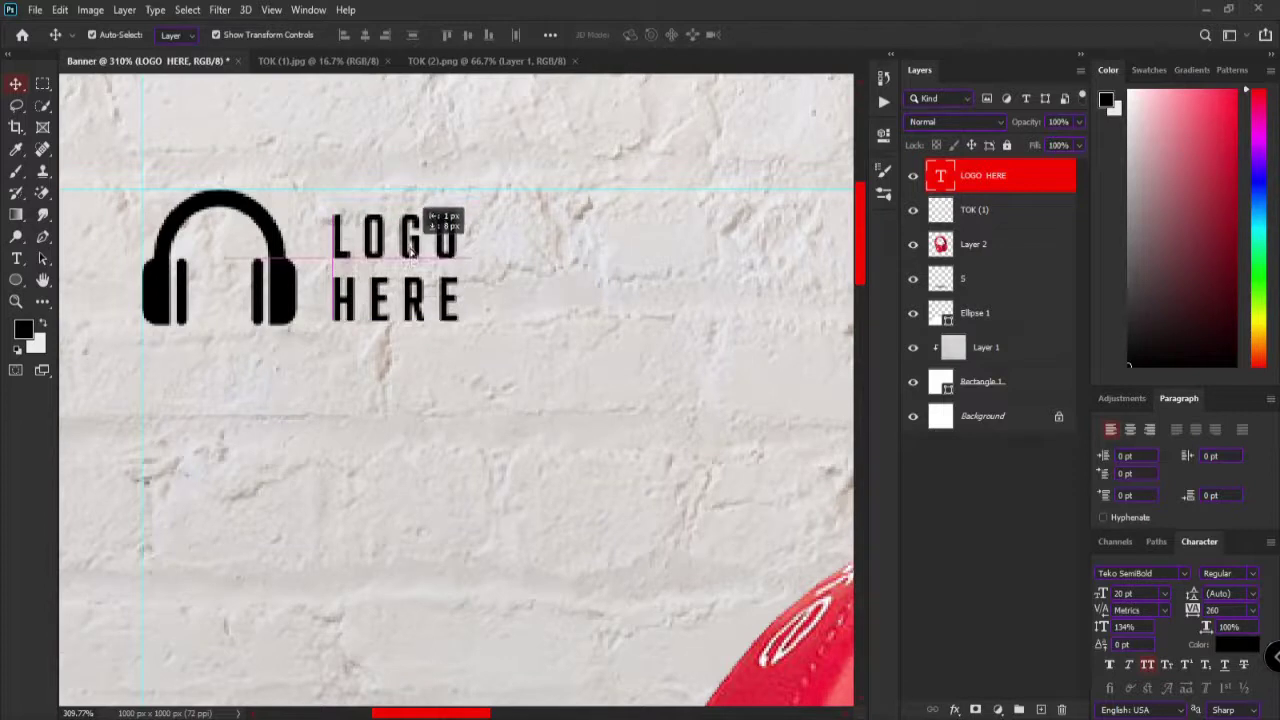
Select the TOK (1) icon layer and load its outline as a selection
click(310, 288)
click(220, 290)
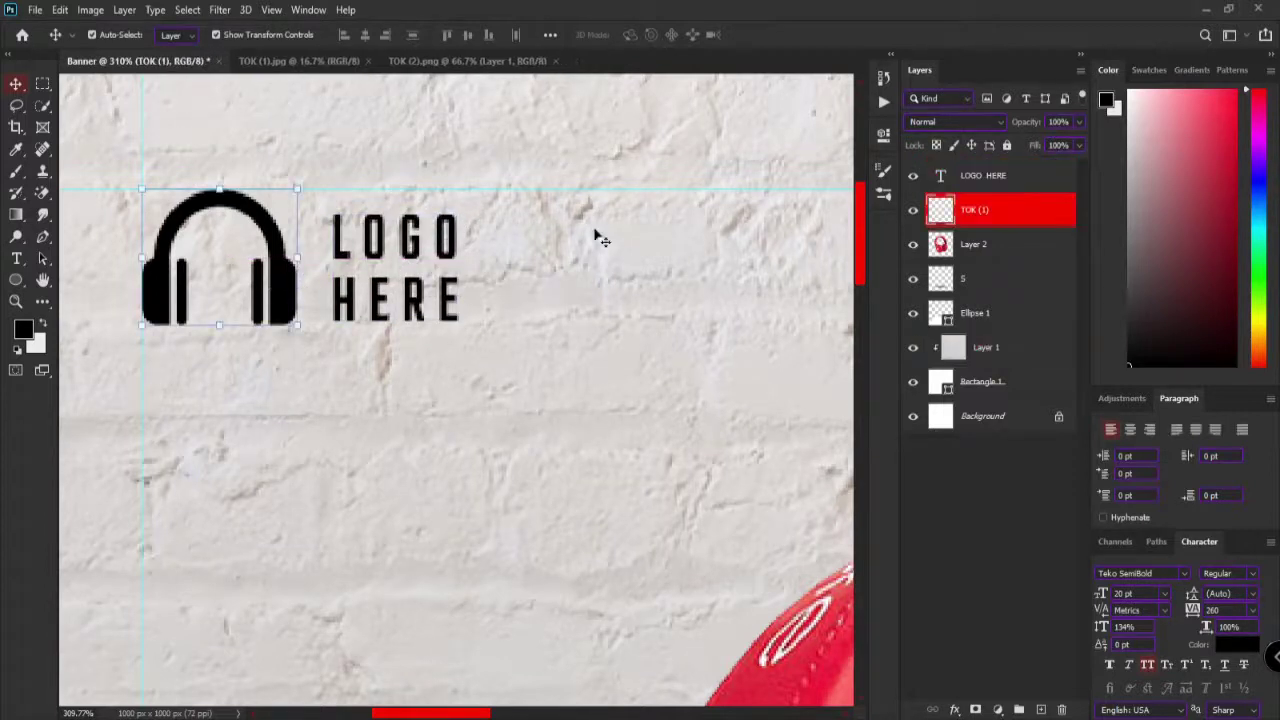
ctrl+click(965, 218)
ctrl+click(941, 210)
scroll(780, 271, right, 2)
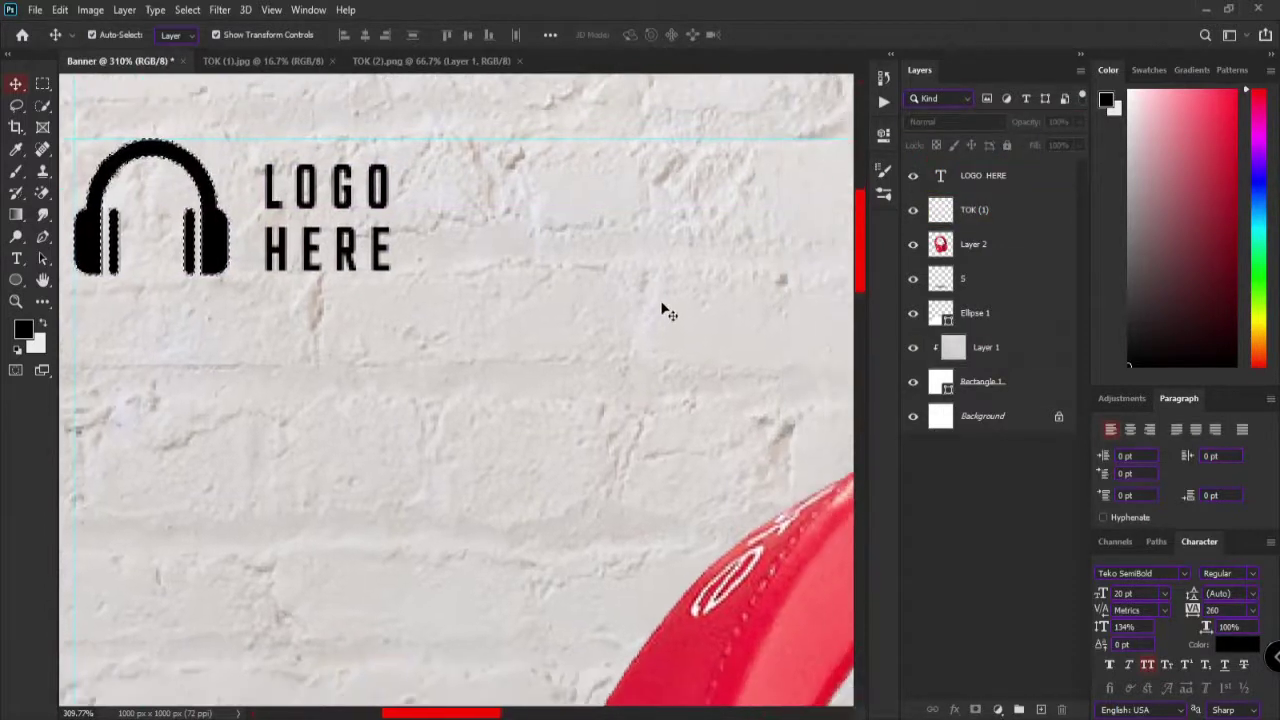
Cancel the stray crop and fill the TOK (1) headphone selection with red
key(c)
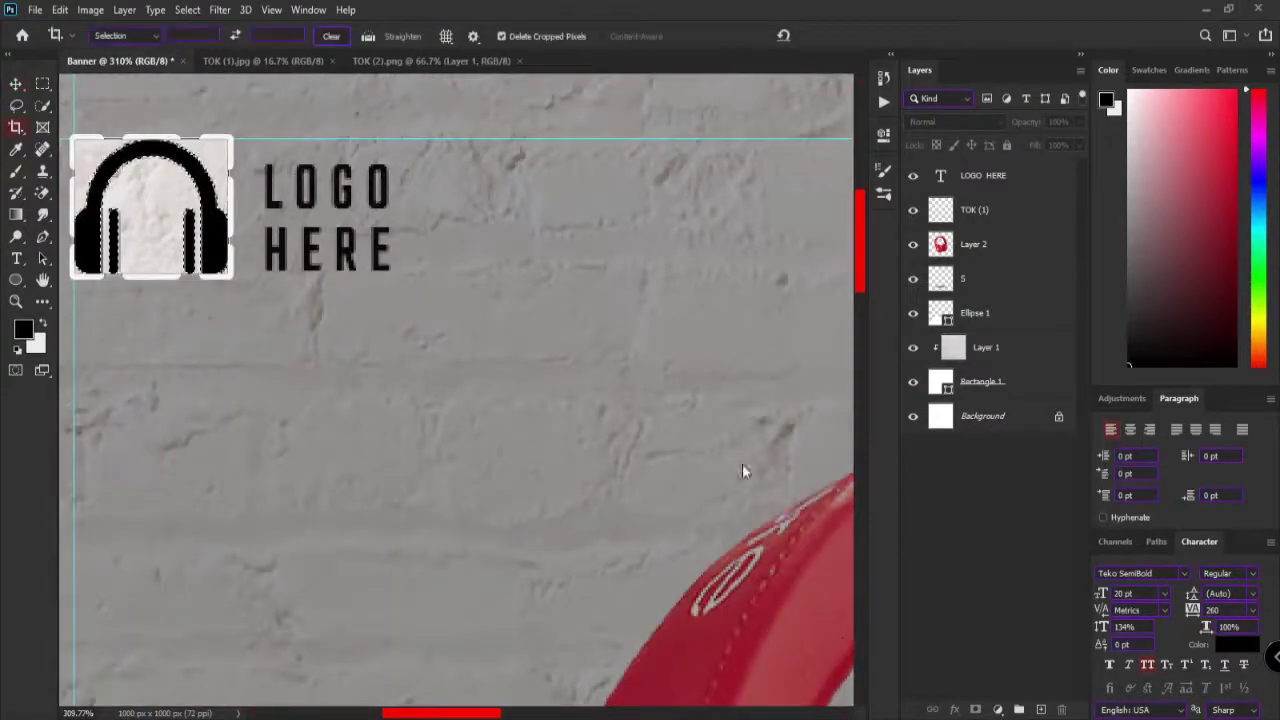
click(16, 86)
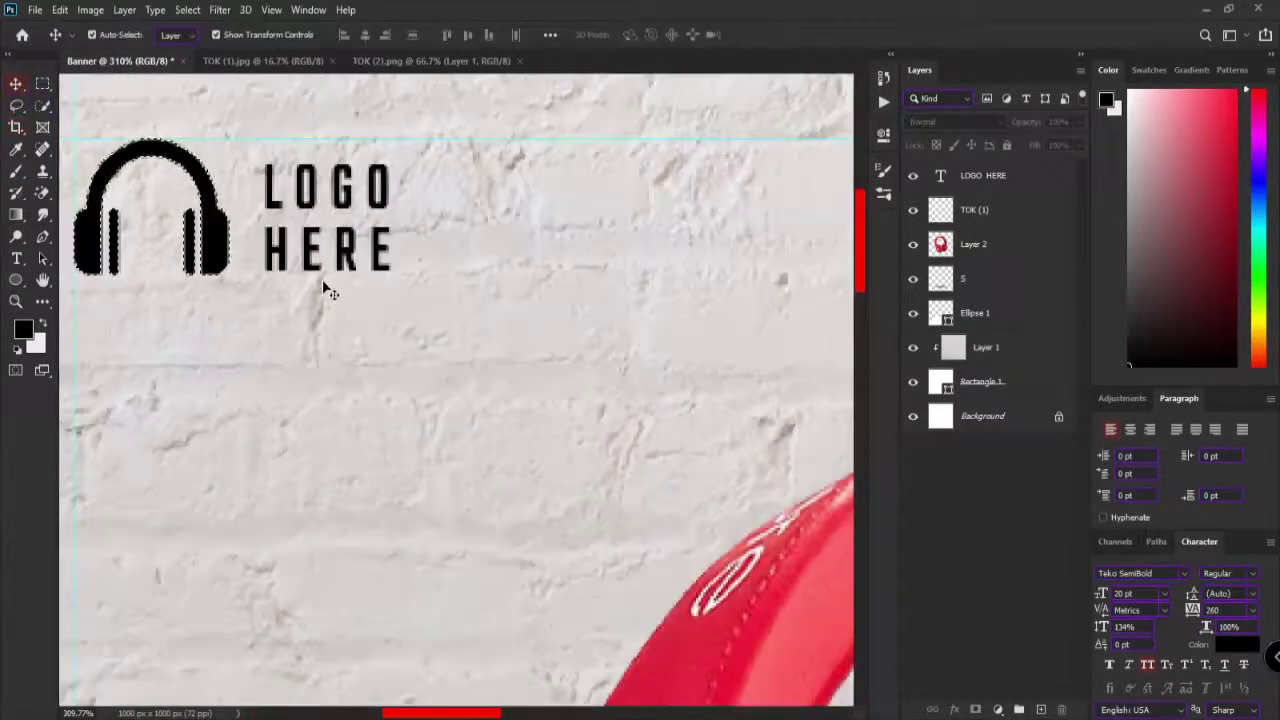
key(b)
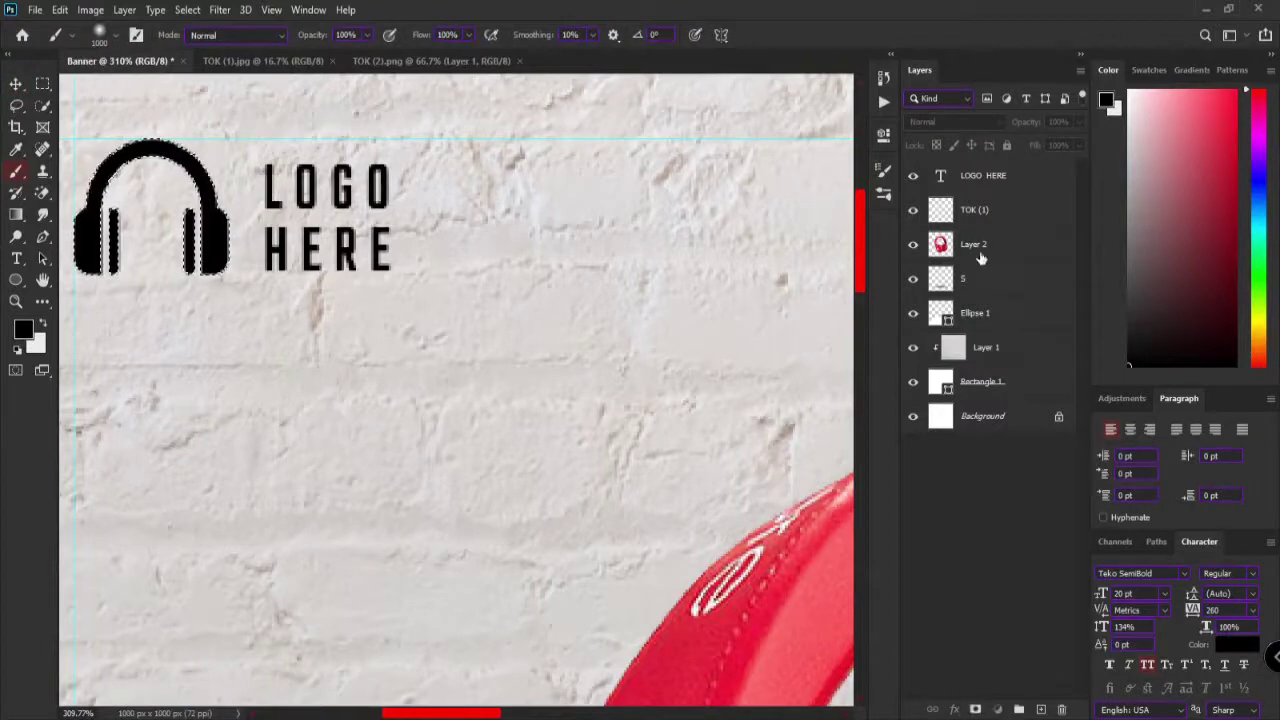
click(980, 246)
click(1030, 210)
scroll(330, 255, up, 3)
scroll(330, 255, left, 5)
key(alt+BackSpace)
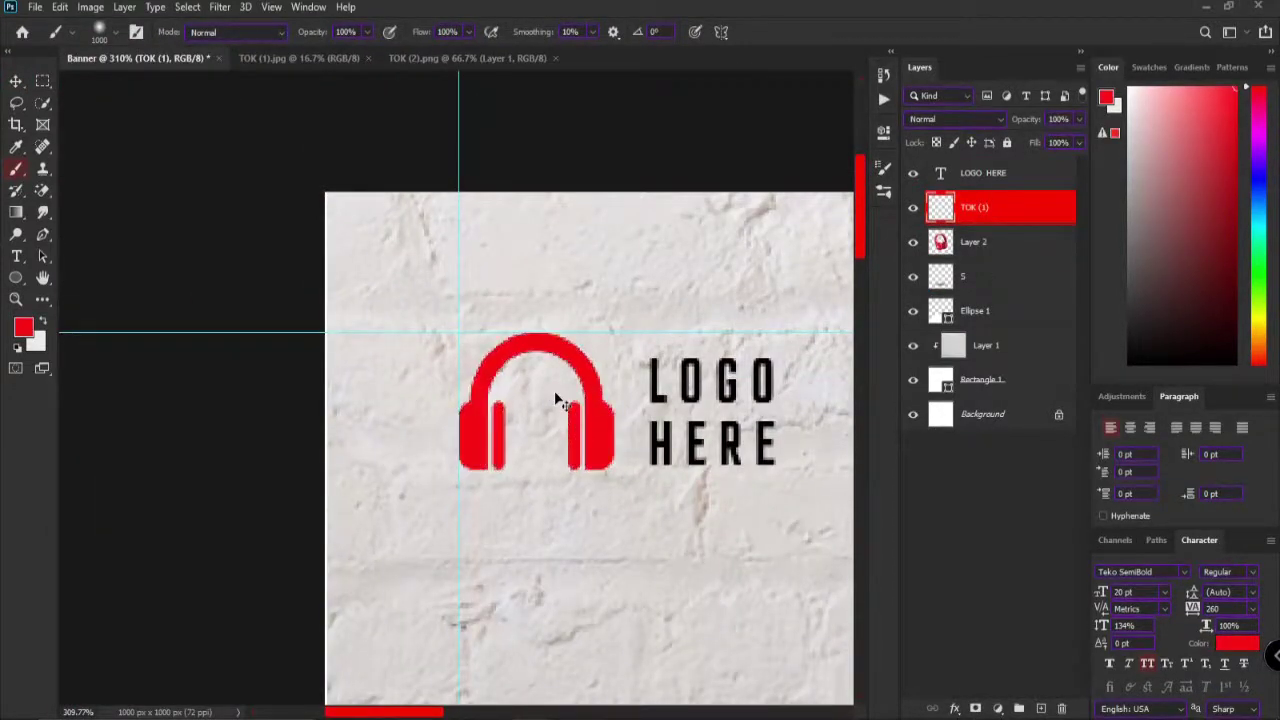
Fit the whole banner in the window and select the Ellipse 1 arc layer
scroll(560, 385, down, 3)
scroll(572, 360, down, 2)
key(ctrl+0)
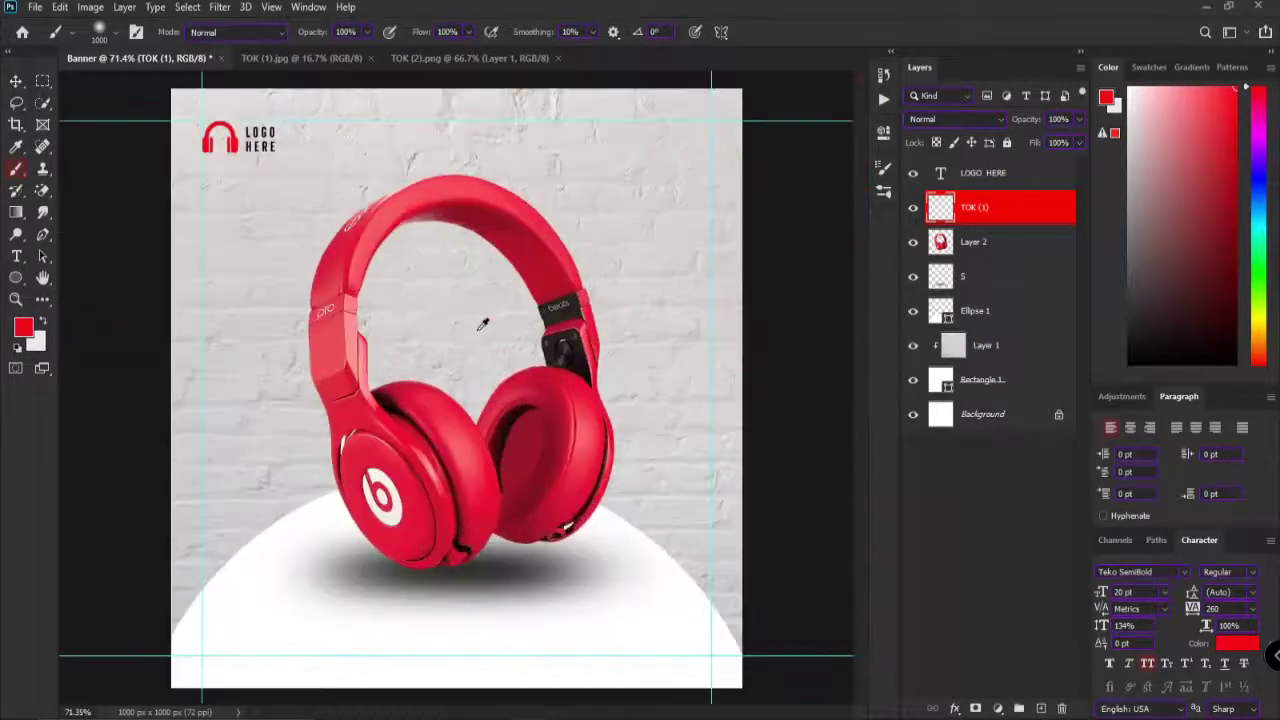
key(v)
click(780, 292)
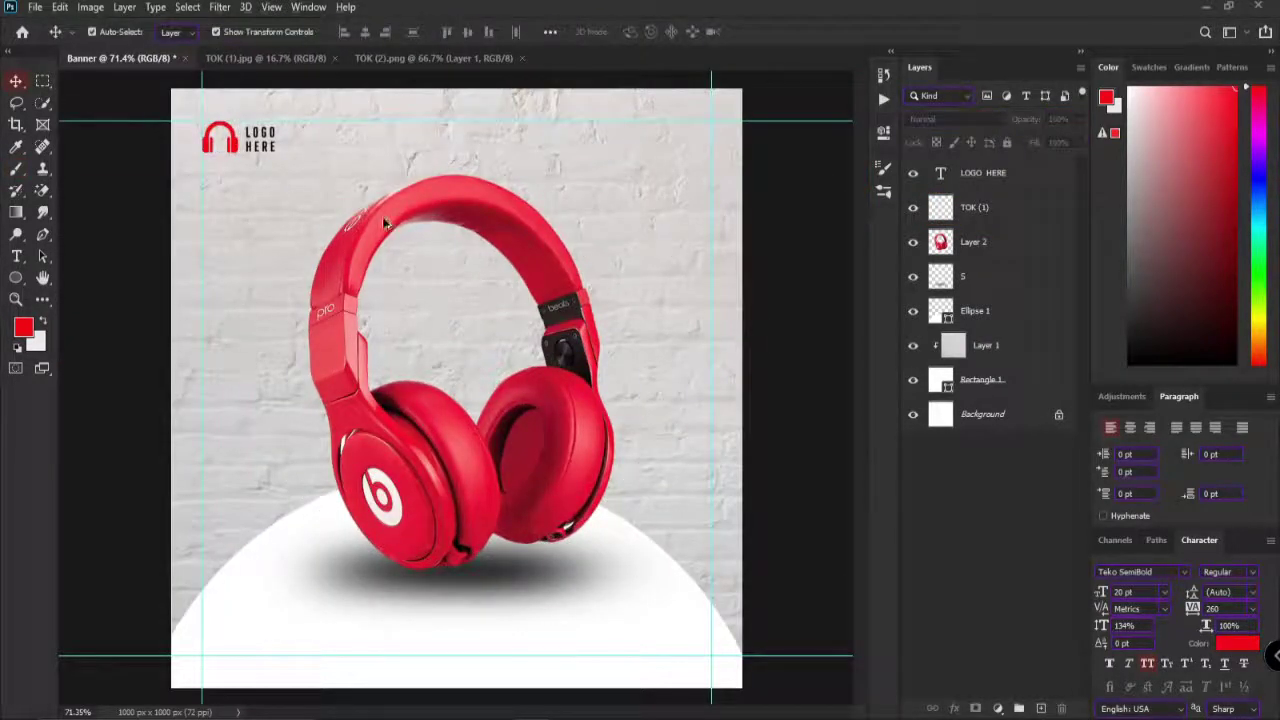
scroll(450, 241, down, 3)
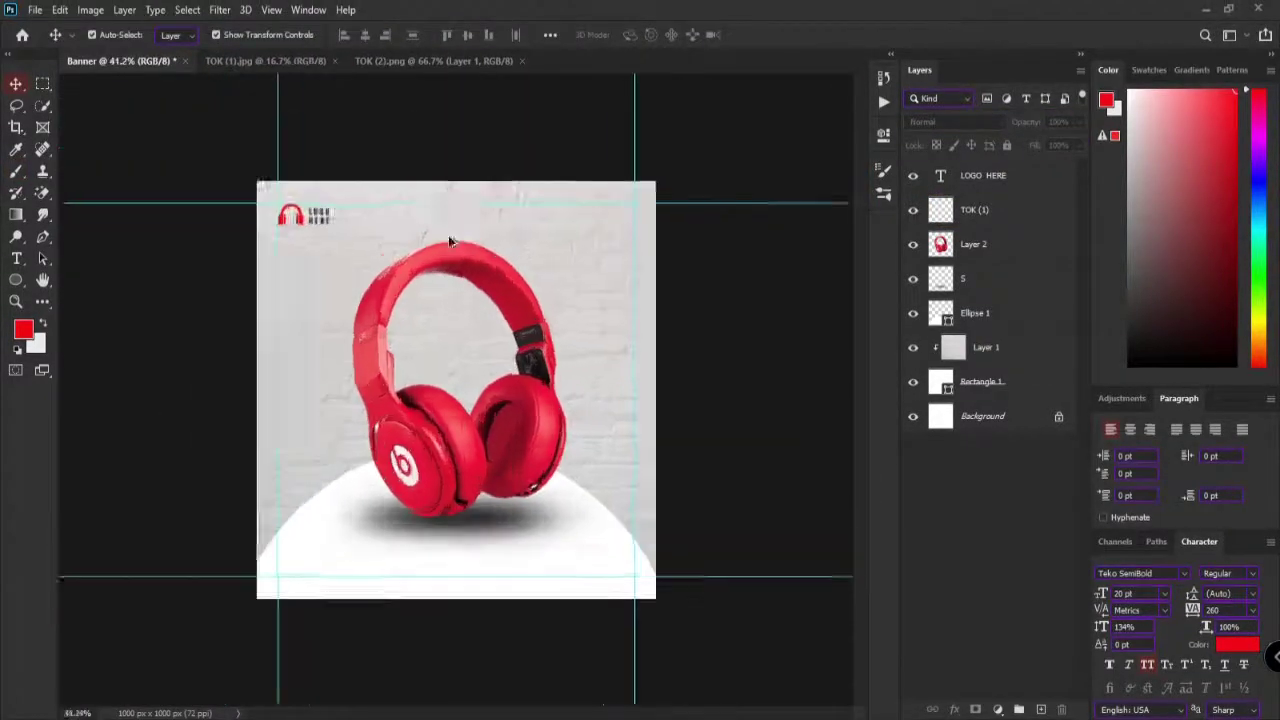
key(ctrl+0)
click(634, 580)
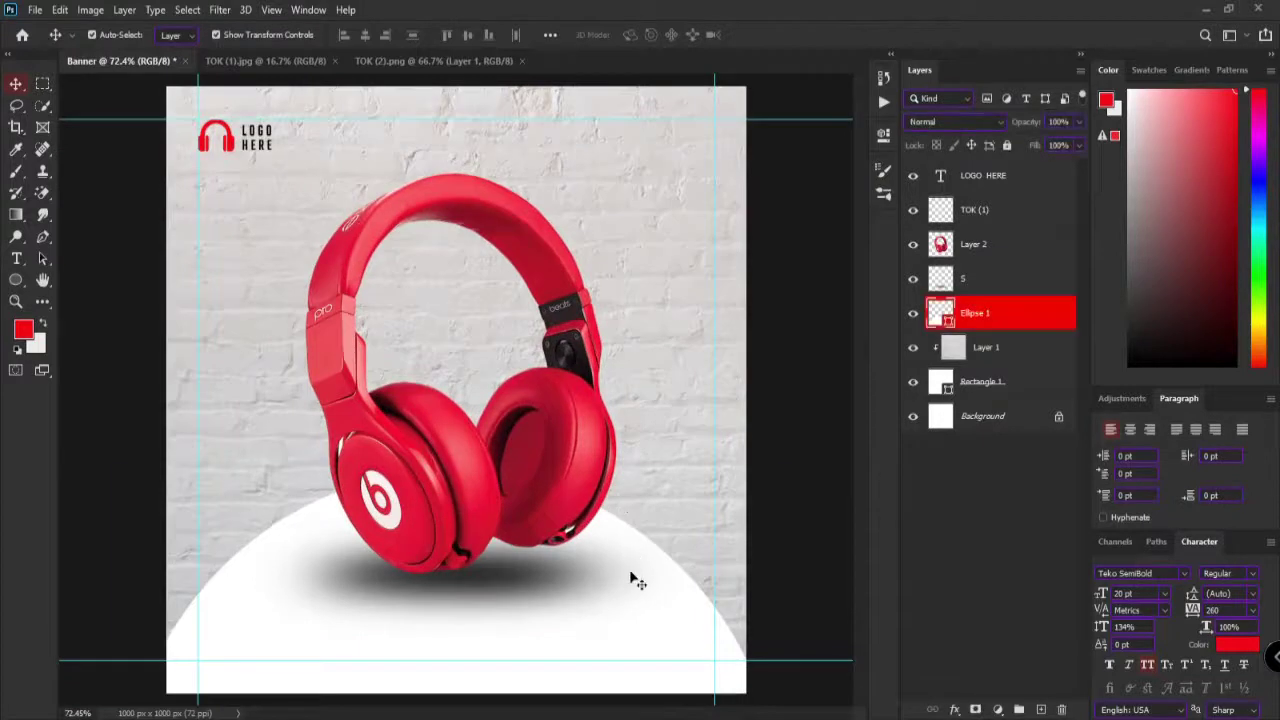
Change the Ellipse 1 arc's fill colour to grey
double_click(943, 316)
mouse_move(767, 286)
mouse_down()
mouse_move(733, 281)
mouse_move(710, 240)
mouse_up()
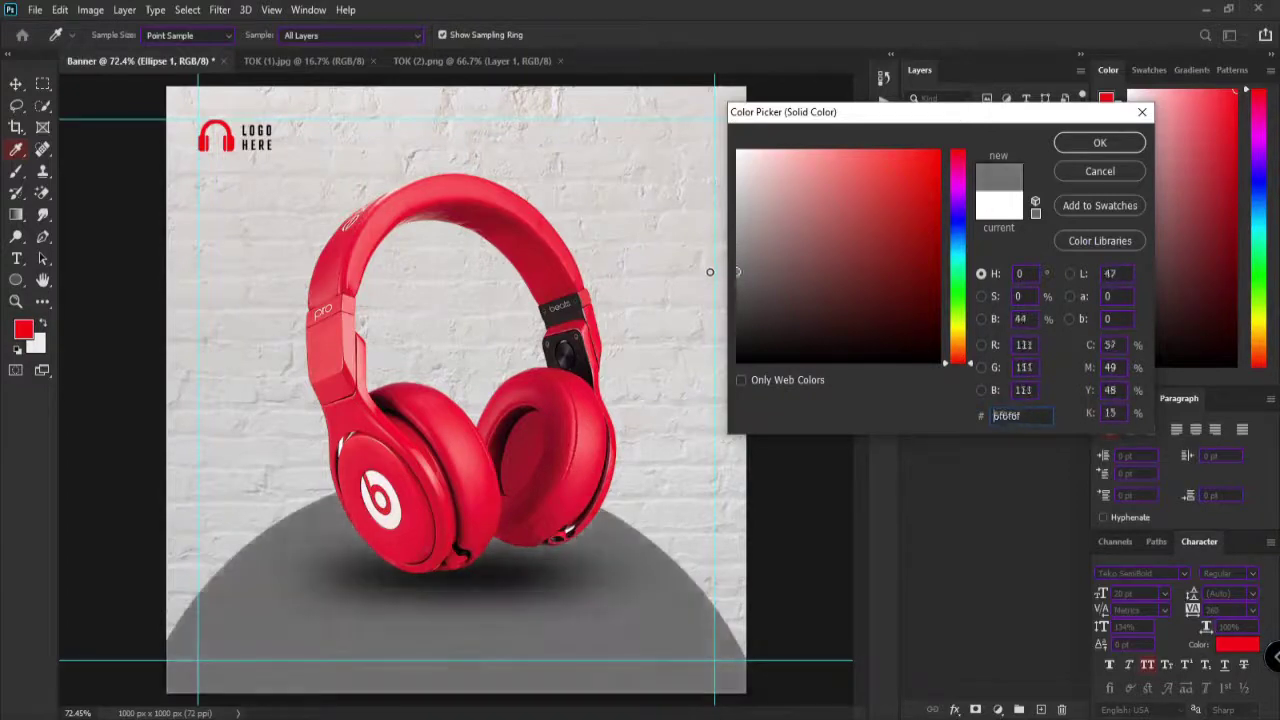
click(1100, 143)
click(810, 273)
scroll(680, 337, down, 3)
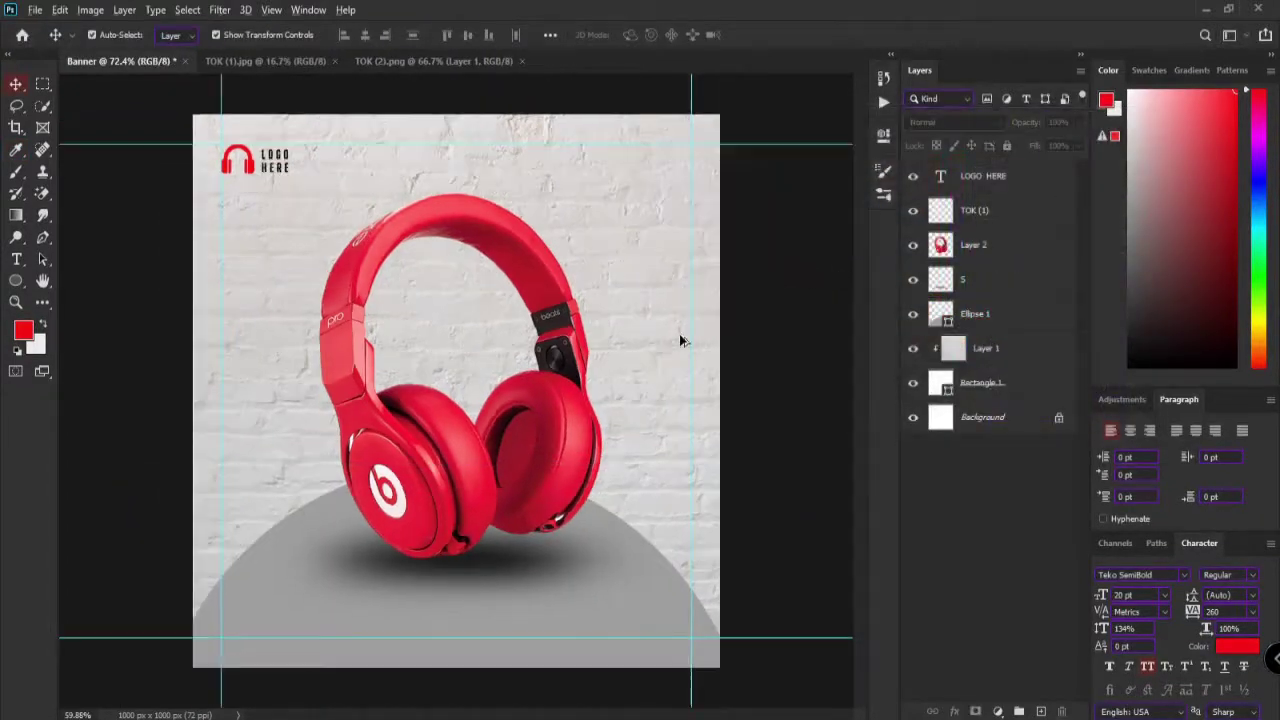
scroll(670, 346, down, 3)
scroll(558, 430, up, 3)
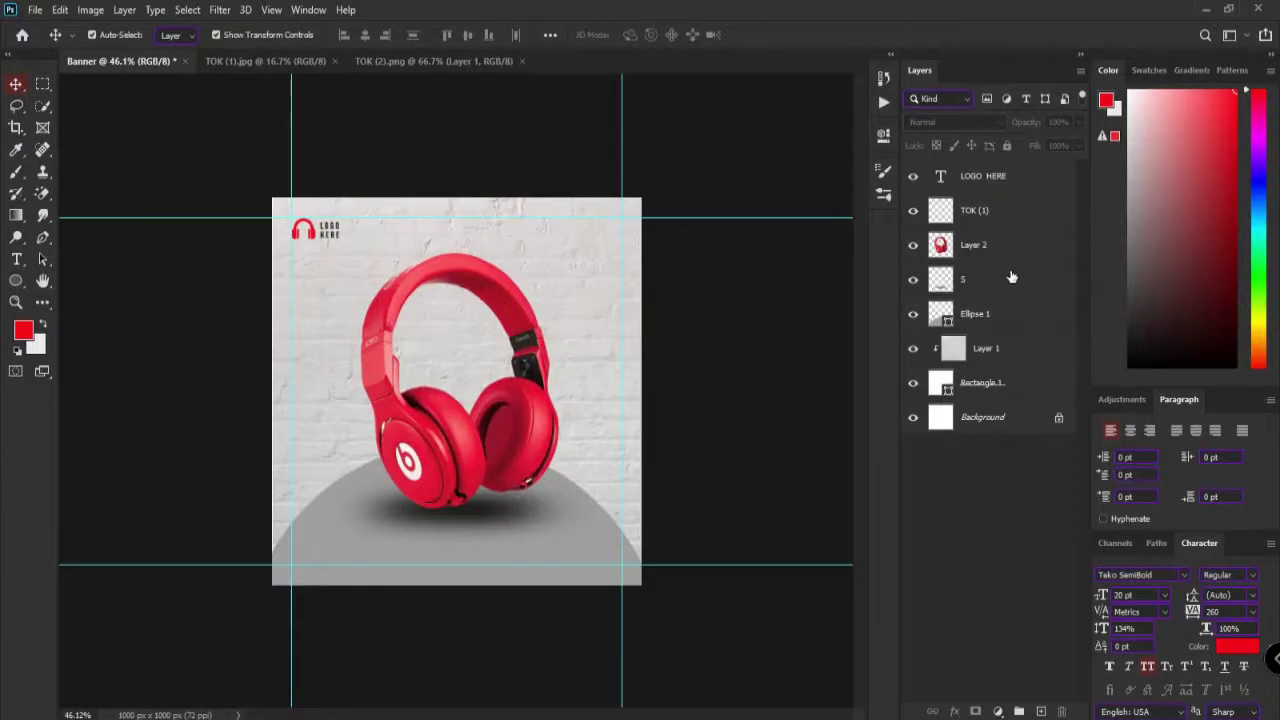
Add a drop shadow with about a 0° angle to the Ellipse 1 arc
click(1041, 319)
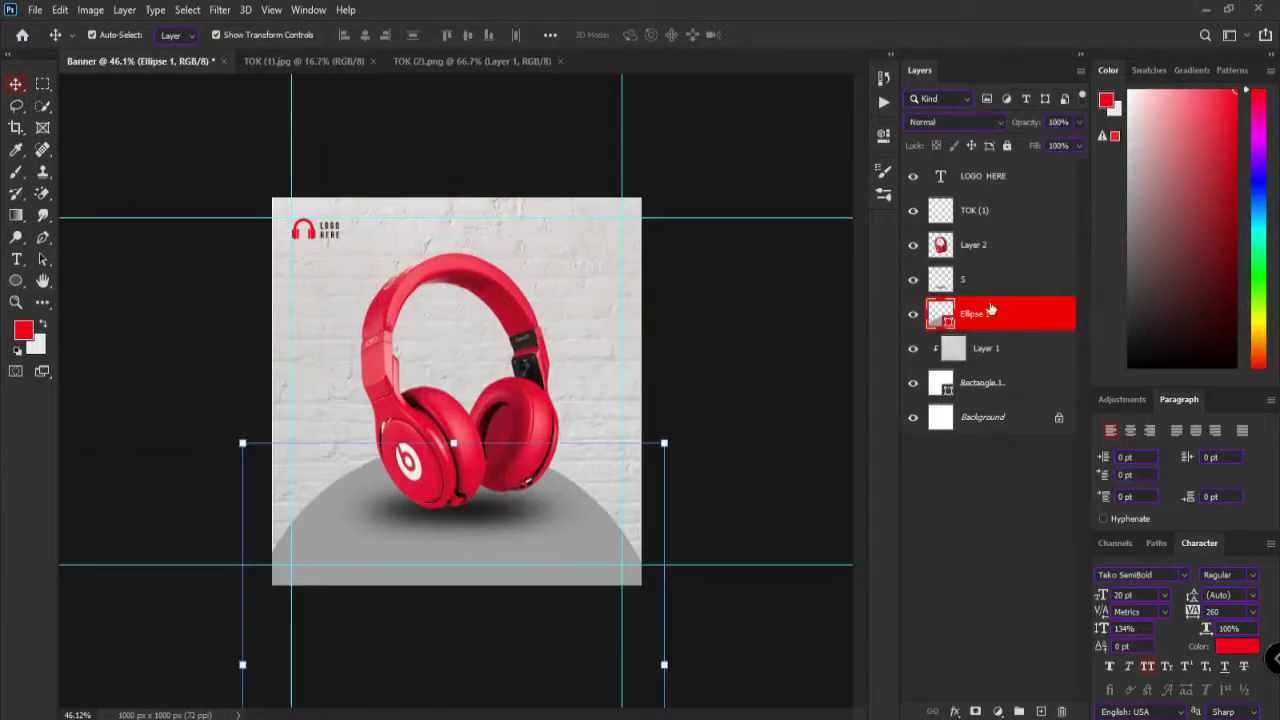
double_click(1003, 314)
click(704, 410)
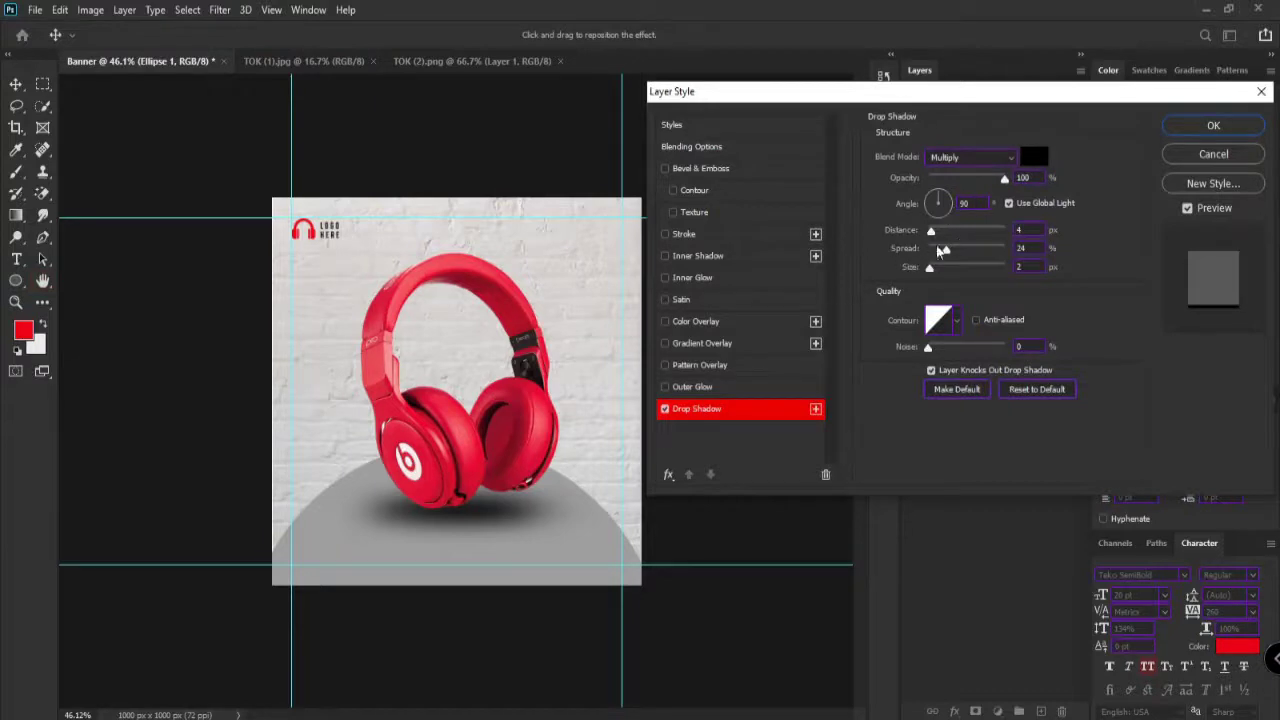
click(948, 206)
click(1213, 125)
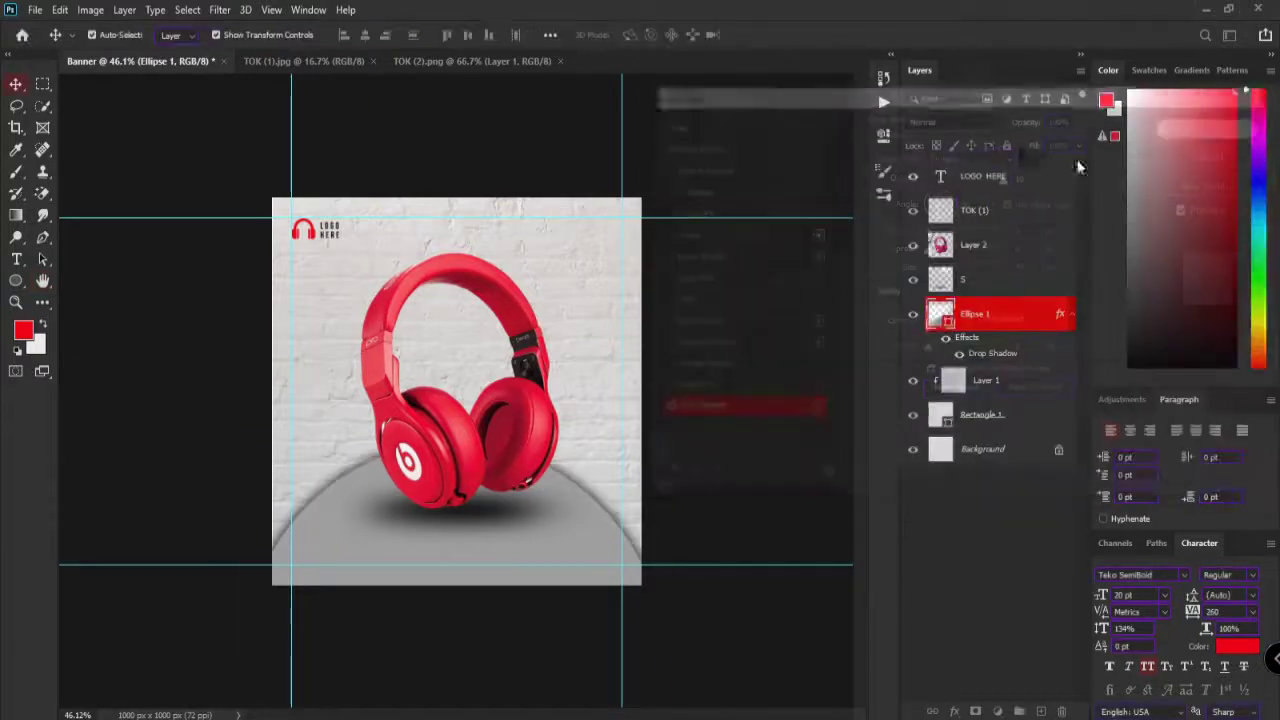
Select the NEW ARRIVALS line in Notepad and return to the banner
scroll(432, 422, up, 5)
scroll(432, 422, down, 4)
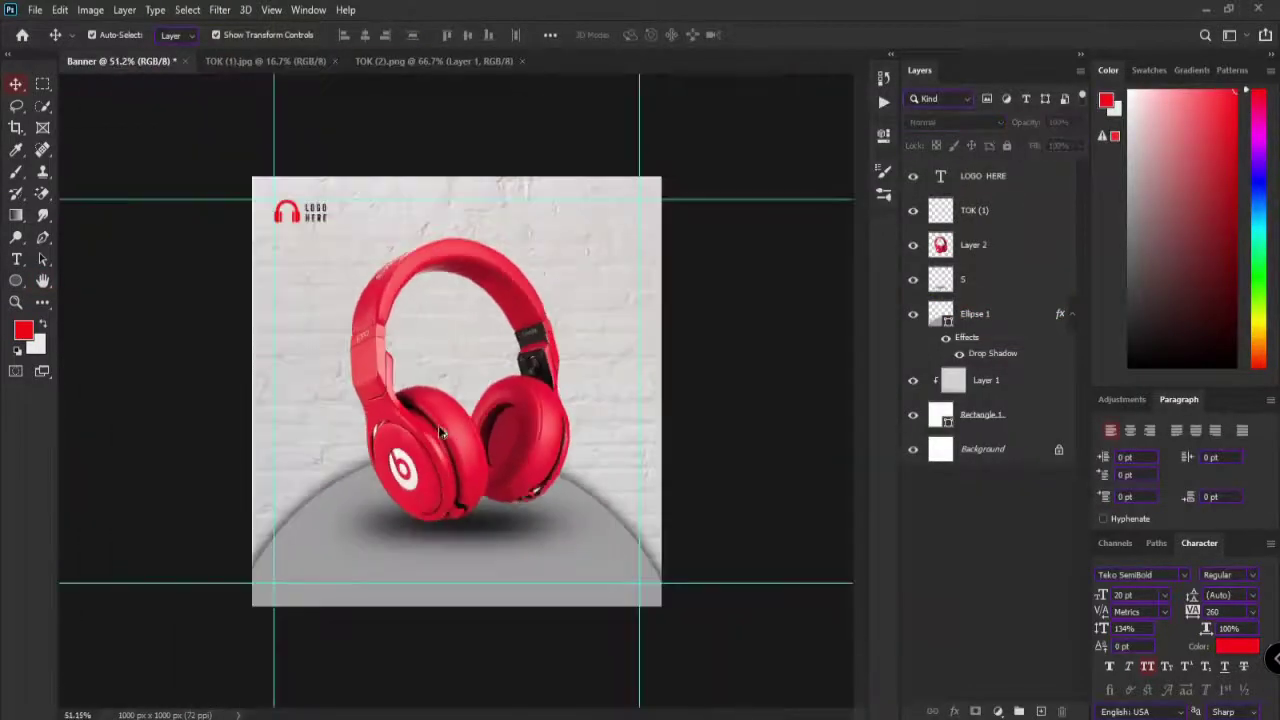
scroll(458, 398, up, 3)
scroll(463, 371, up, 1)
scroll(486, 380, down, 4)
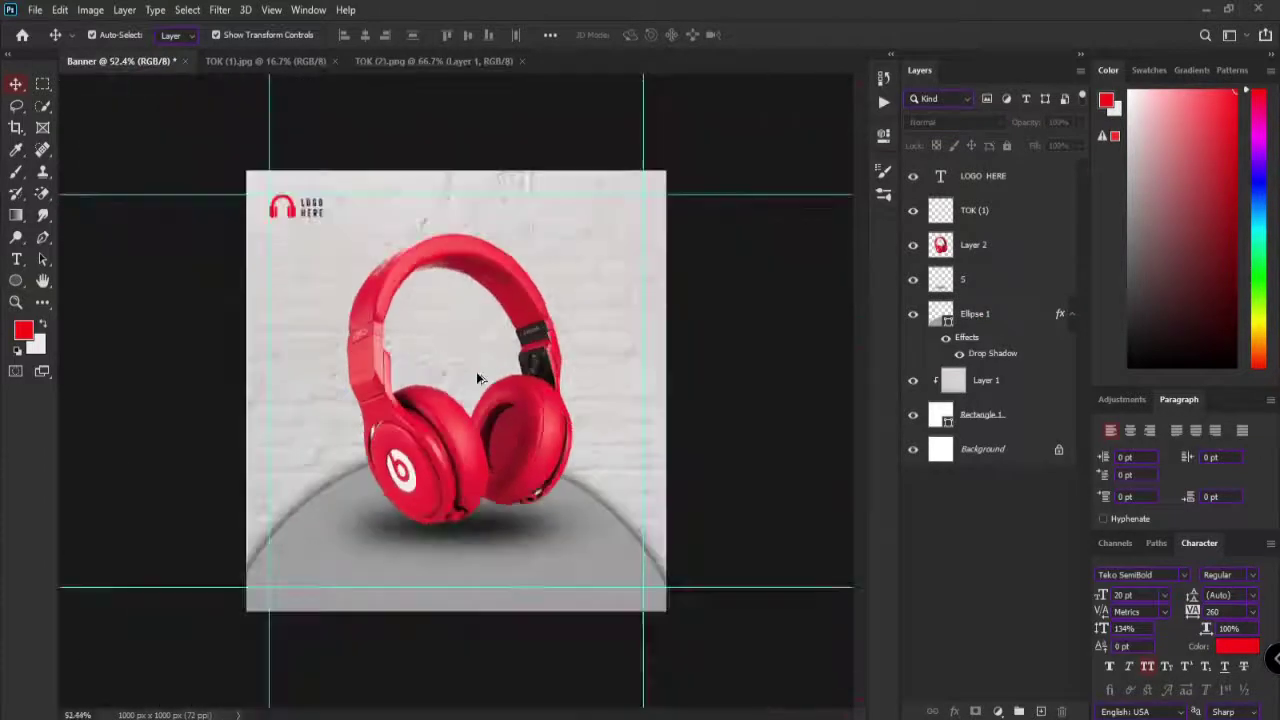
scroll(476, 371, up, 2)
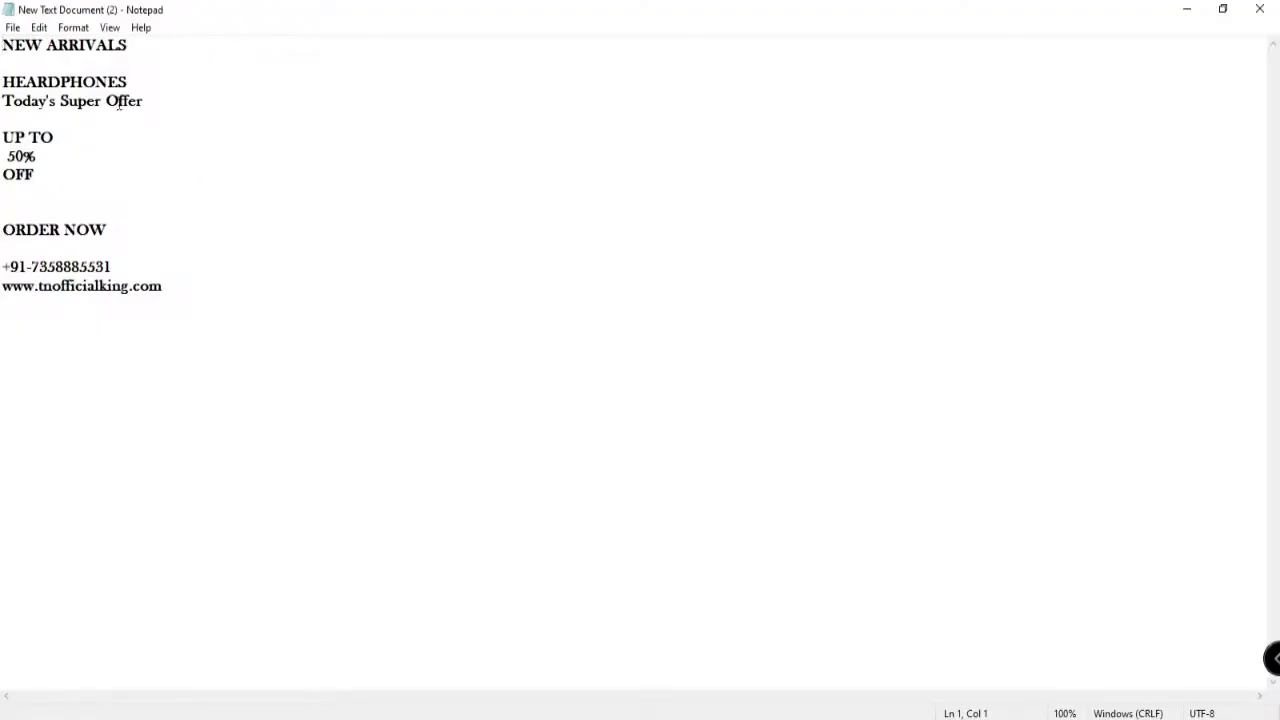
drag(138, 46, 1, 46)
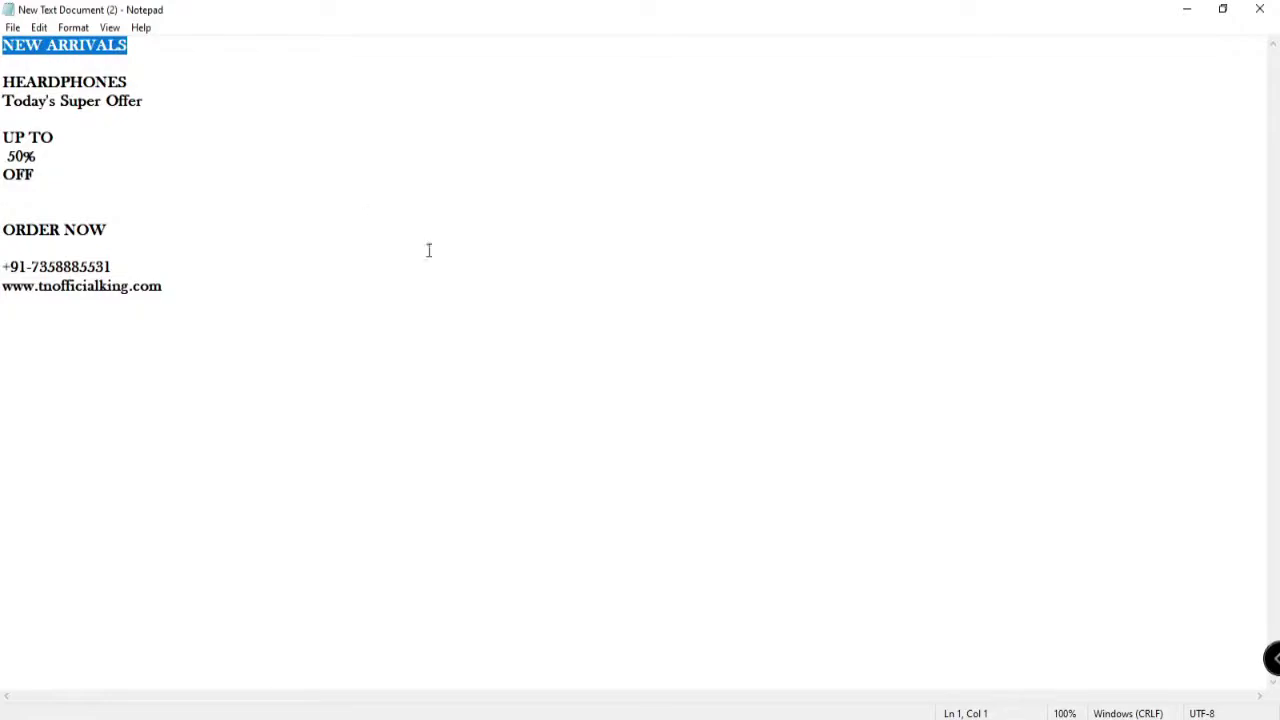
key(alt+Tab)
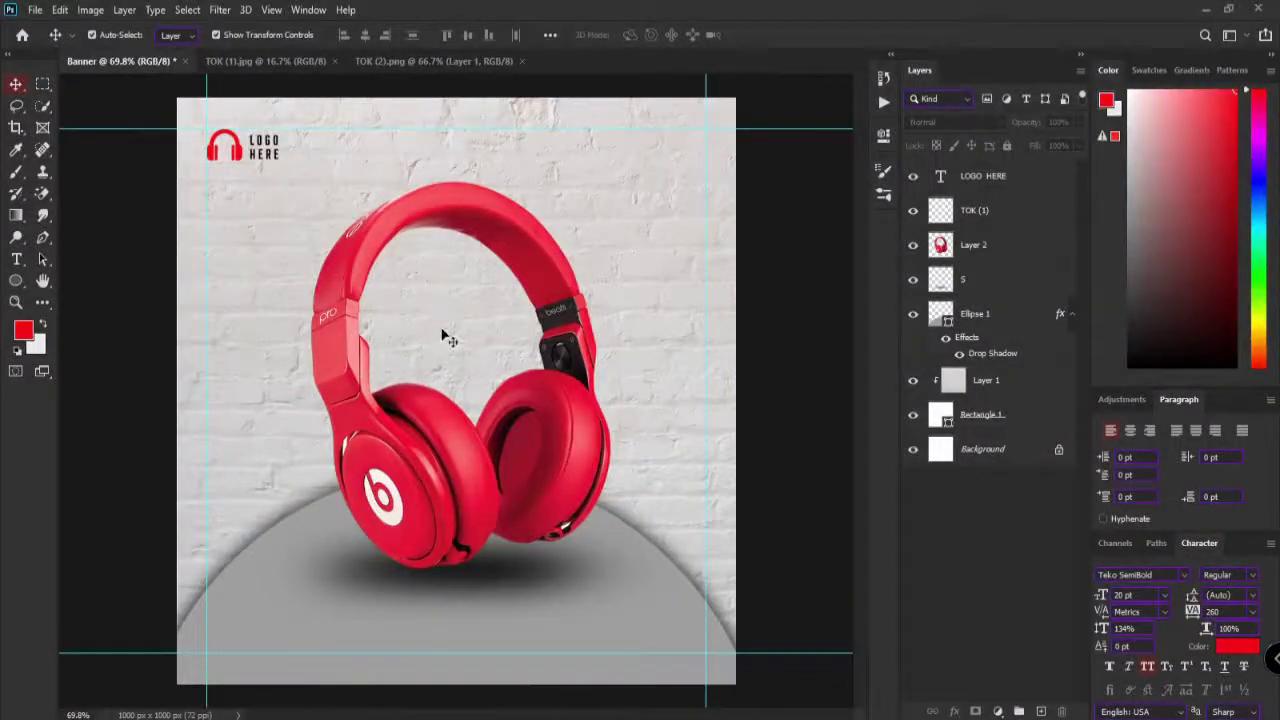
Paste NEW ARRIVALS as a 100 pt heading on the banner
key(t)
click(418, 245)
key(ctrl+v)
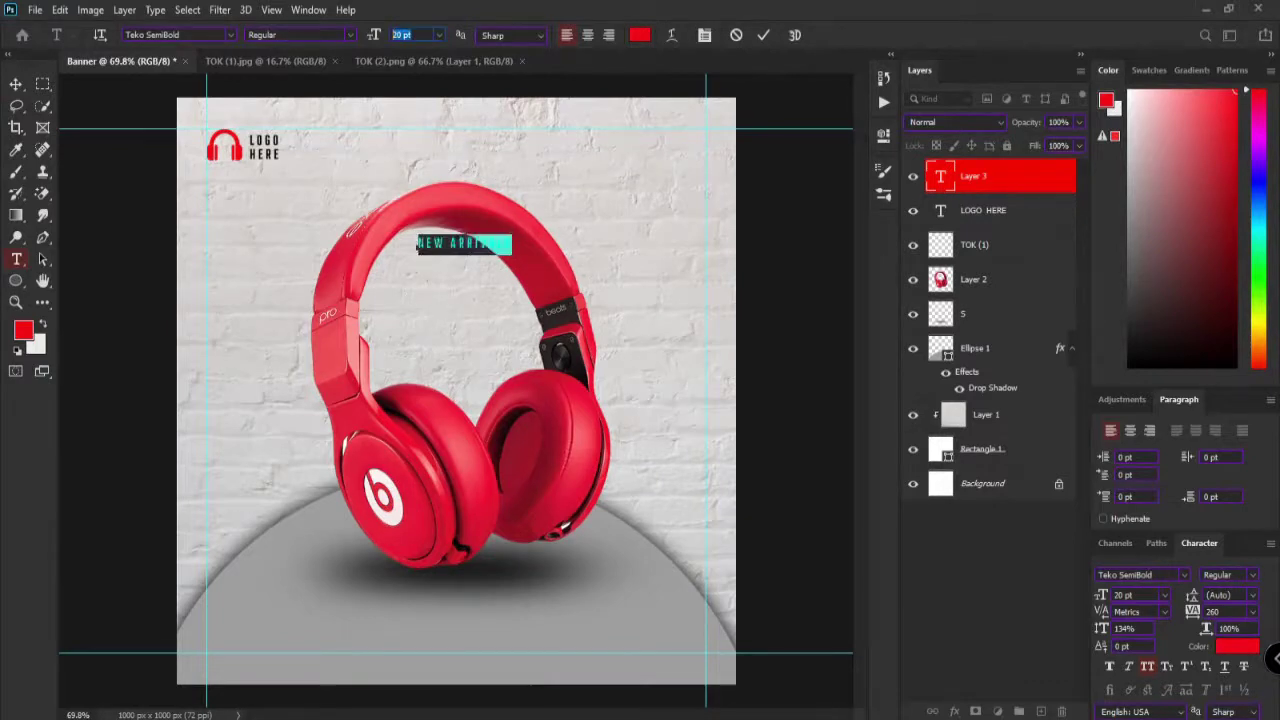
key(Return)
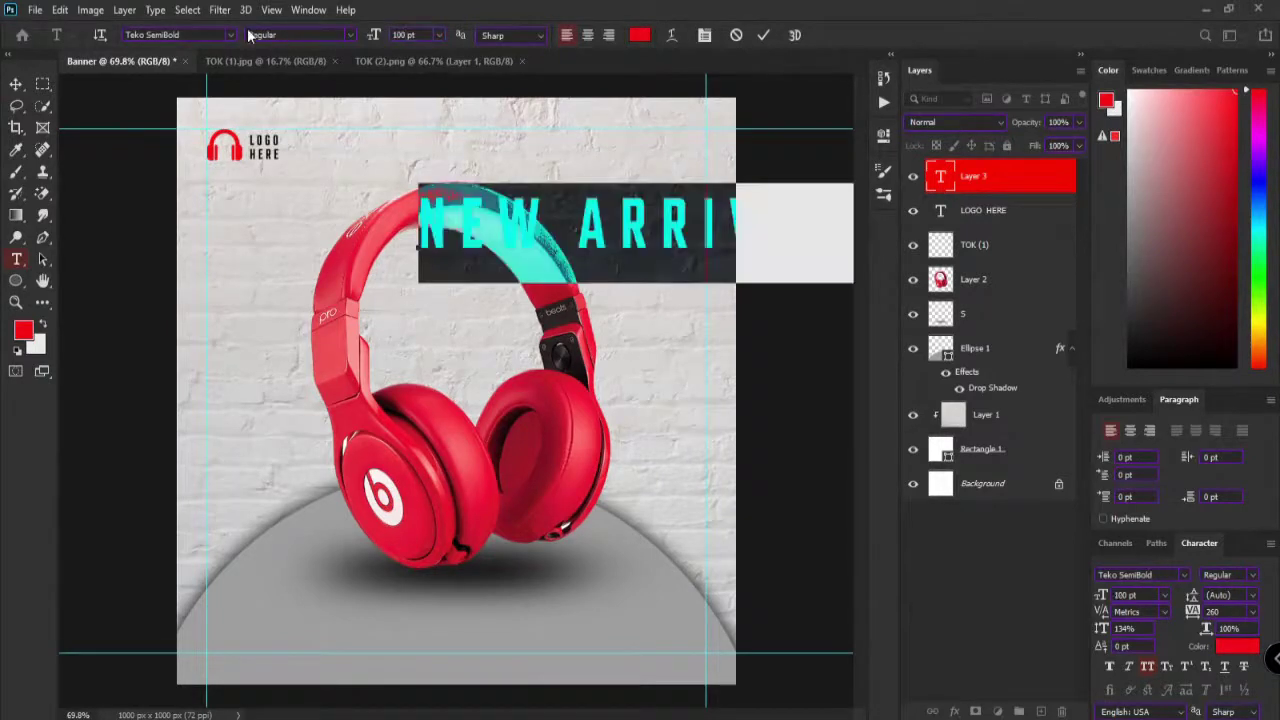
key(v)
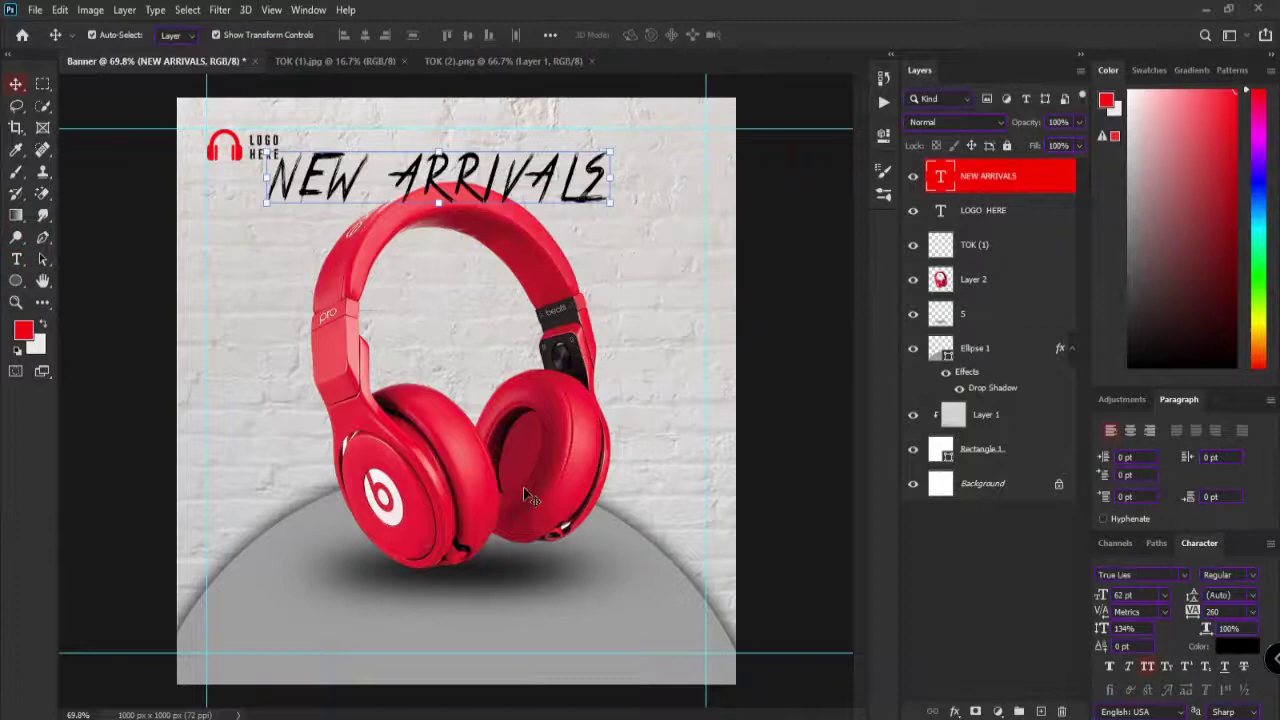
Shrink the headphones and move them lower on the banner
click(575, 277)
mouse_move(567, 241)
mouse_down()
mouse_move(586, 214)
mouse_move(600, 270)
mouse_up()
click(470, 620)
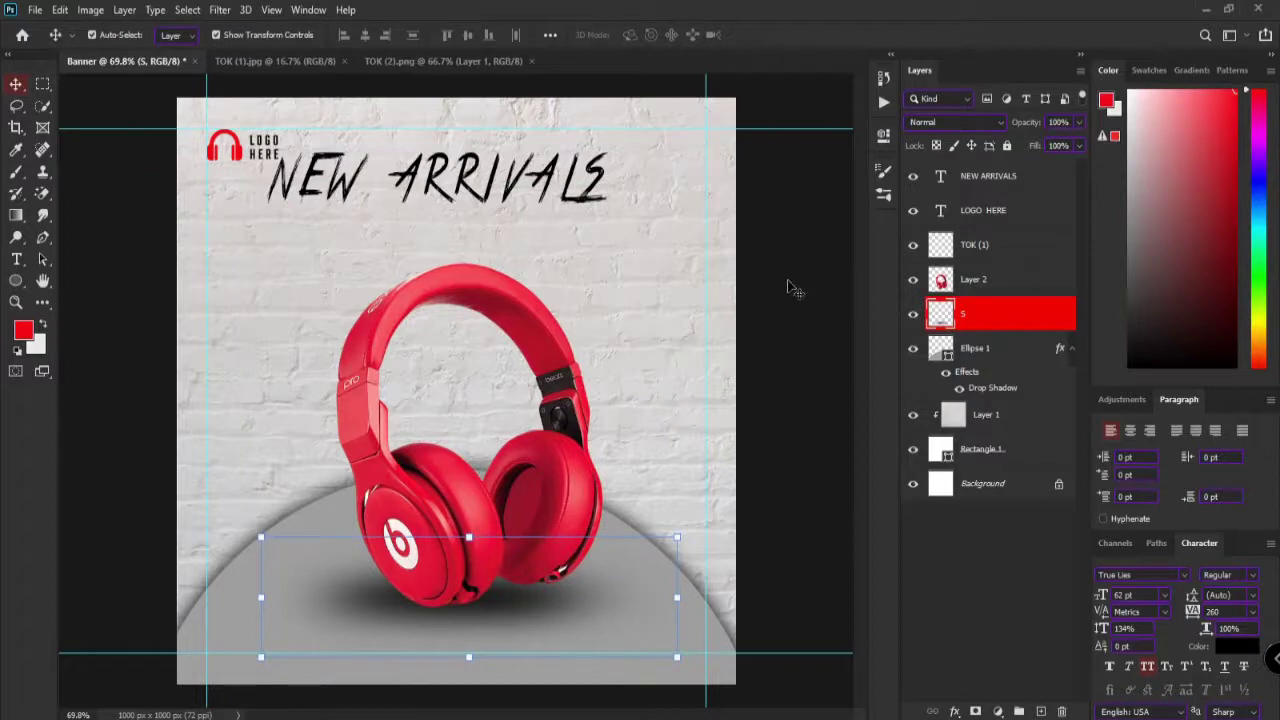
click(834, 277)
scroll(400, 190, up, 3)
Nudge NEW ARRIVALS right and select the Today's Super Offer line in Notepad
drag(403, 178, 588, 176)
scroll(551, 234, down, 3)
scroll(551, 234, up, 2)
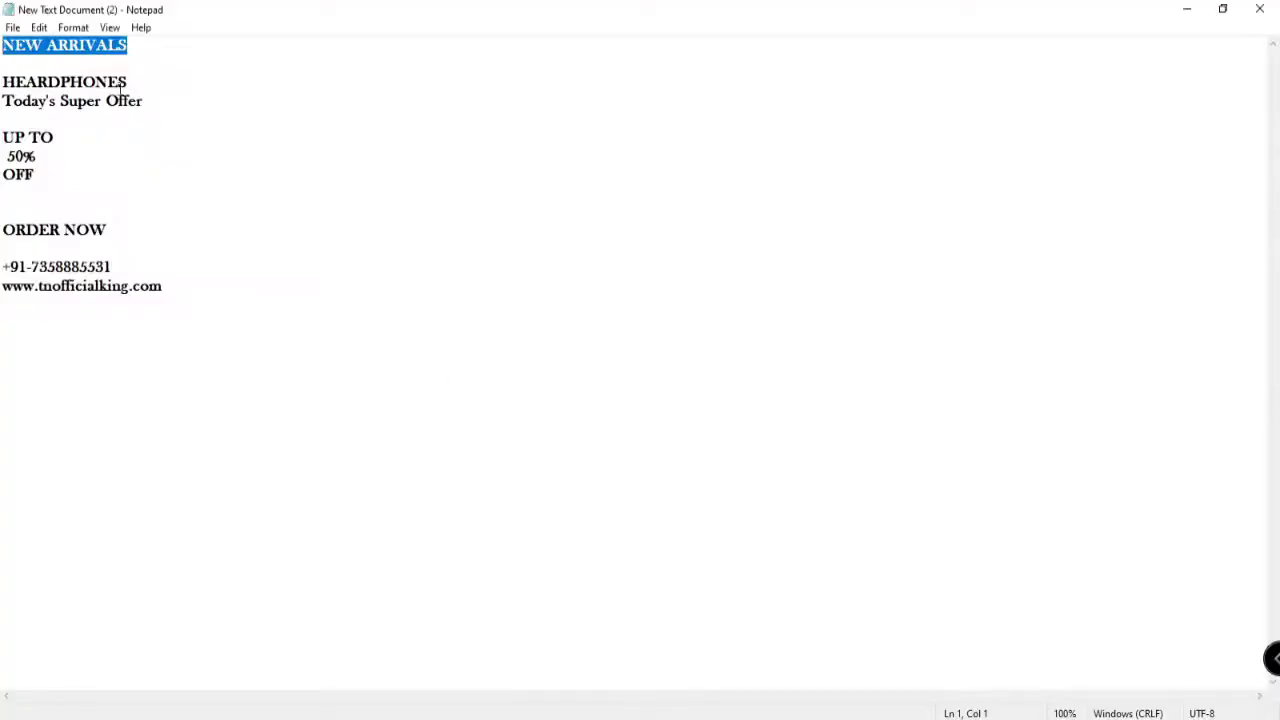
drag(126, 88, 2, 66)
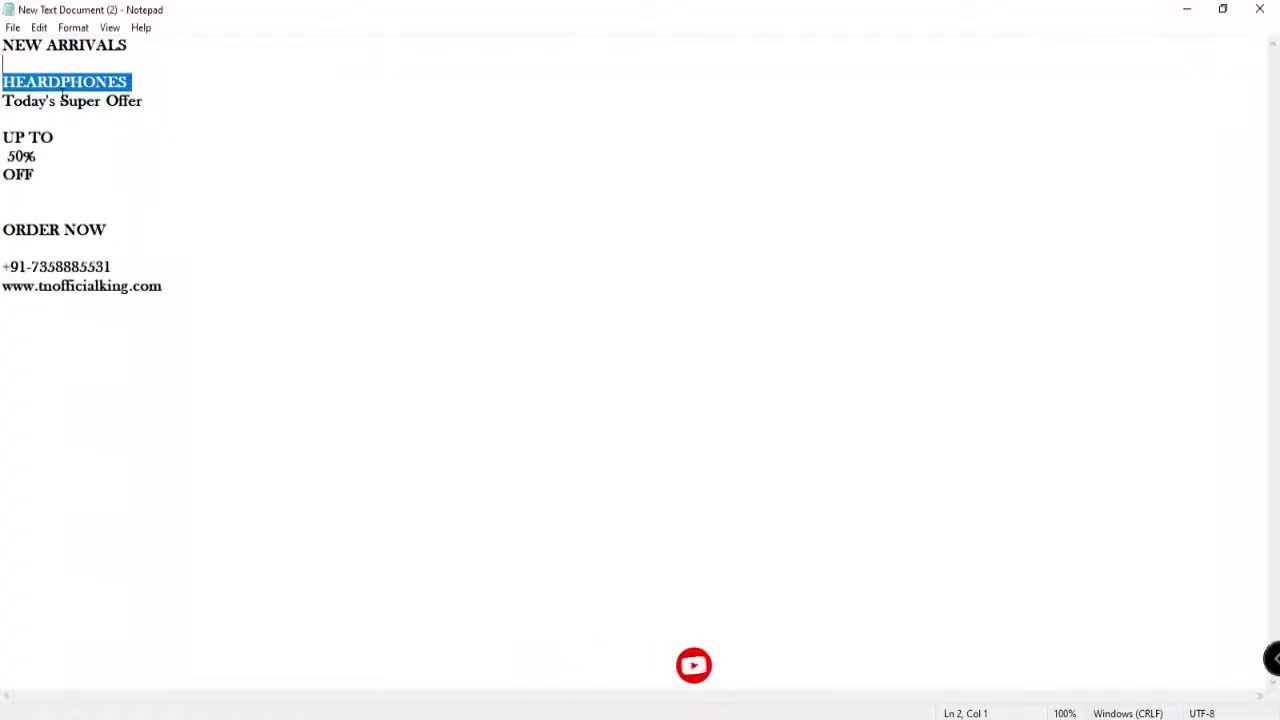
drag(147, 101, 3, 106)
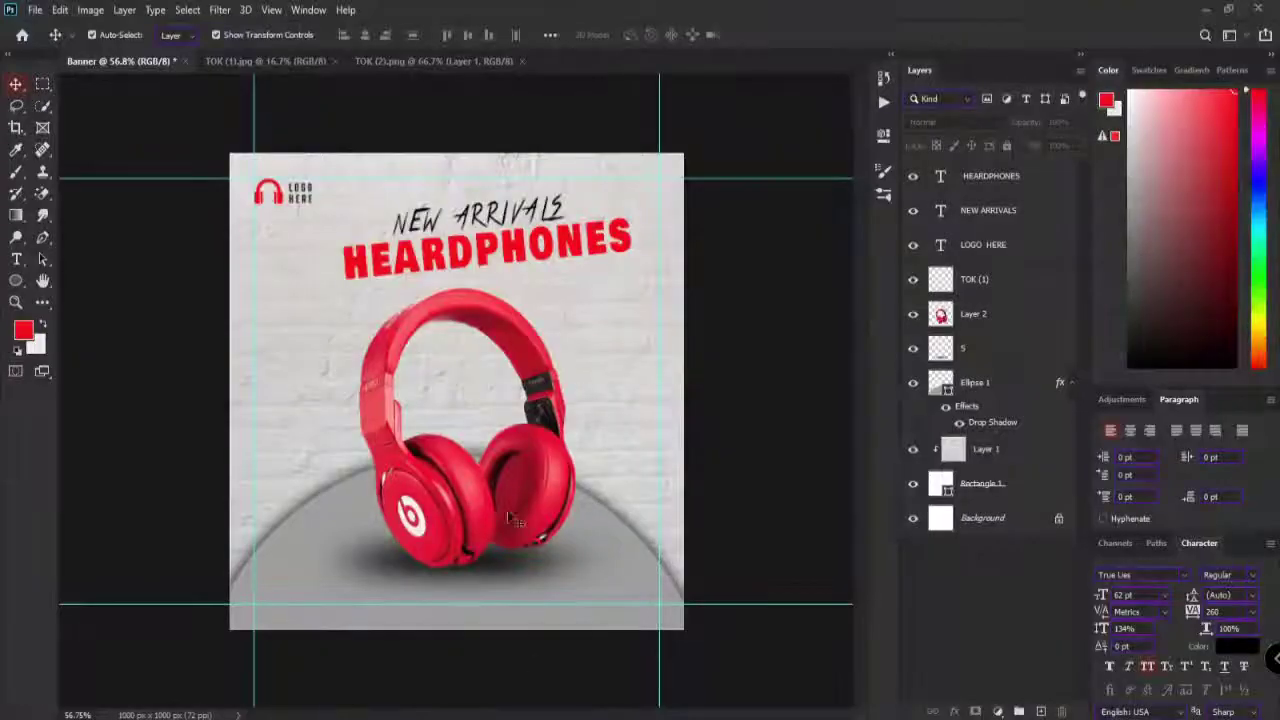
Paste the Today's Super Offer text as a new line below HEARDPHONES
key(t)
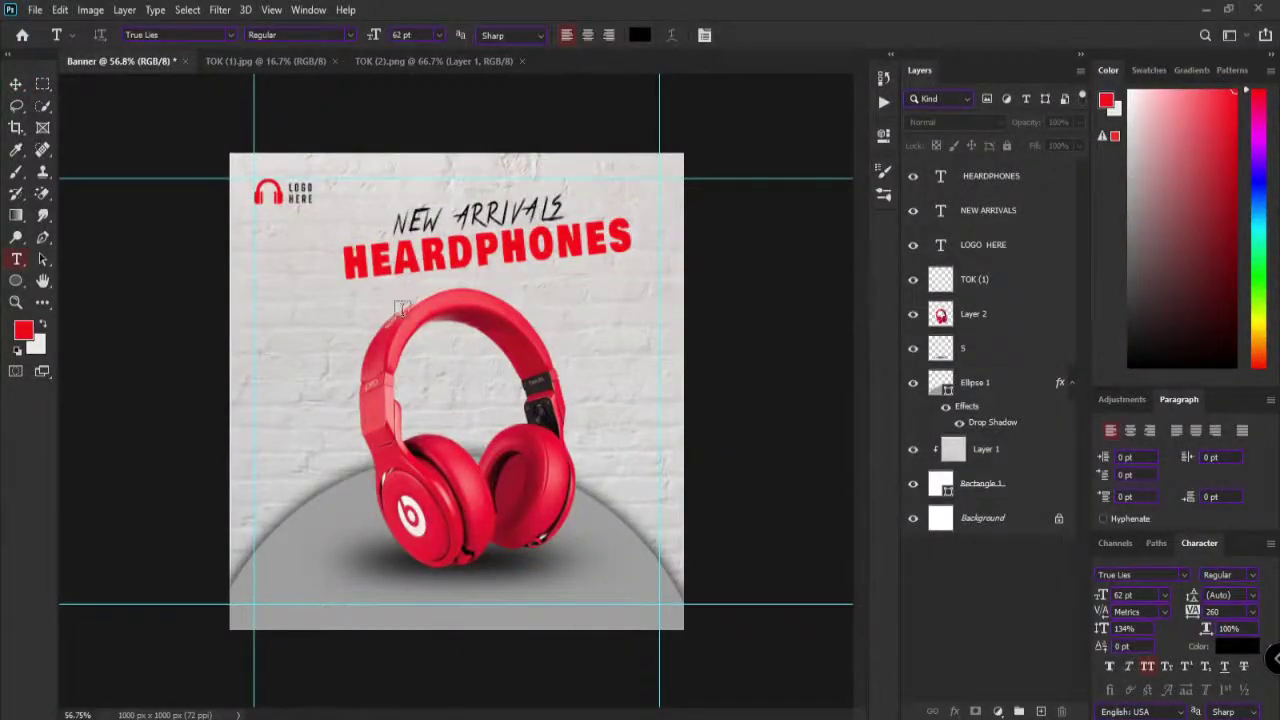
click(400, 308)
key(ctrl+v)
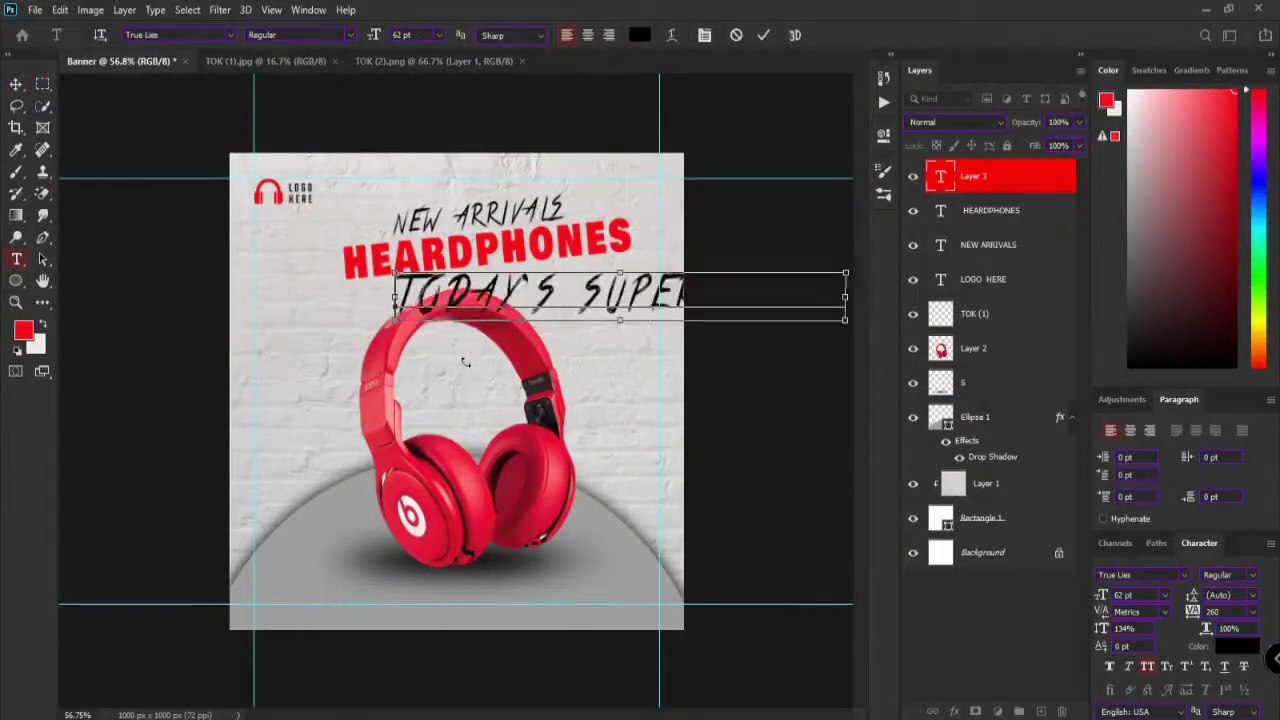
key(ctrl+a)
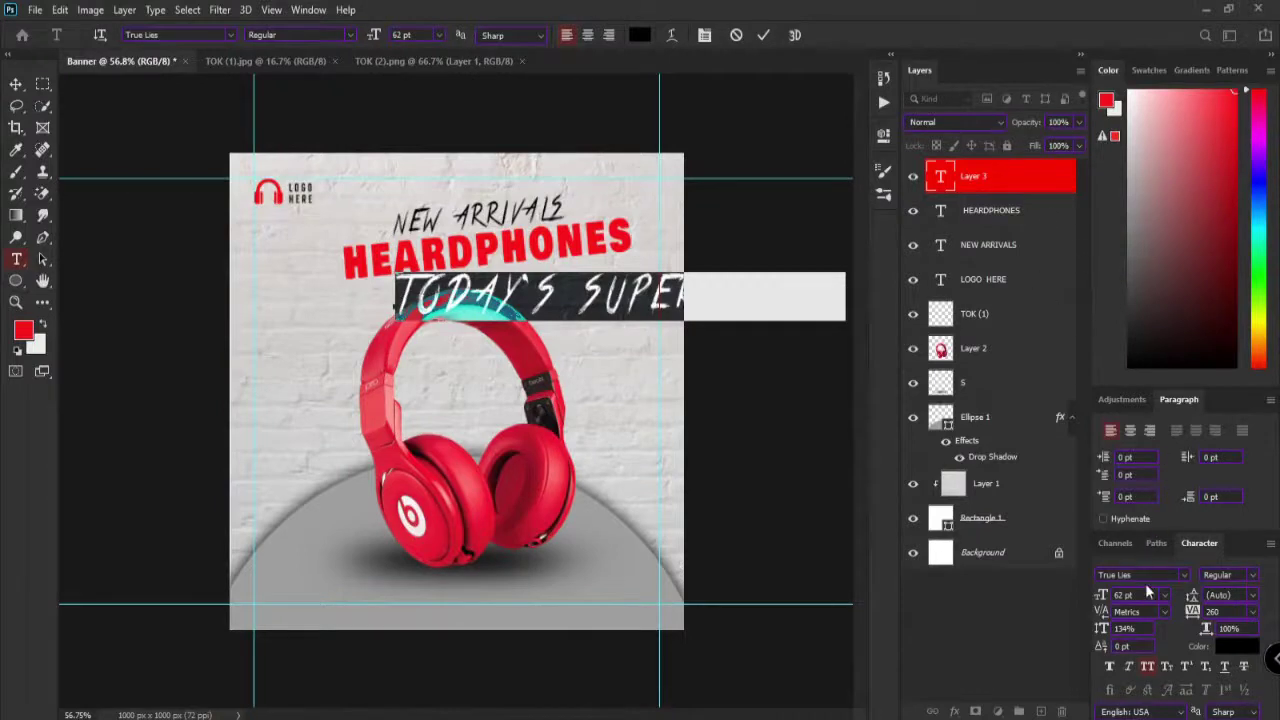
Set the offer line in Biting My Nails and straighten its rotation
click(1184, 576)
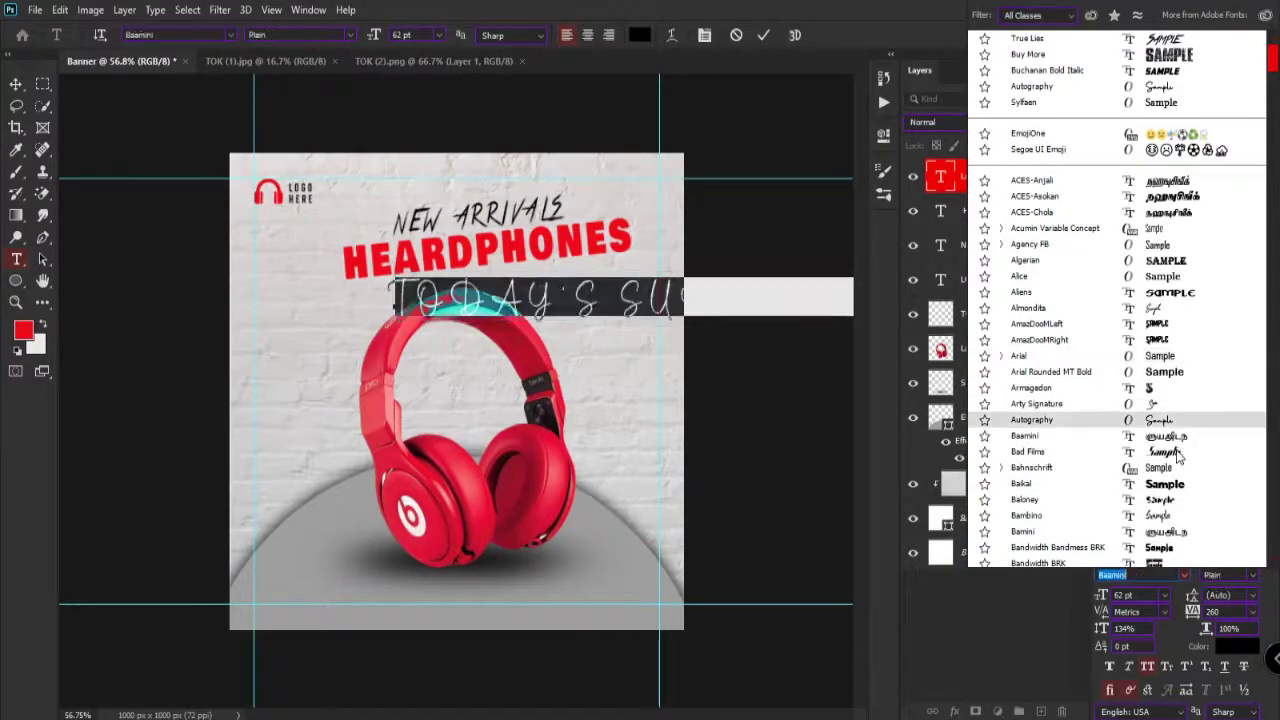
scroll(1172, 457, down, 2)
scroll(1172, 457, down, 2)
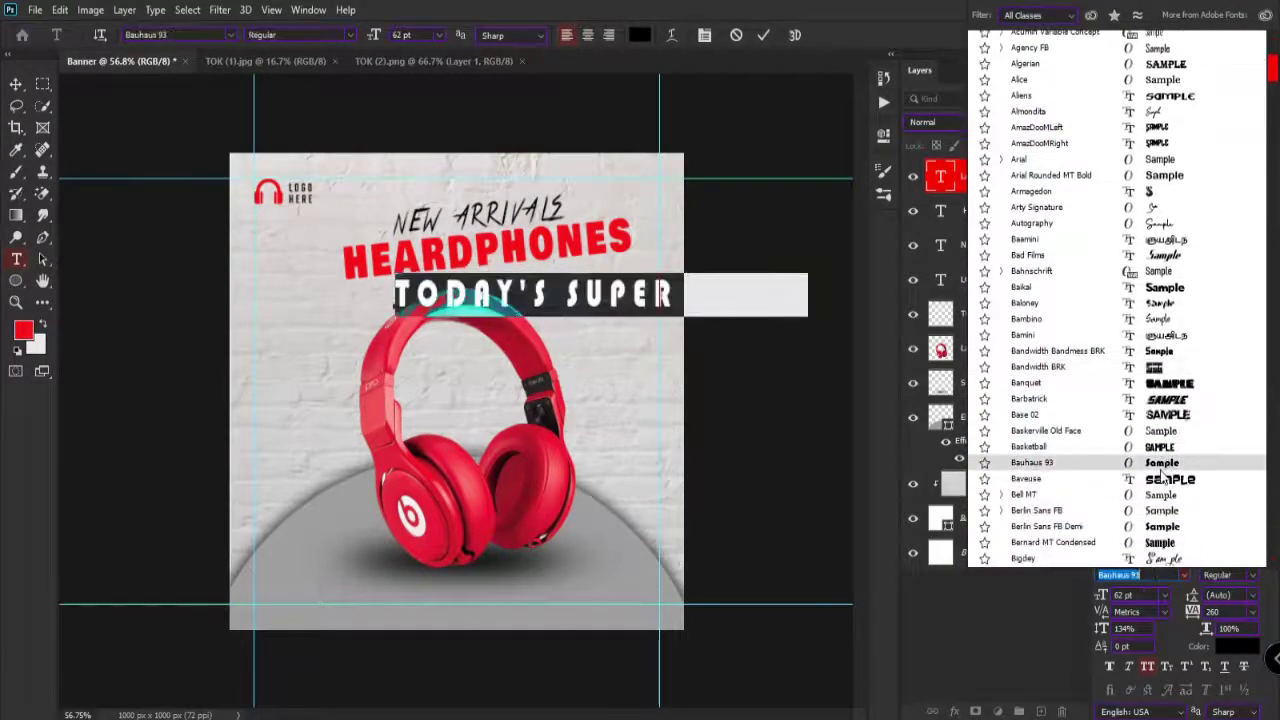
scroll(1162, 470, down, 1)
scroll(1162, 470, down, 1)
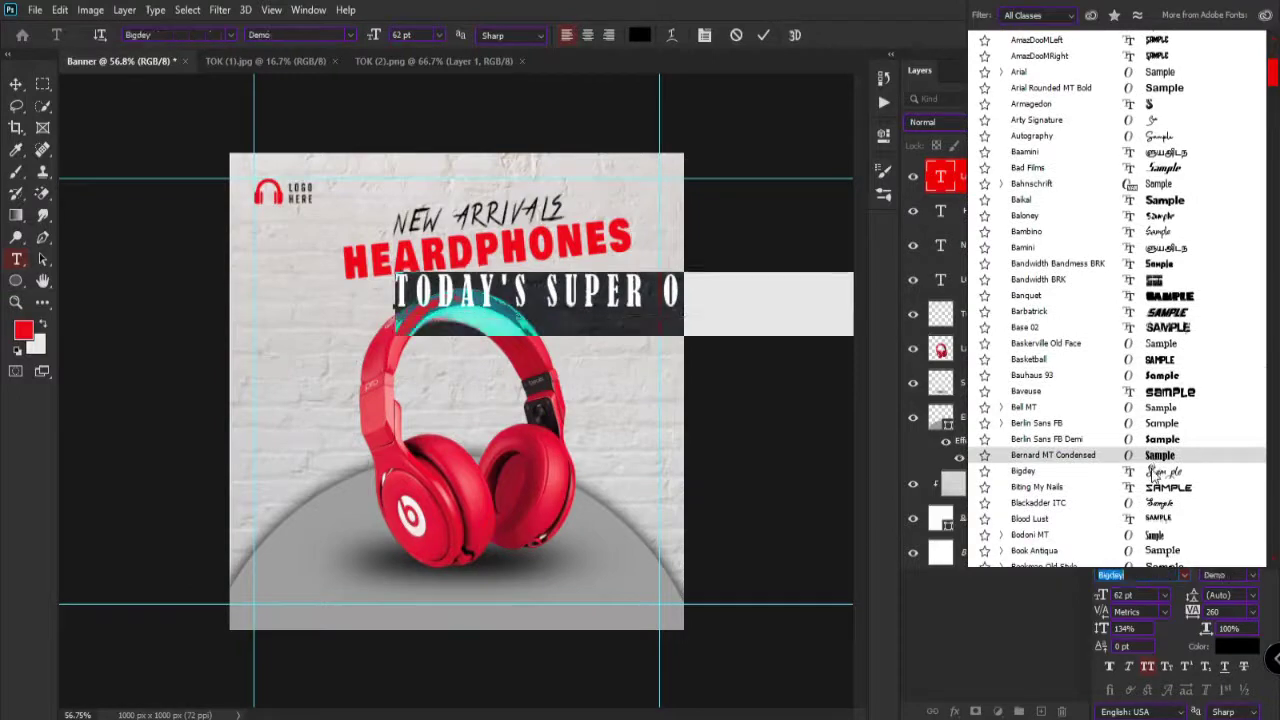
scroll(1157, 482, down, 2)
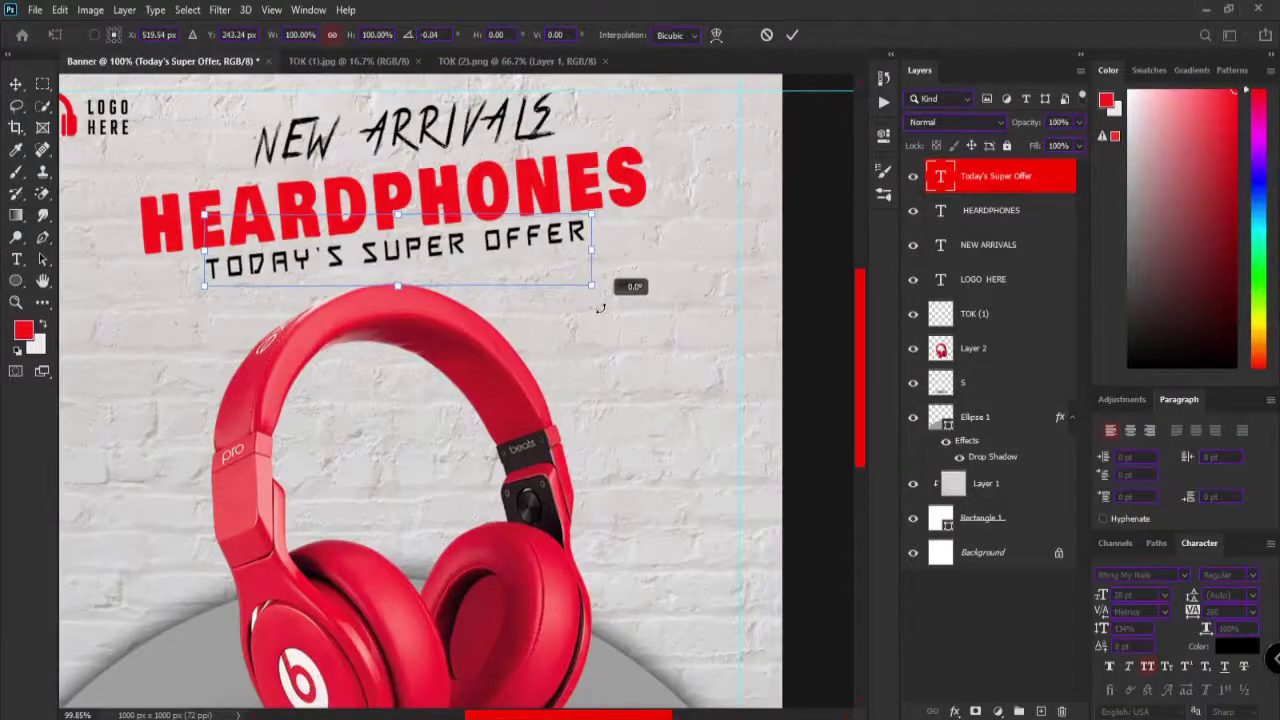
drag(599, 312, 600, 308)
click(794, 36)
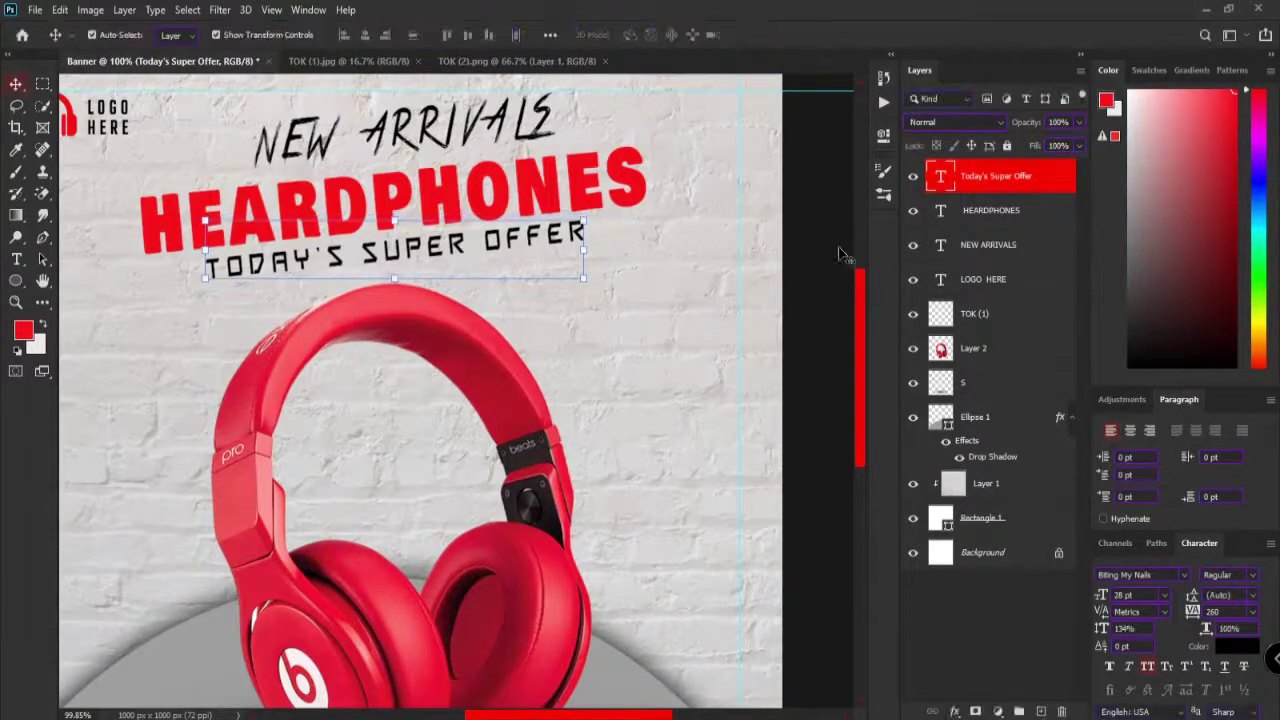
Shift the NEW ARRIVALS heading slightly up and left, then clear the layer selection
scroll(578, 316, down, 5)
scroll(578, 316, up, 2)
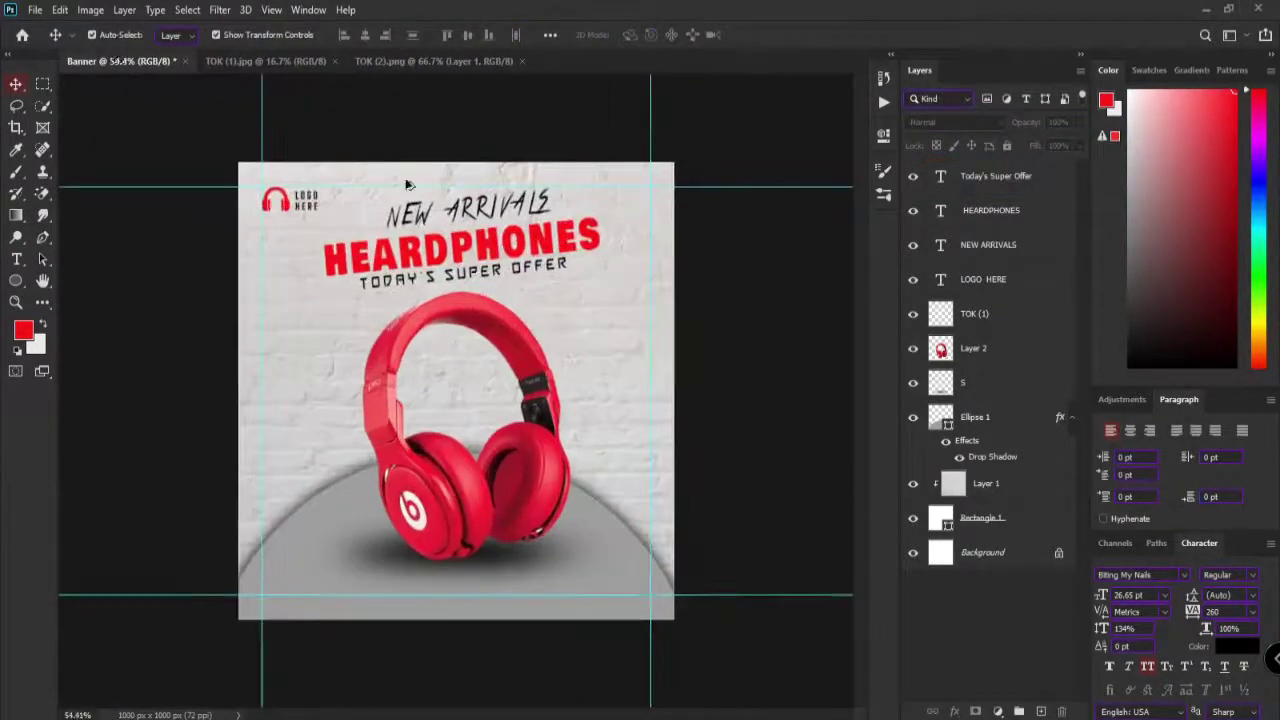
scroll(540, 200, up, 3)
drag(515, 143, 510, 140)
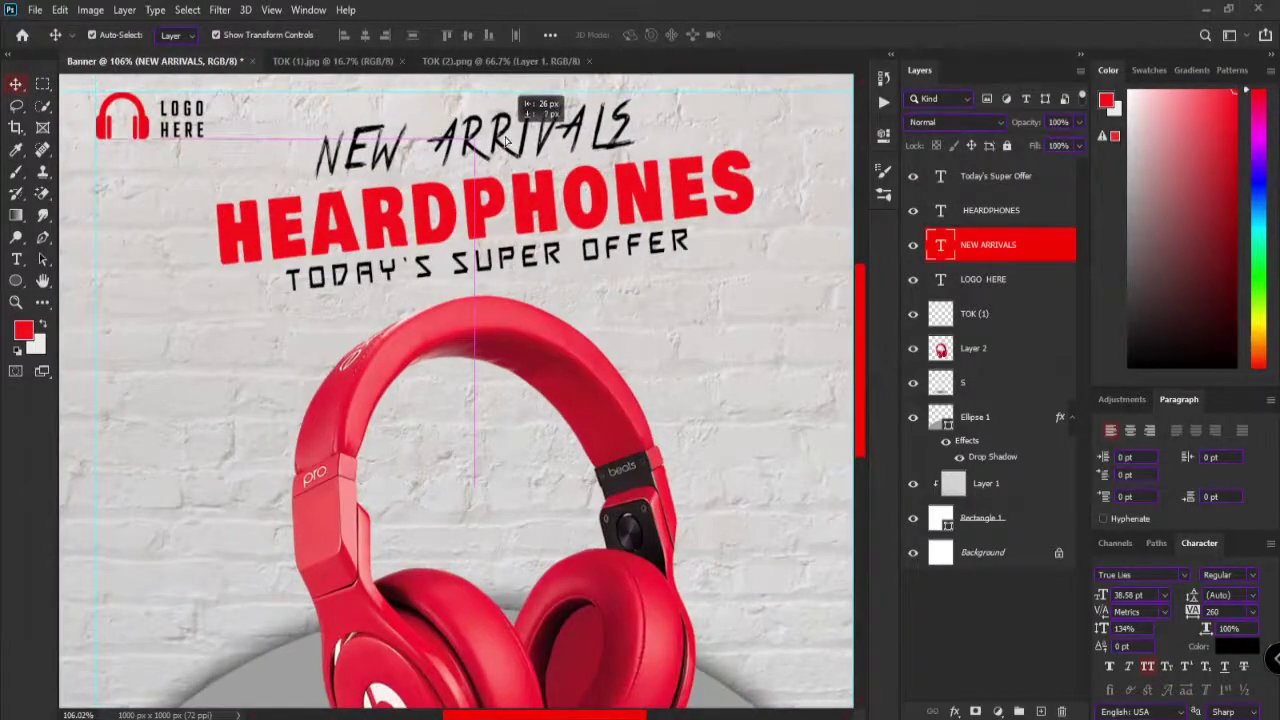
scroll(594, 266, down, 2)
click(605, 279)
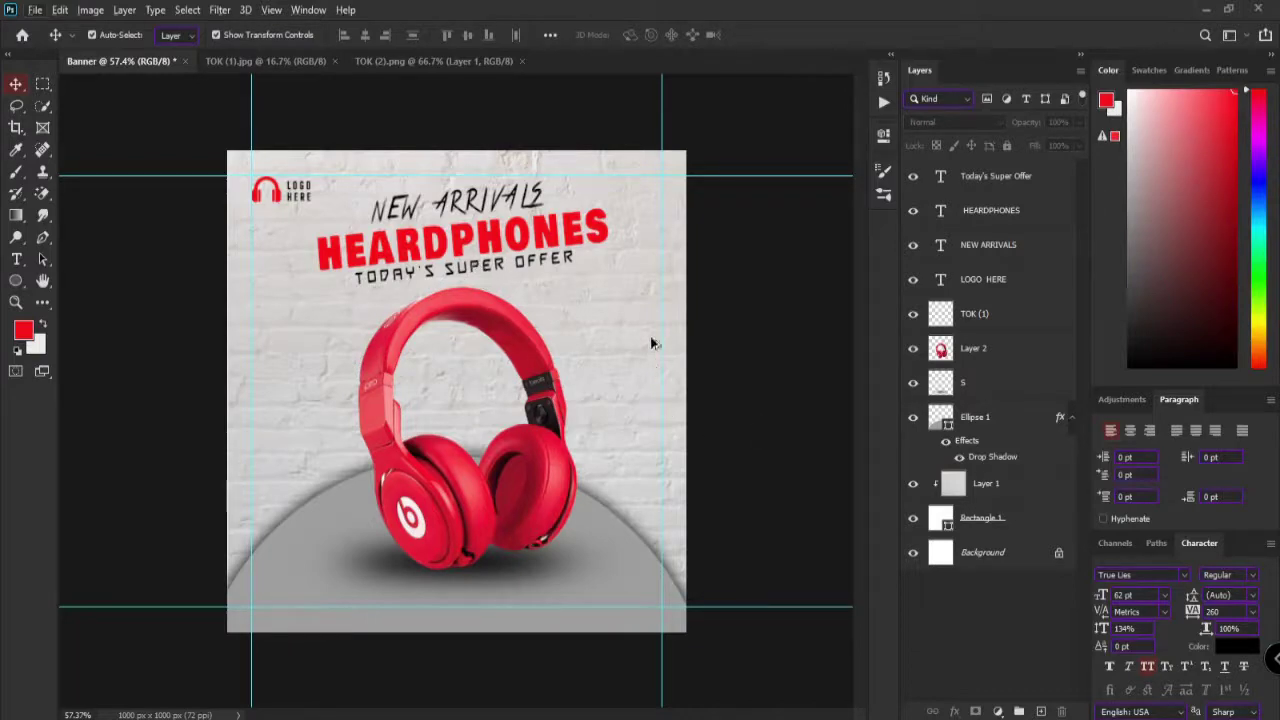
scroll(650, 336, up, 2)
Add a new layer above Today's Super Offer and draw a closed speech-bubble path with the Pen tool
click(993, 180)
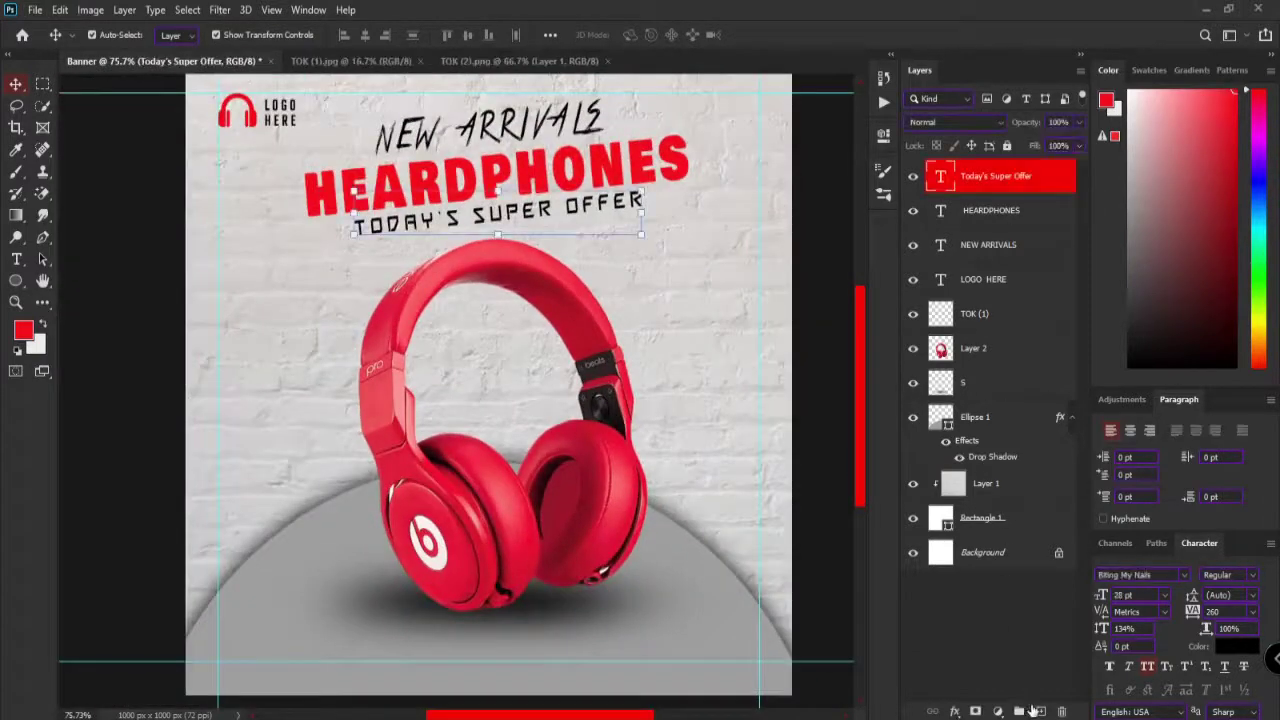
click(1041, 711)
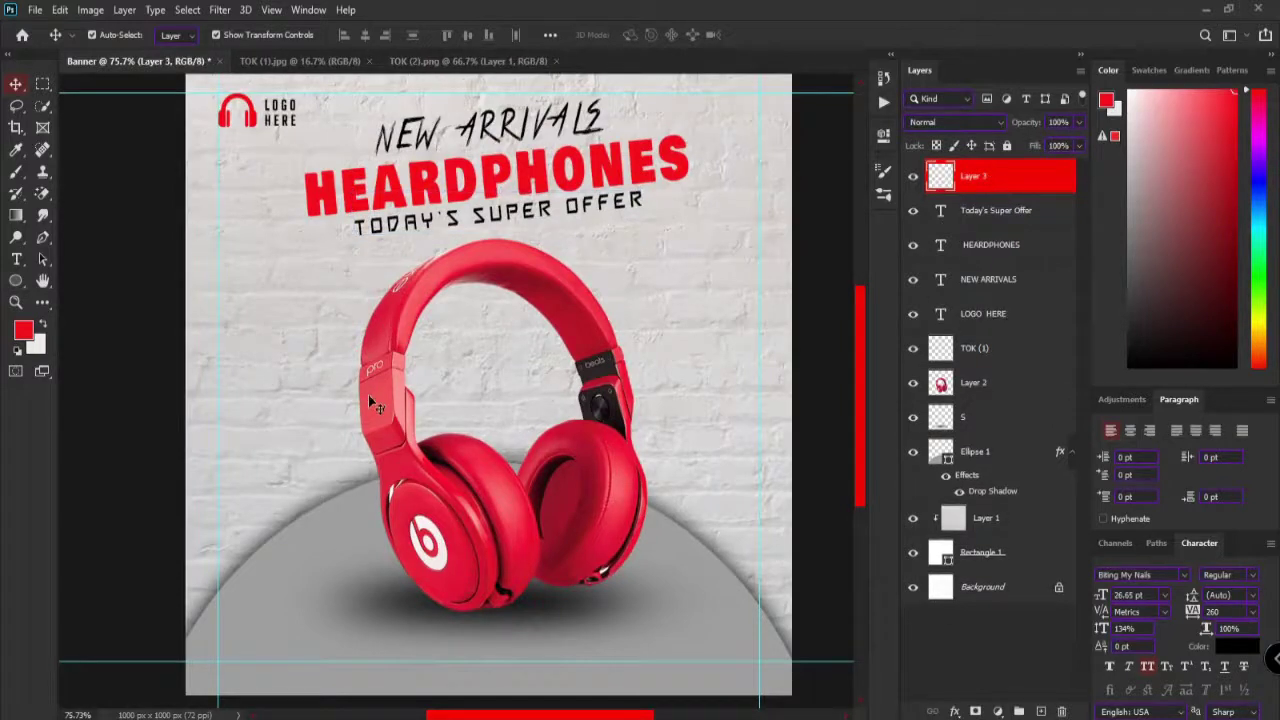
key(p)
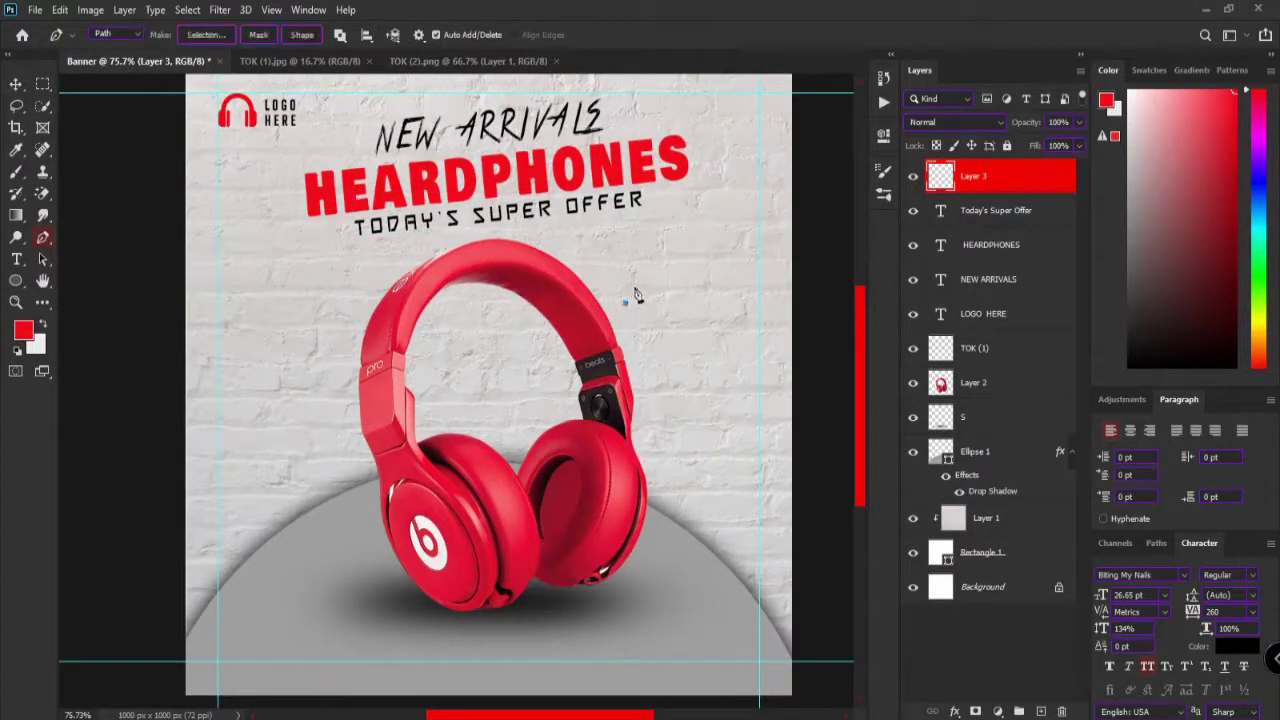
drag(643, 286, 646, 254)
drag(634, 243, 655, 228)
drag(667, 229, 712, 262)
drag(651, 291, 630, 294)
ctrl+click(641, 261)
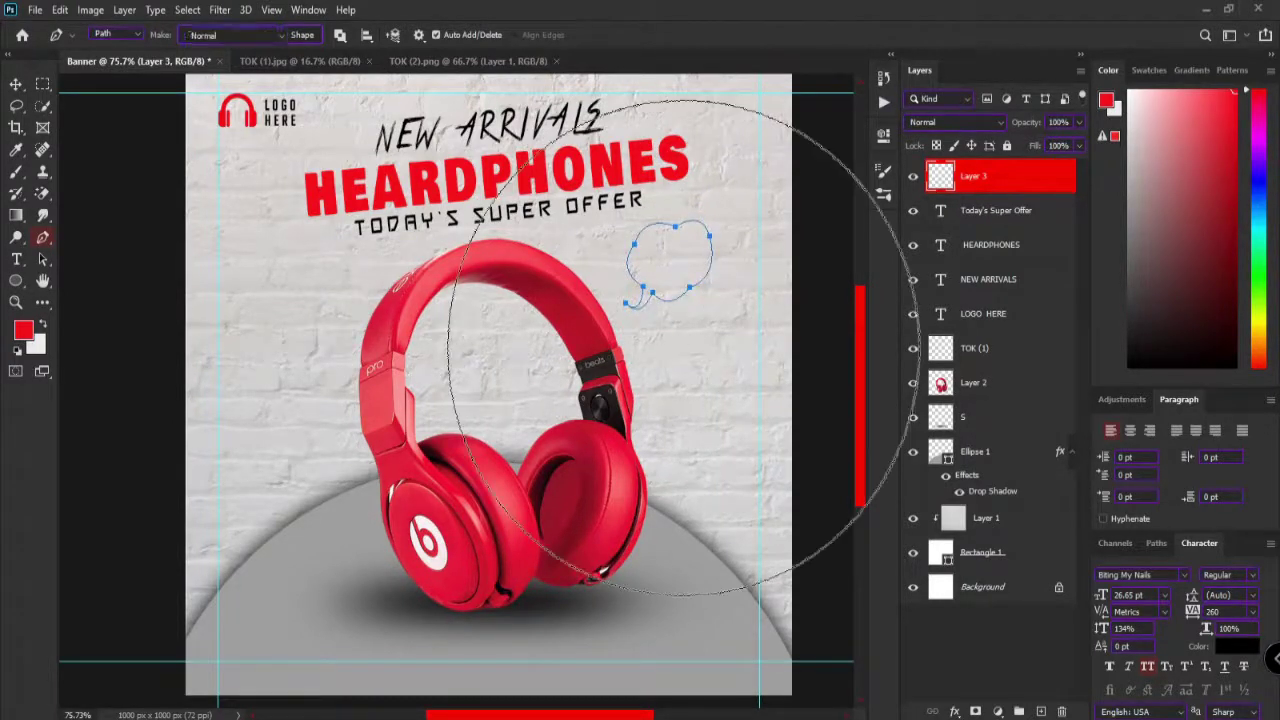
Set up a 3 px Hard Round brush with black as the painting colour
key(b)
right_click(688, 358)
click(762, 460)
drag(787, 323, 770, 327)
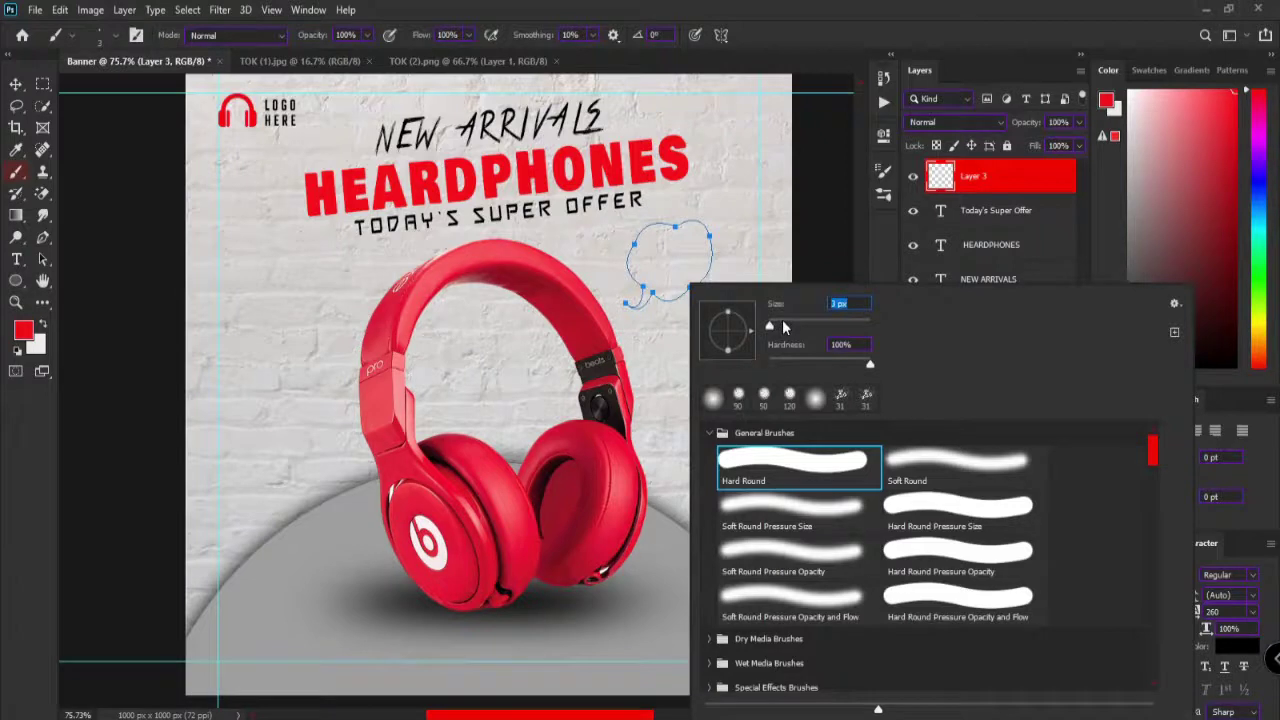
key(Return)
key(d)
click(15, 88)
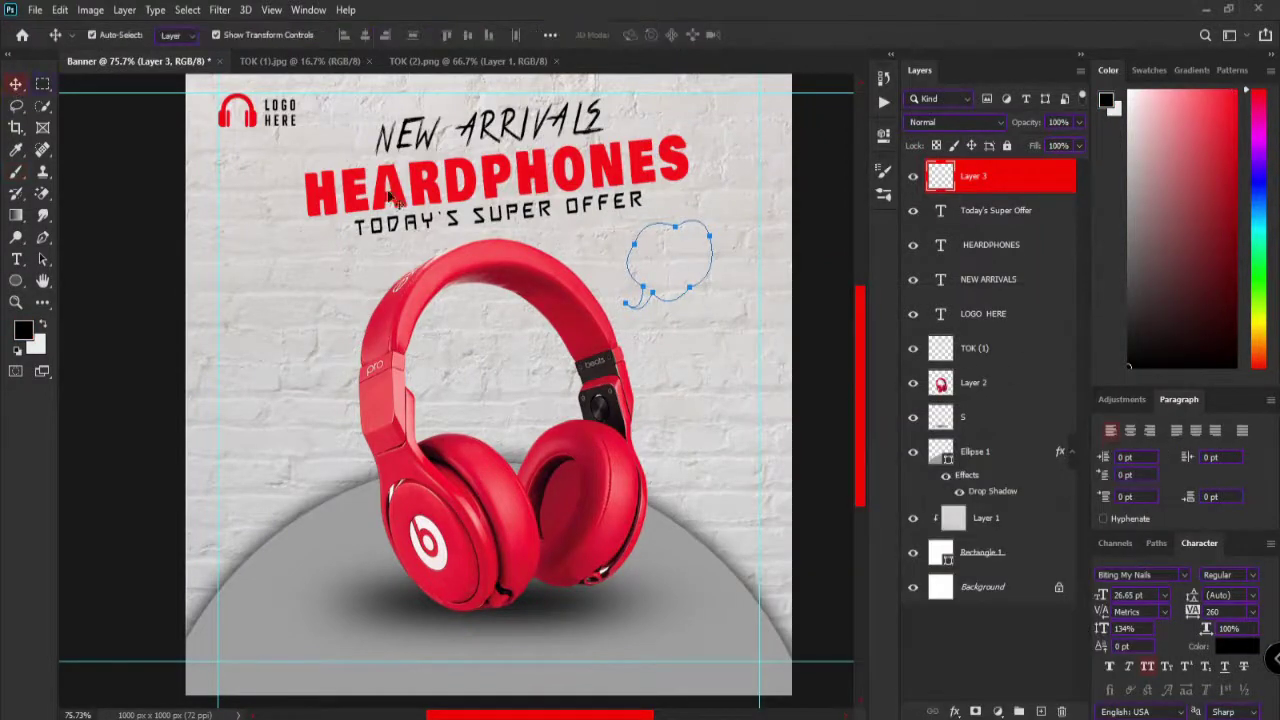
Stroke the speech-bubble path with the brush and hide the path outline
key(p)
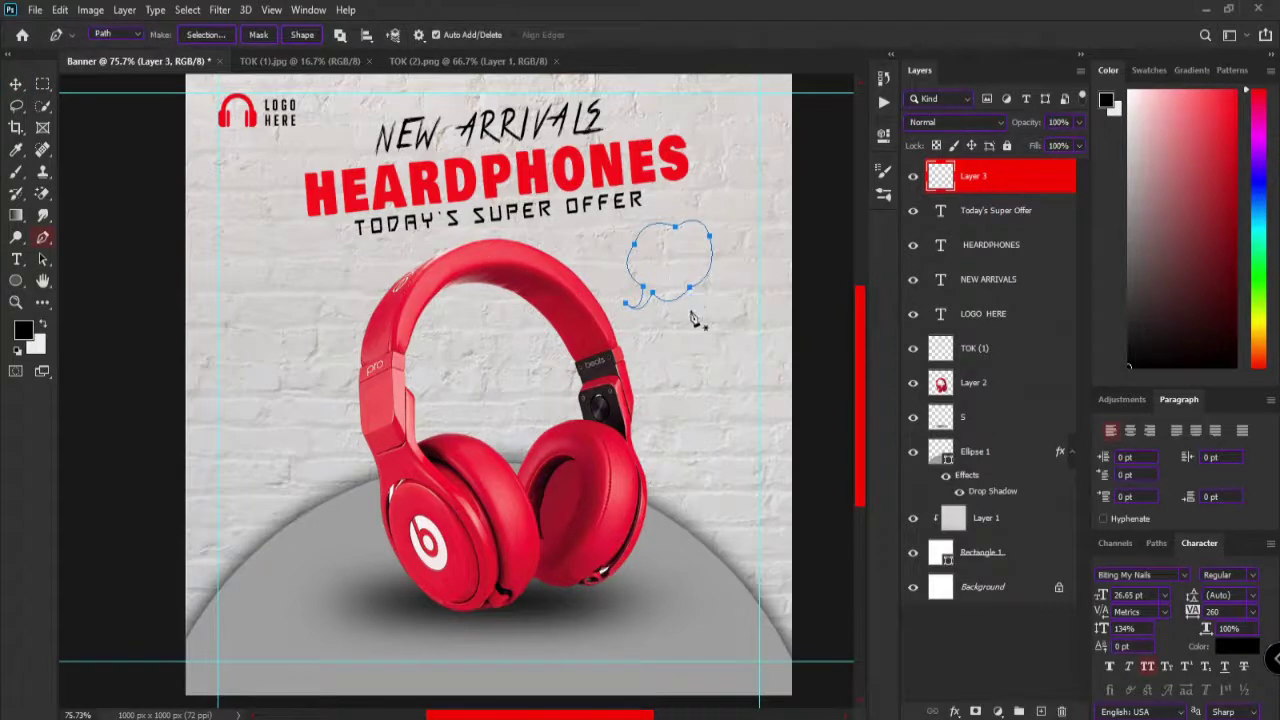
right_click(692, 318)
click(757, 422)
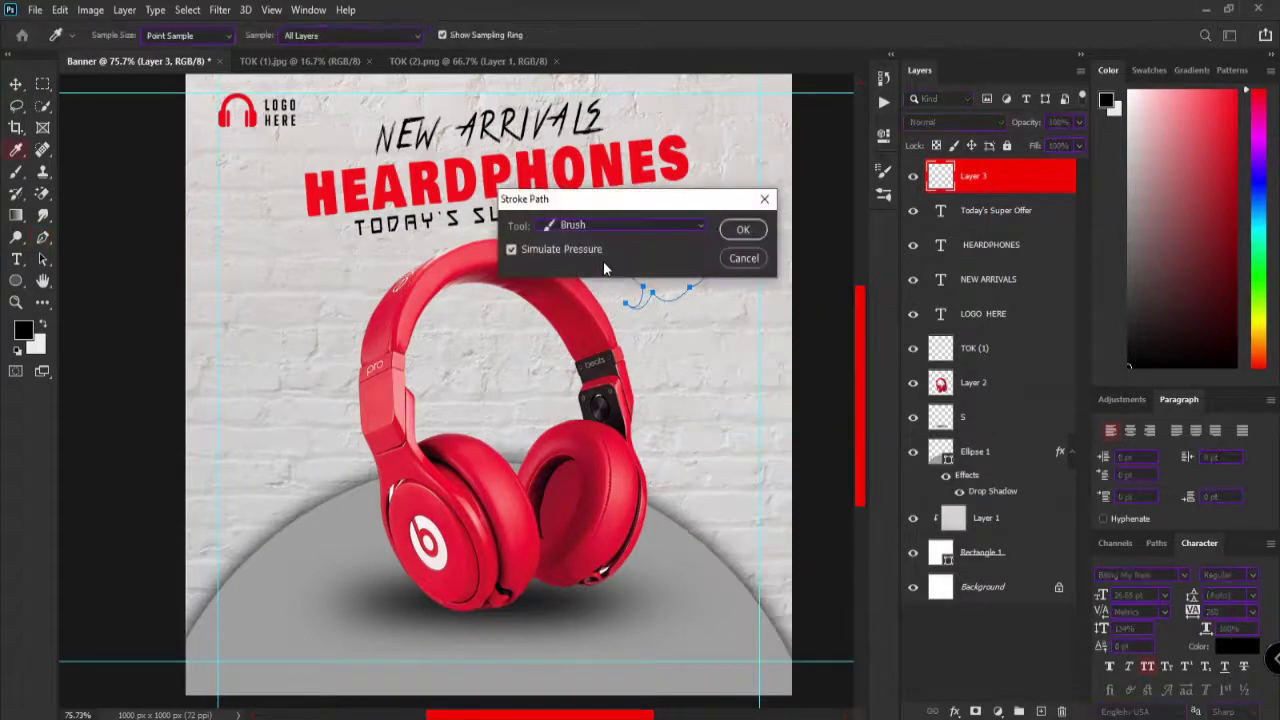
click(741, 231)
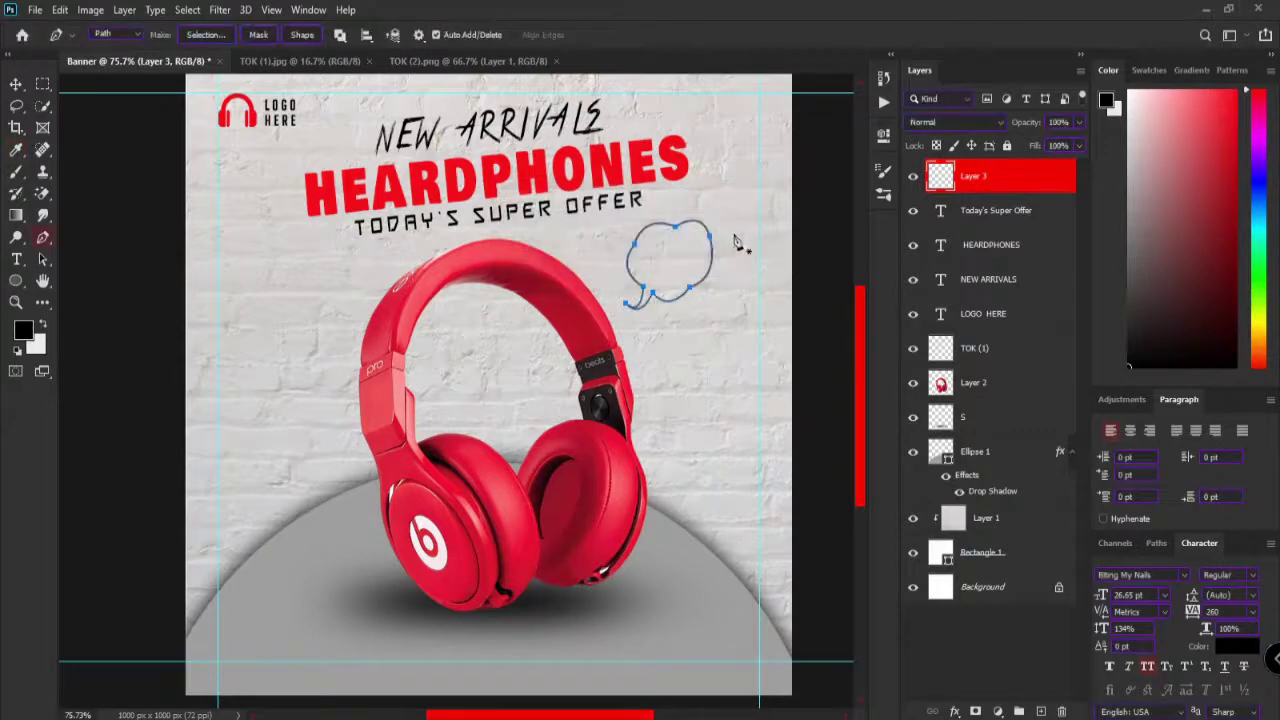
key(Escape)
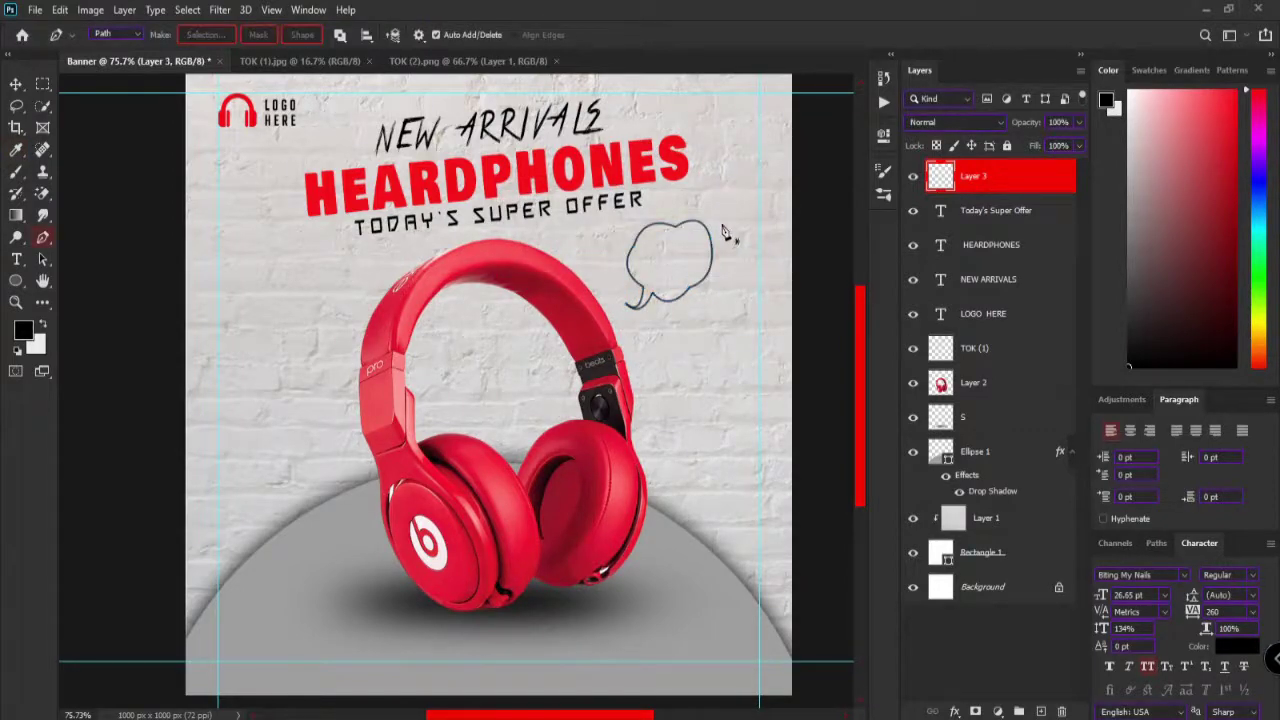
scroll(677, 243, up, 5)
scroll(673, 246, down, 2)
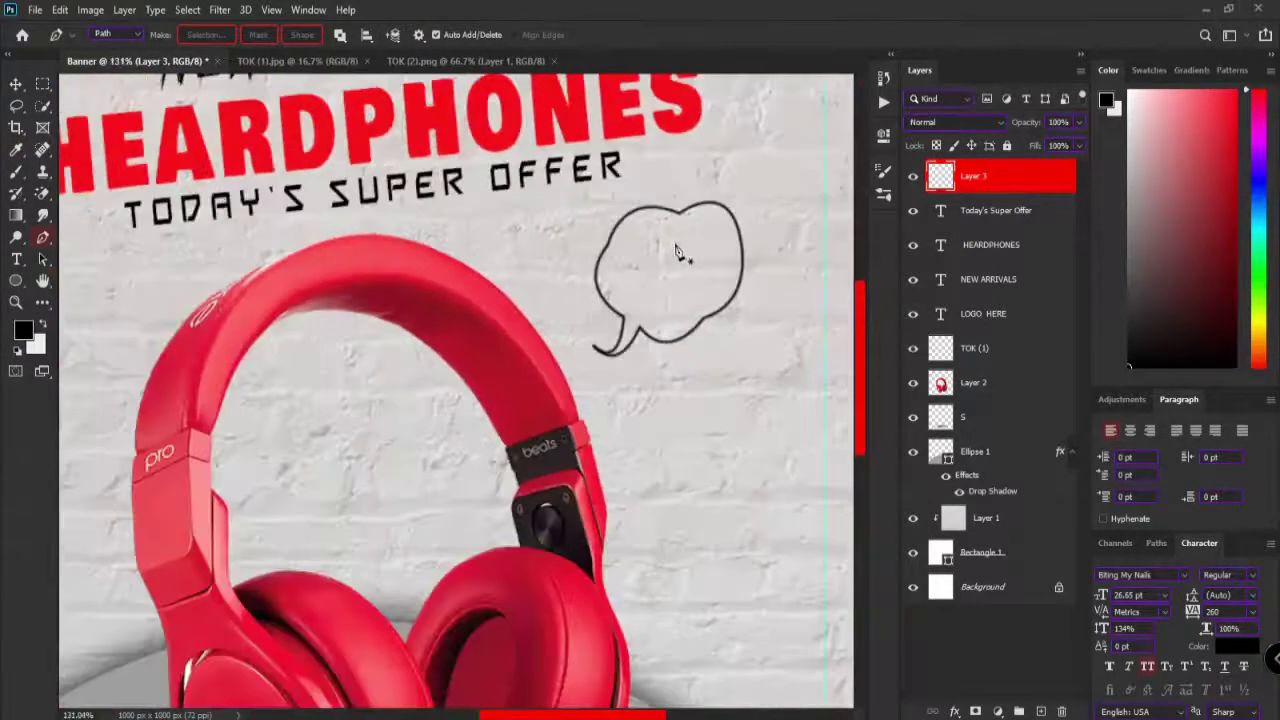
scroll(673, 246, down, 3)
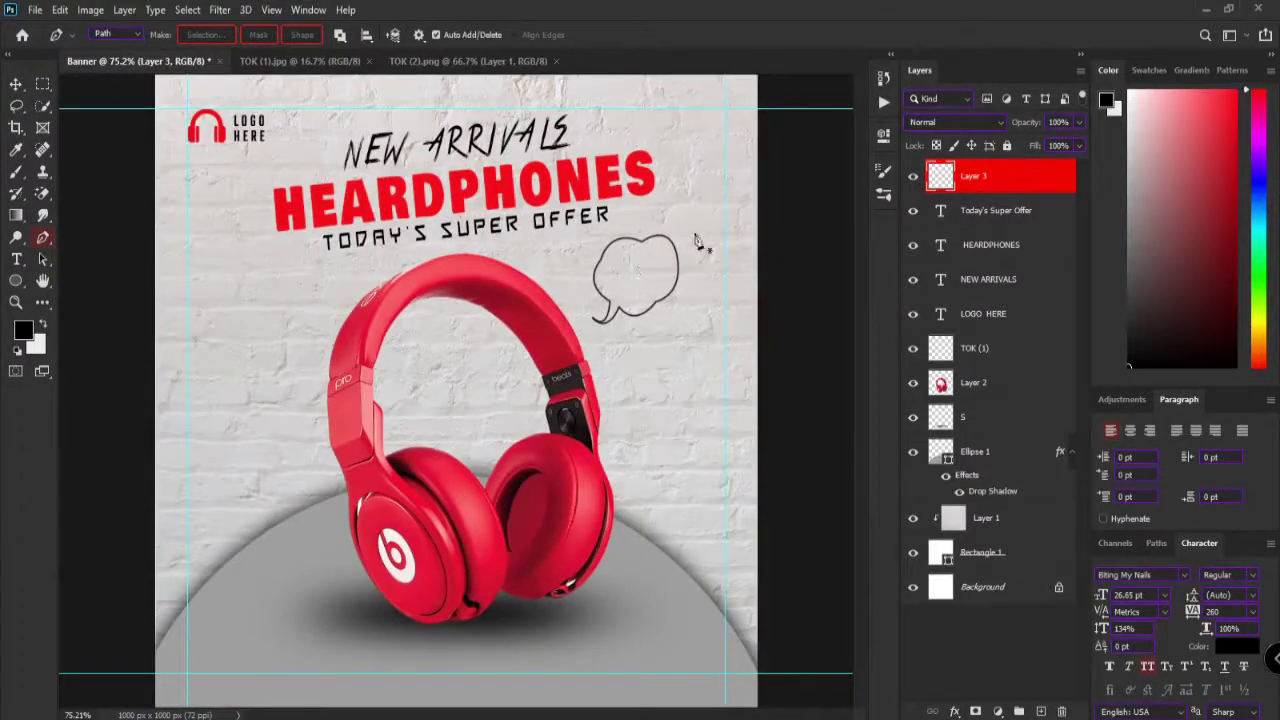
Duplicate the bubble layer and merge the copies into one darker outline layer
key(ctrl+j)
key(ctrl+j)
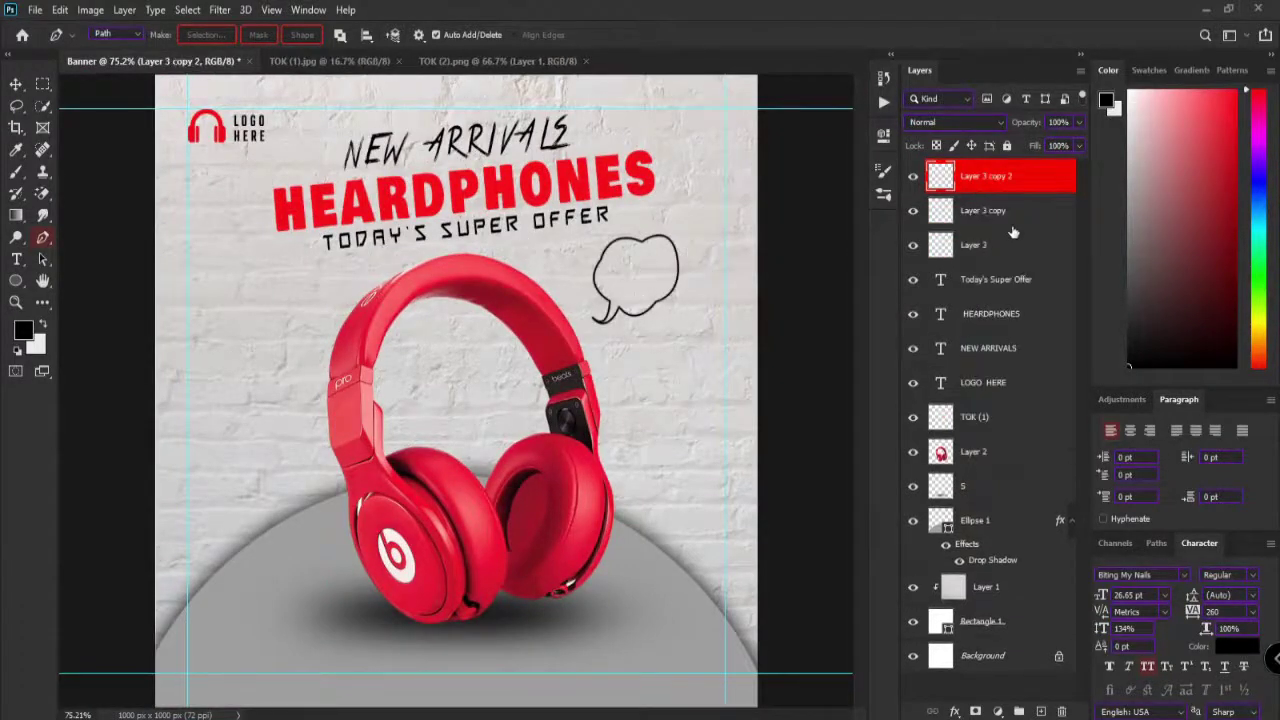
shift+click(1001, 245)
right_click(1017, 207)
click(1064, 508)
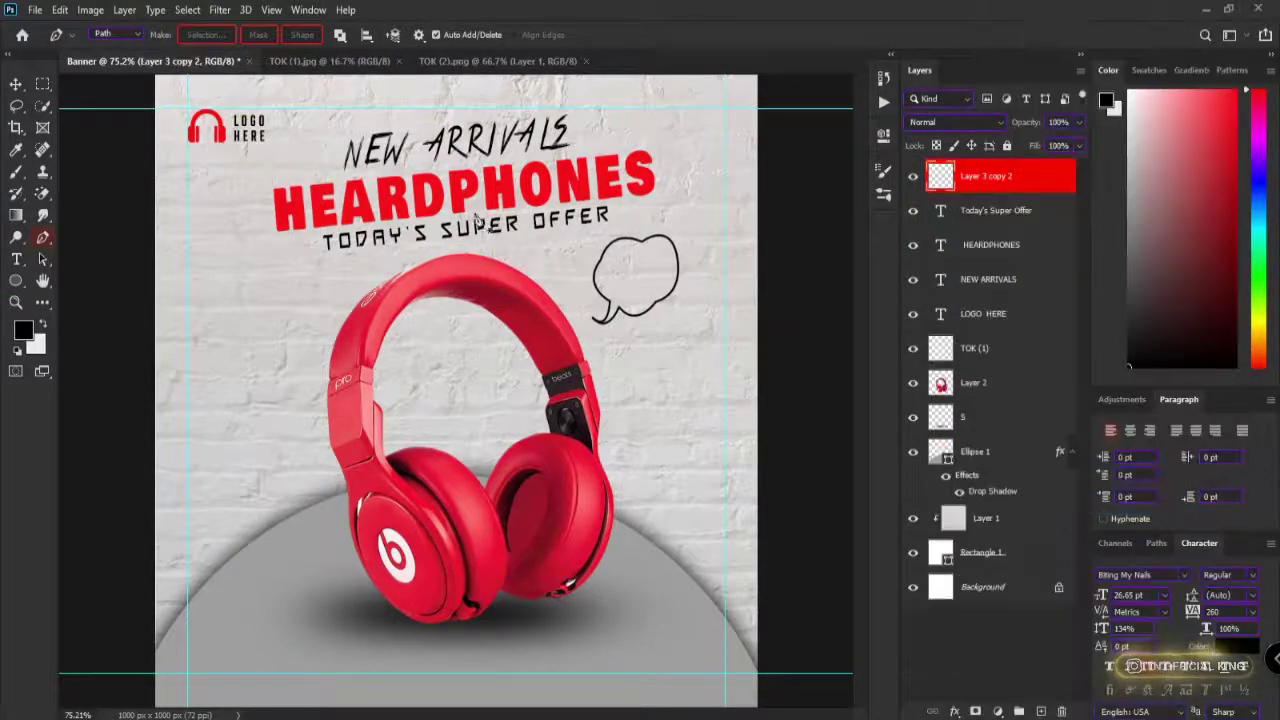
Move the speech bubble slightly up and to the right
click(16, 84)
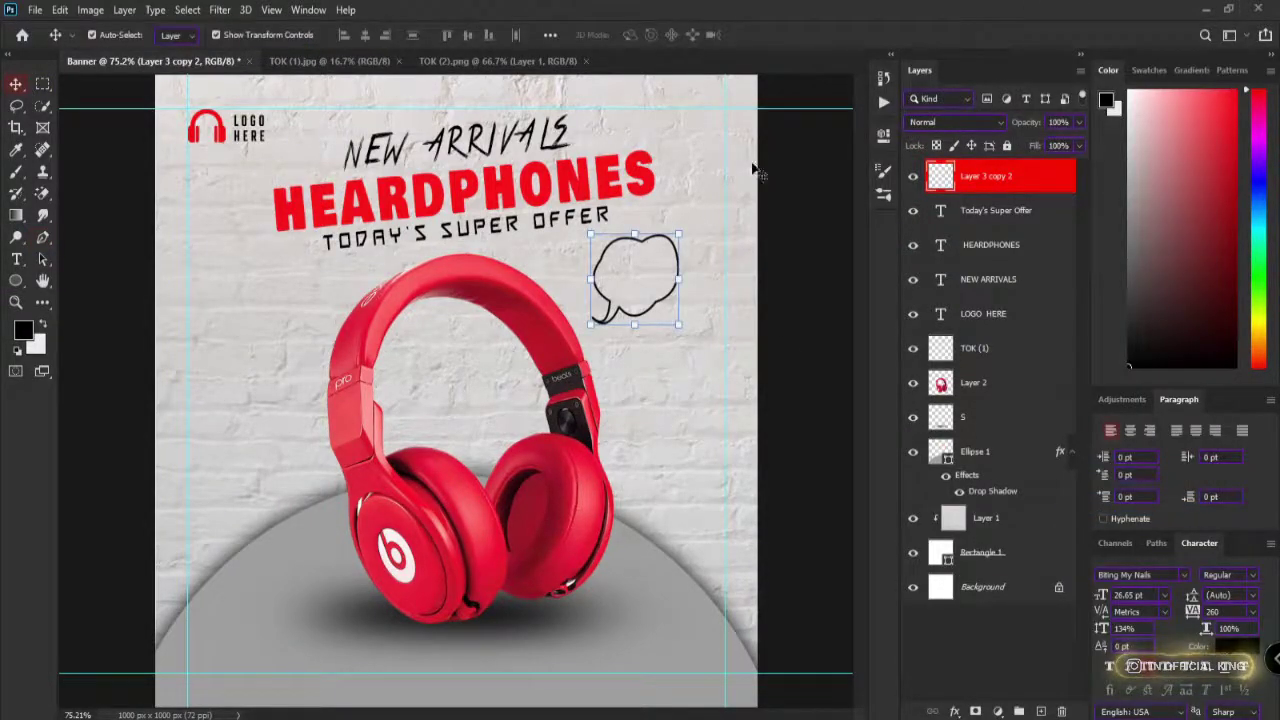
click(665, 250)
scroll(665, 250, up, 3)
click(666, 245)
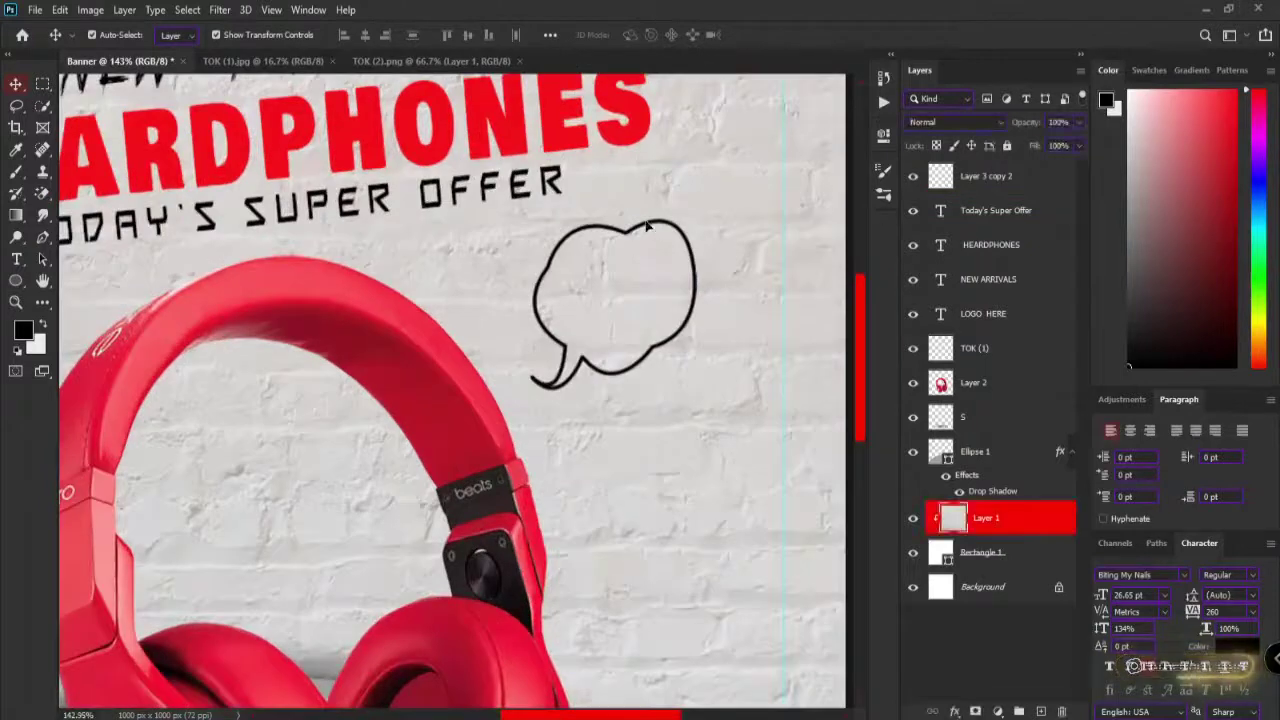
click(658, 231)
drag(658, 231, 684, 214)
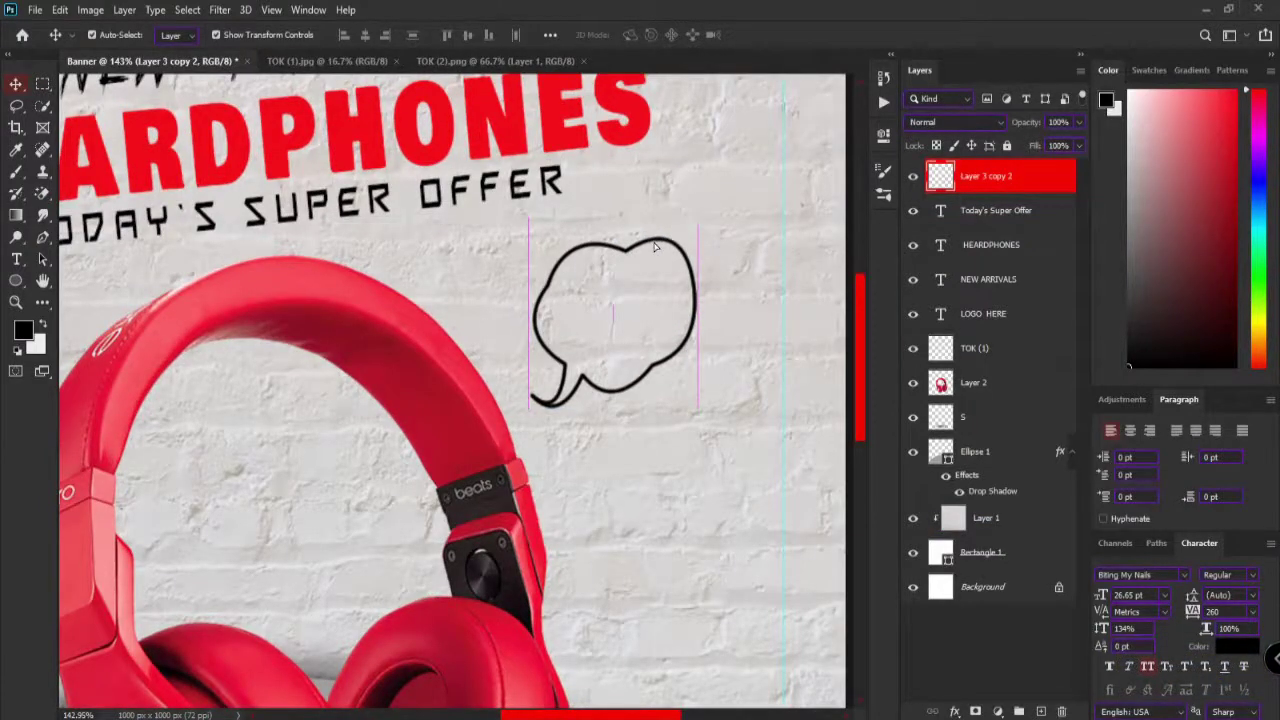
scroll(606, 320, down, 3)
scroll(604, 385, down, 2)
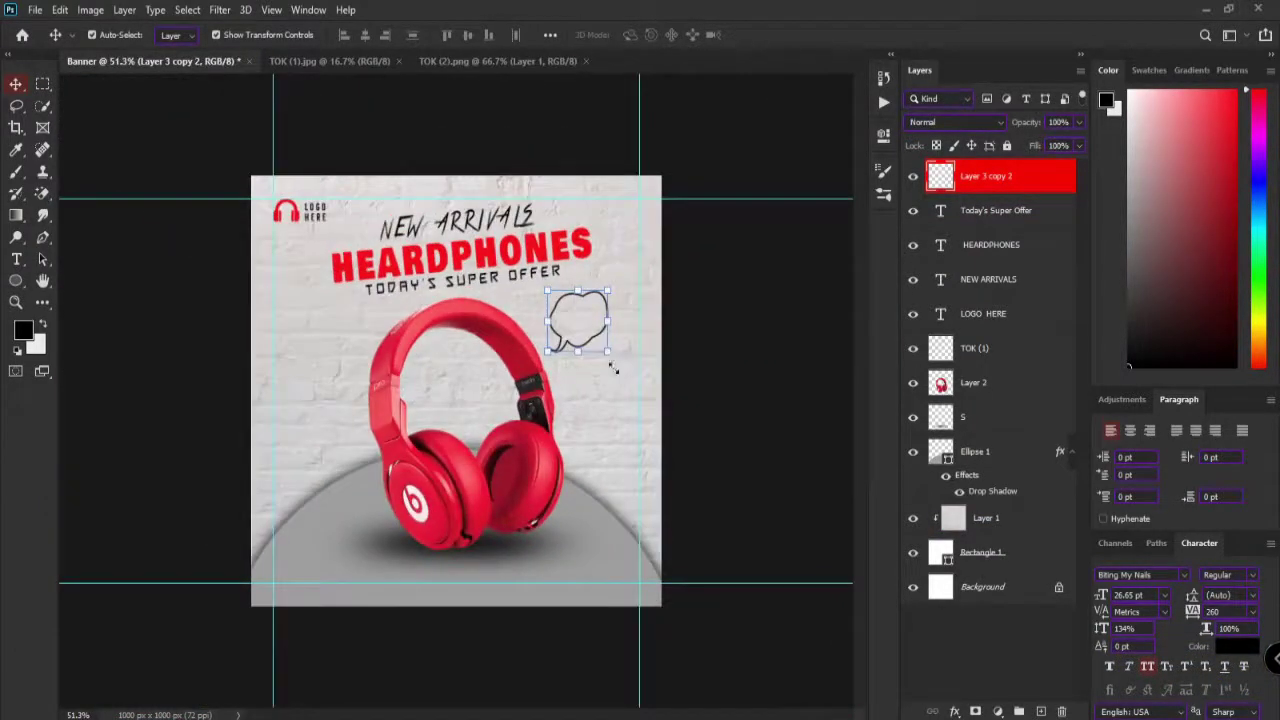
Enlarge the speech bubble, nudge it right, and commit the transform
drag(626, 388, 595, 377)
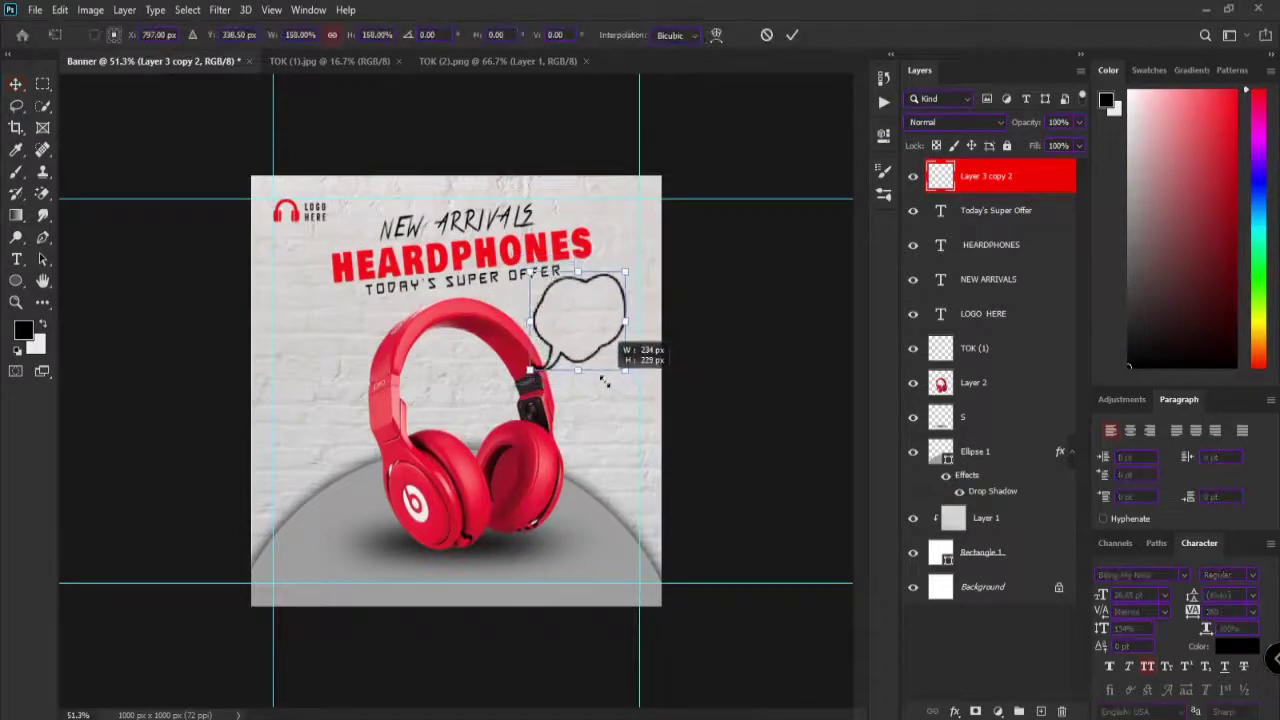
drag(580, 330, 591, 330)
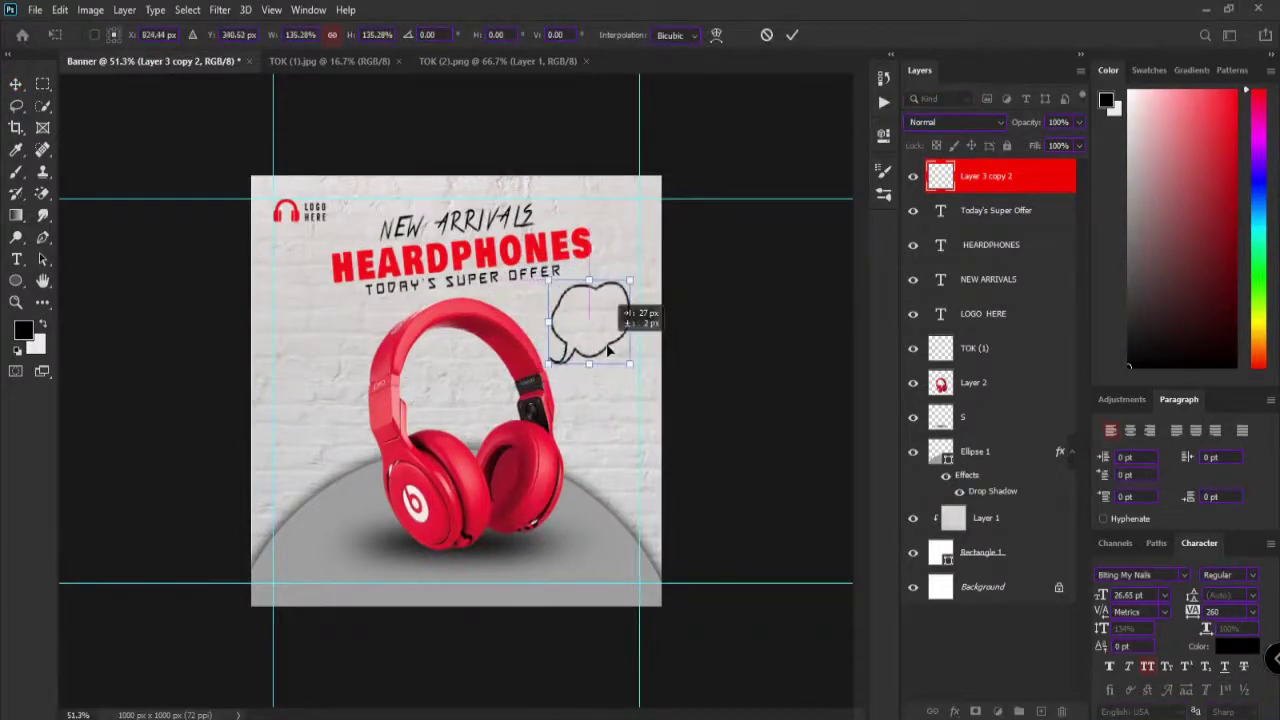
click(790, 37)
scroll(608, 277, up, 3)
scroll(620, 277, up, 1)
scroll(630, 285, down, 2)
scroll(630, 287, down, 3)
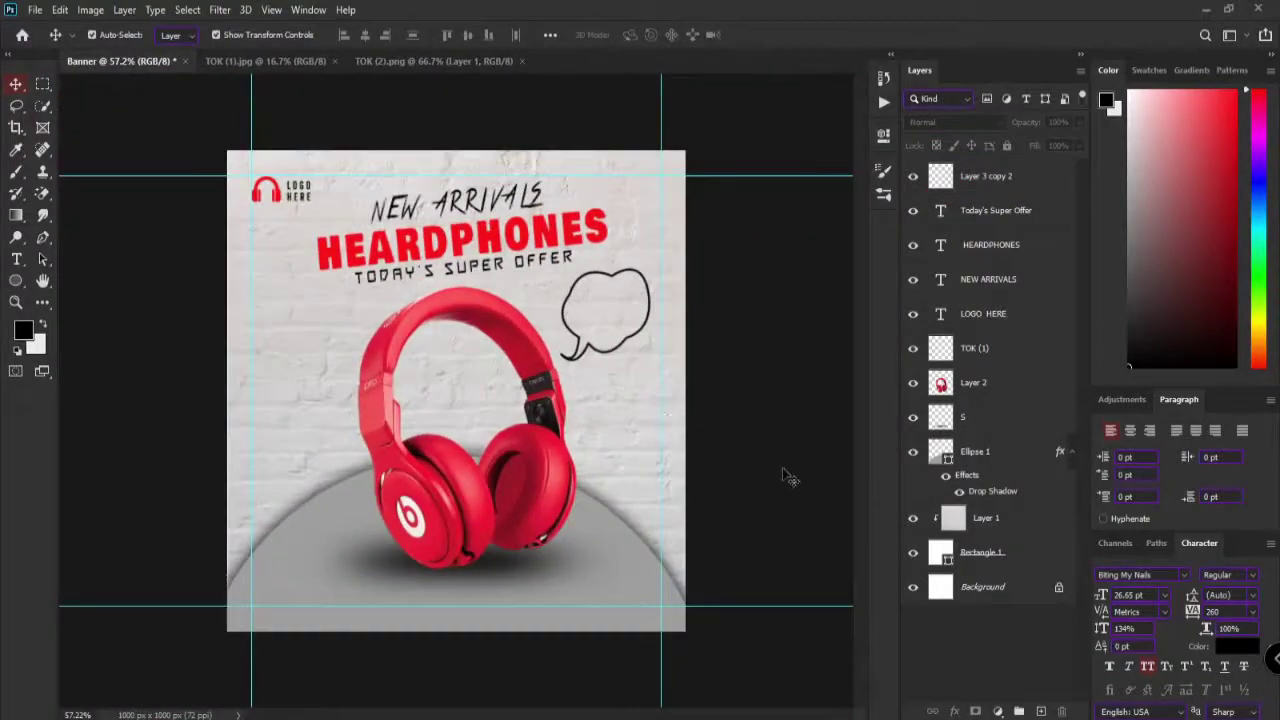
key(alt+Tab)
Paste the UP TO through OFF wording from Notepad as text inside the speech bubble
mouse_move(33, 175)
mouse_down()
mouse_move(18, 124)
mouse_move(2, 137)
mouse_up()
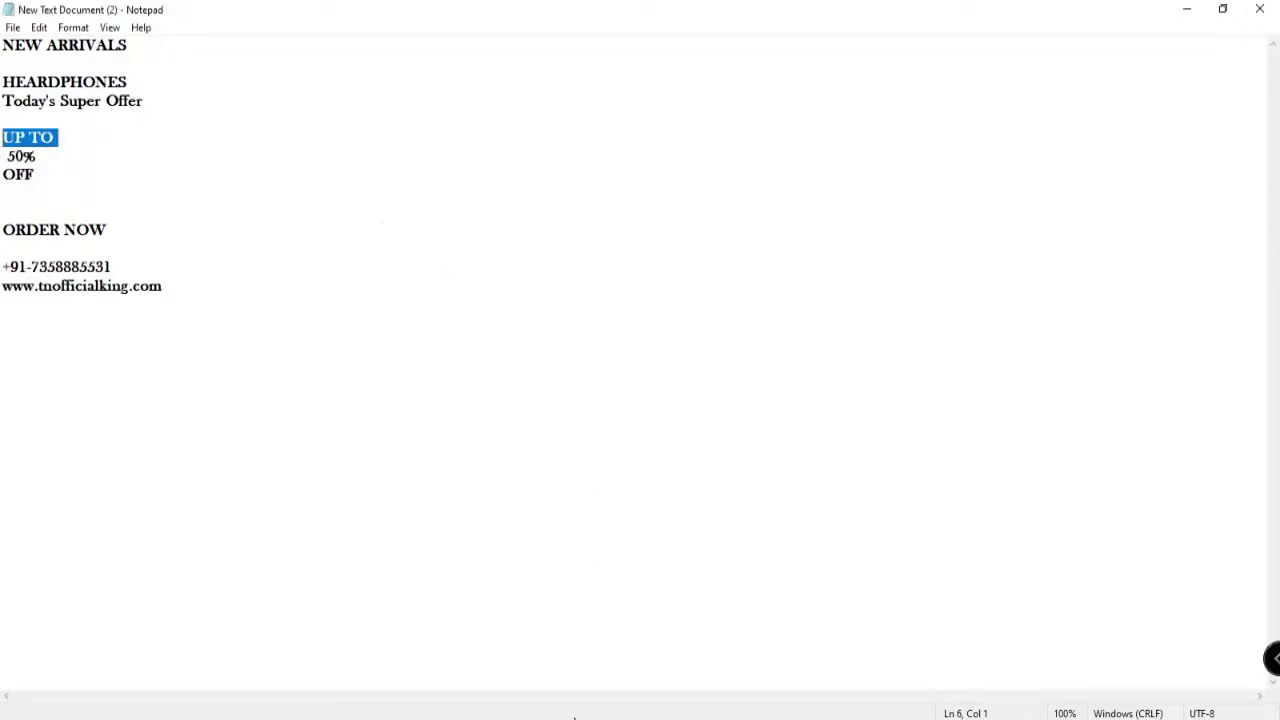
key(alt+Tab)
key(t)
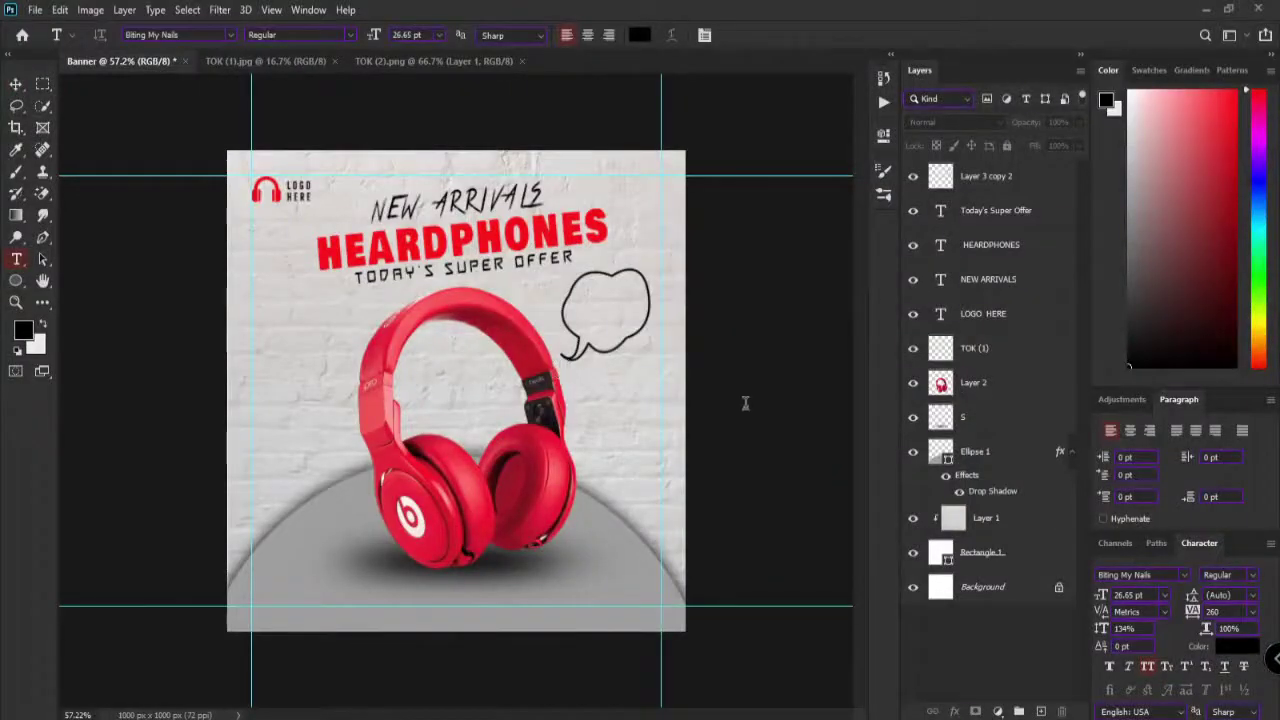
click(560, 367)
key(ctrl+v)
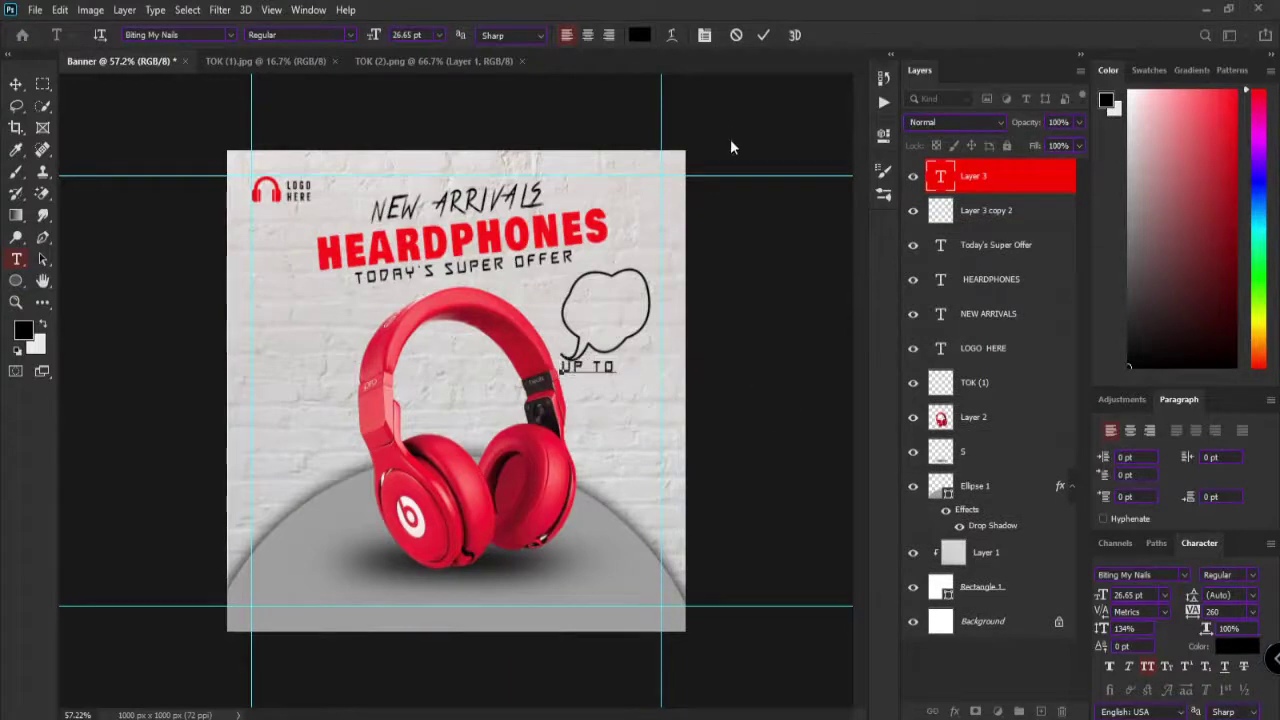
click(762, 36)
key(v)
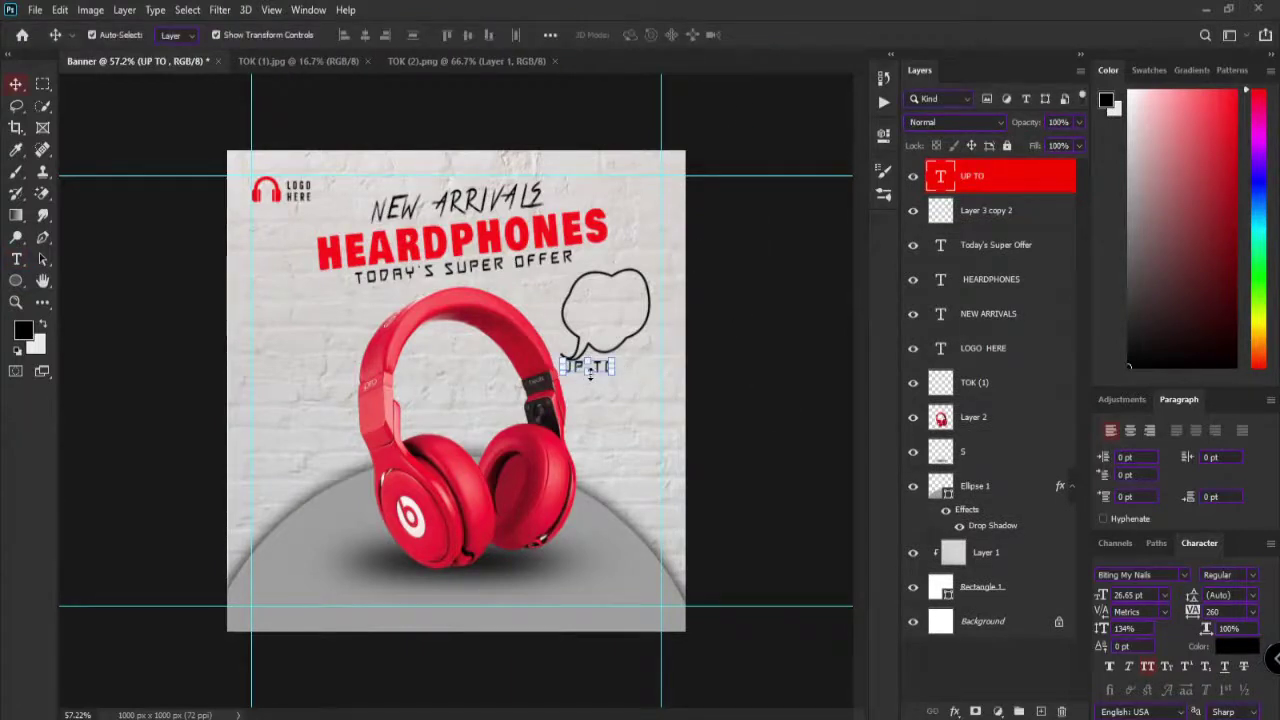
drag(598, 370, 618, 295)
key(t)
click(607, 291)
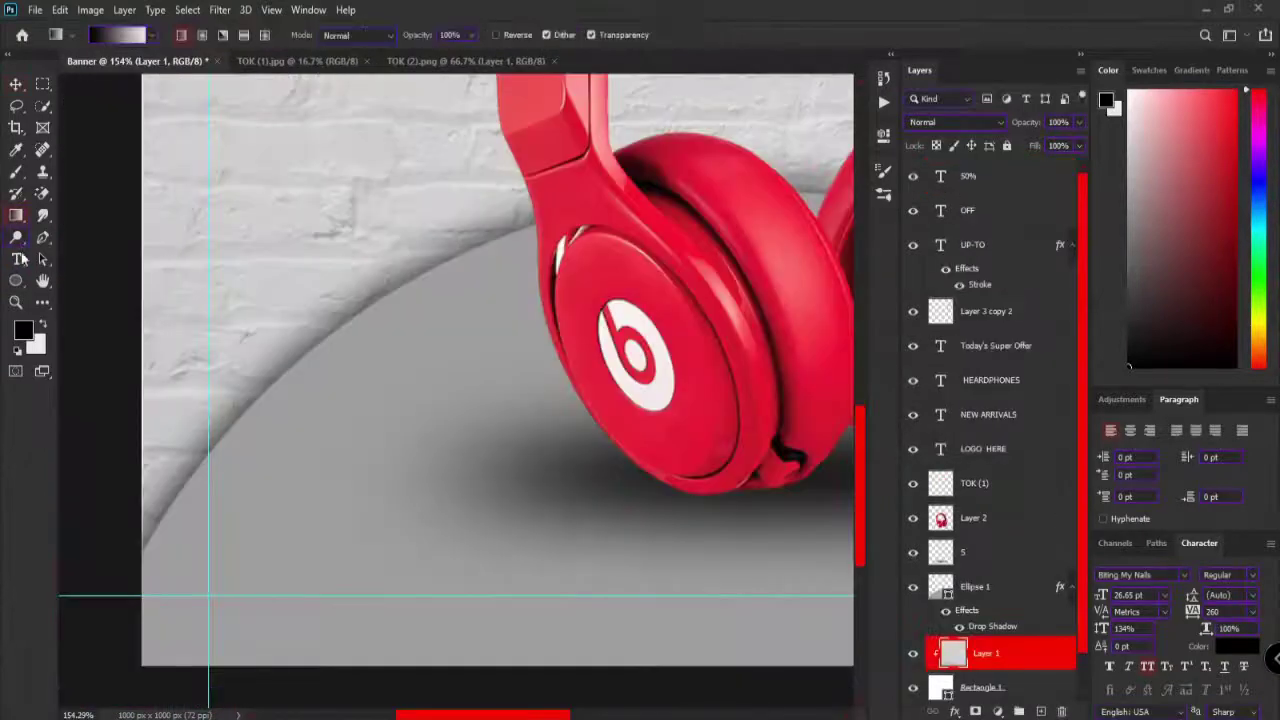
Draw a rounded-rectangle button near the bottom left of the banner
right_click(16, 280)
click(80, 284)
drag(223, 533, 430, 585)
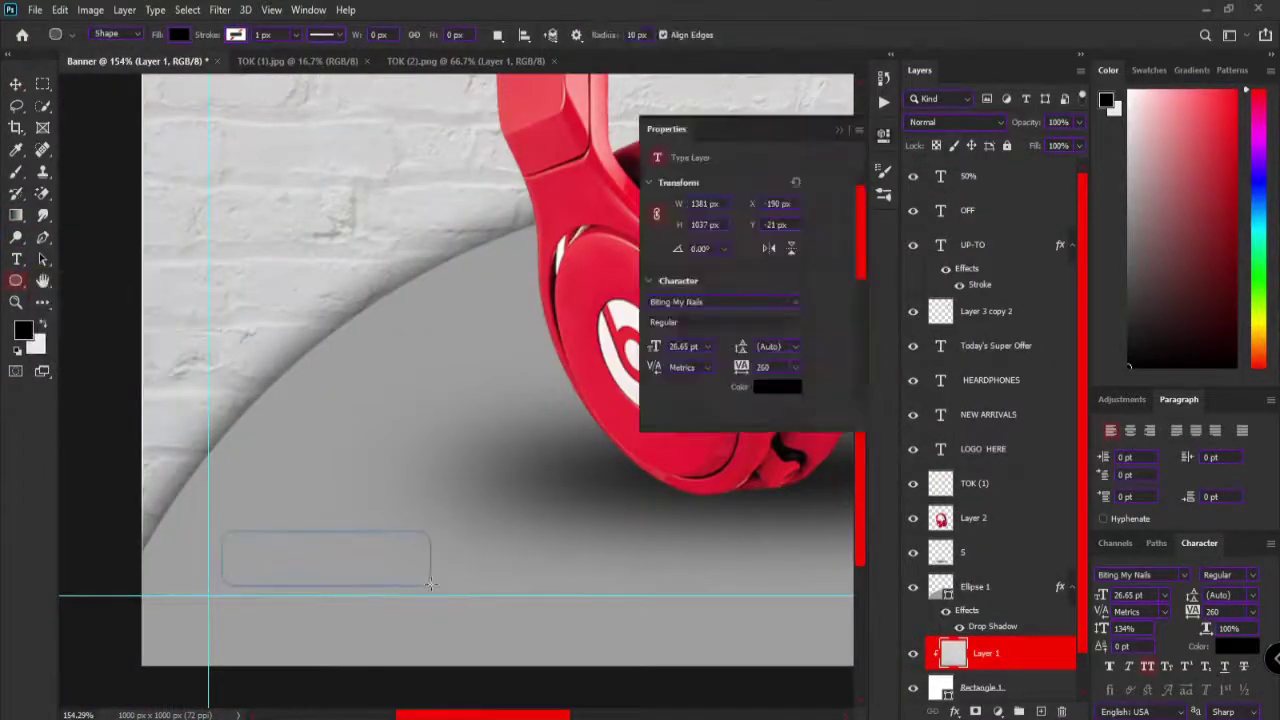
Fill the rounded rectangle white and add ORDER NOW text for the button
click(728, 330)
click(839, 129)
drag(997, 653, 997, 330)
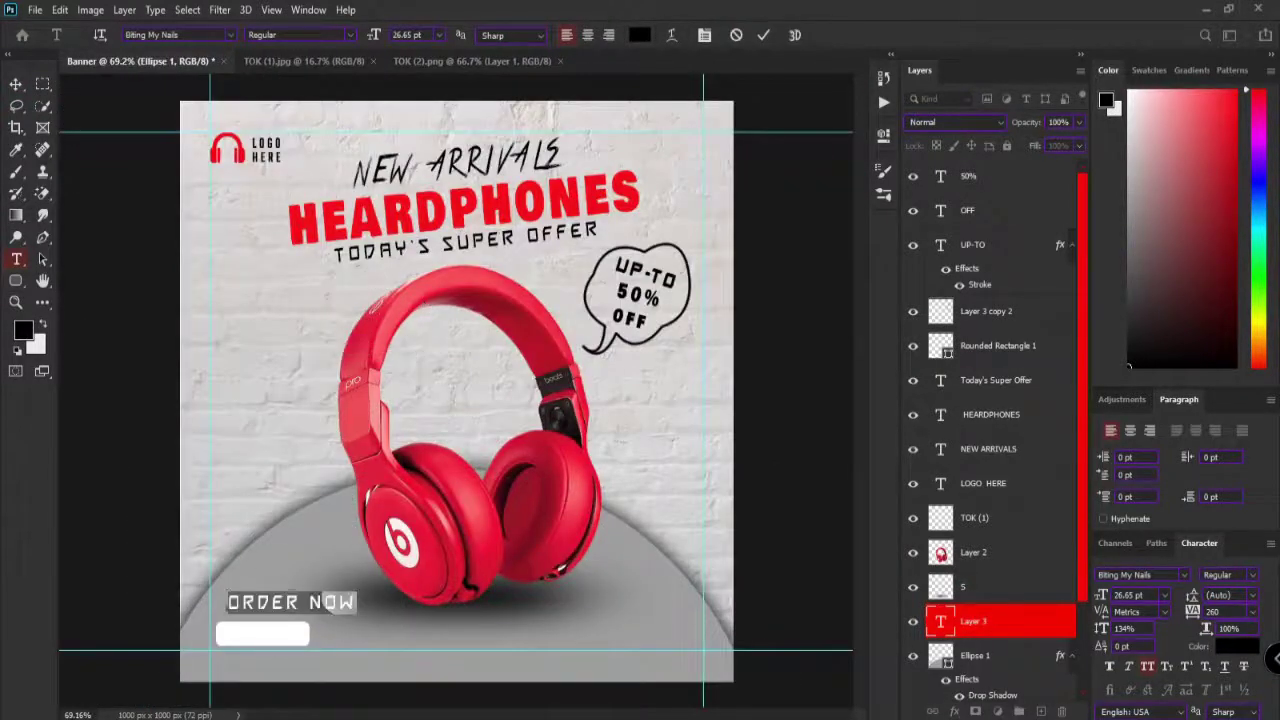
click(1166, 577)
key(Up)
key(Up)
key(Up)
key(Up)
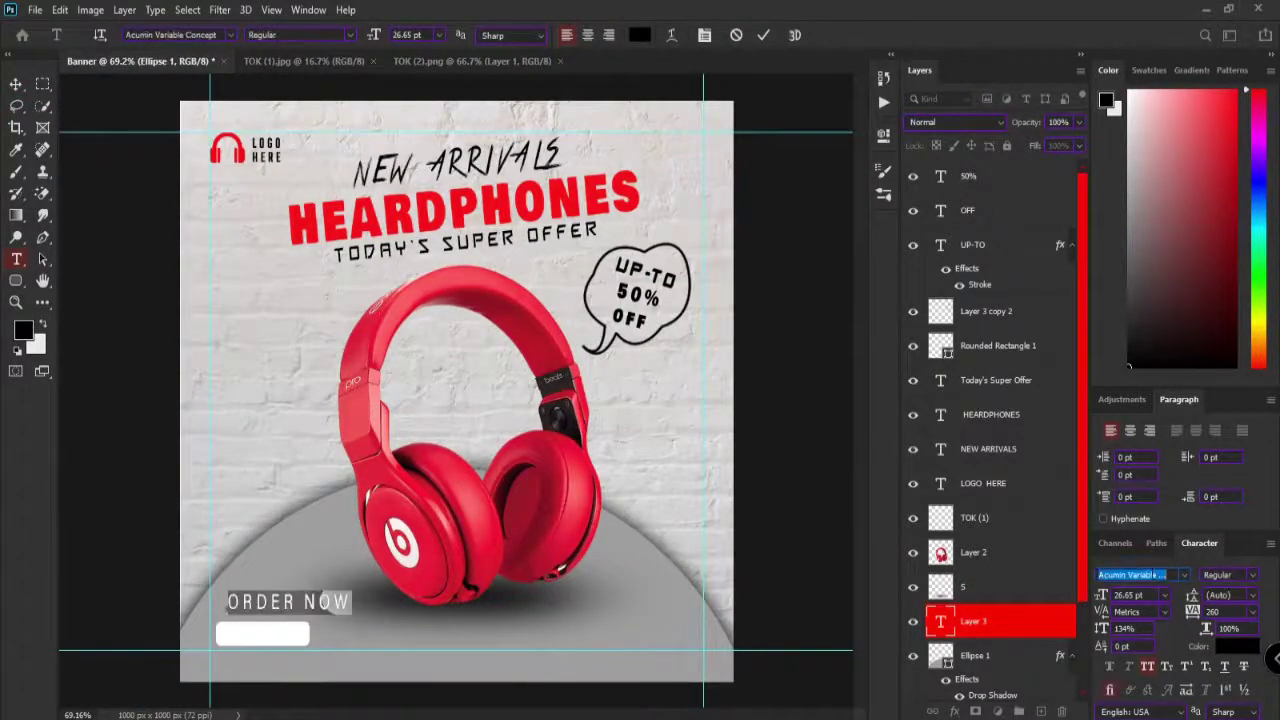
click(763, 35)
scroll(290, 600, up, 3)
scroll(290, 600, up, 2)
Scale ORDER NOW onto the white button, layer it above, and give it a Stroke style
key(ctrl+t)
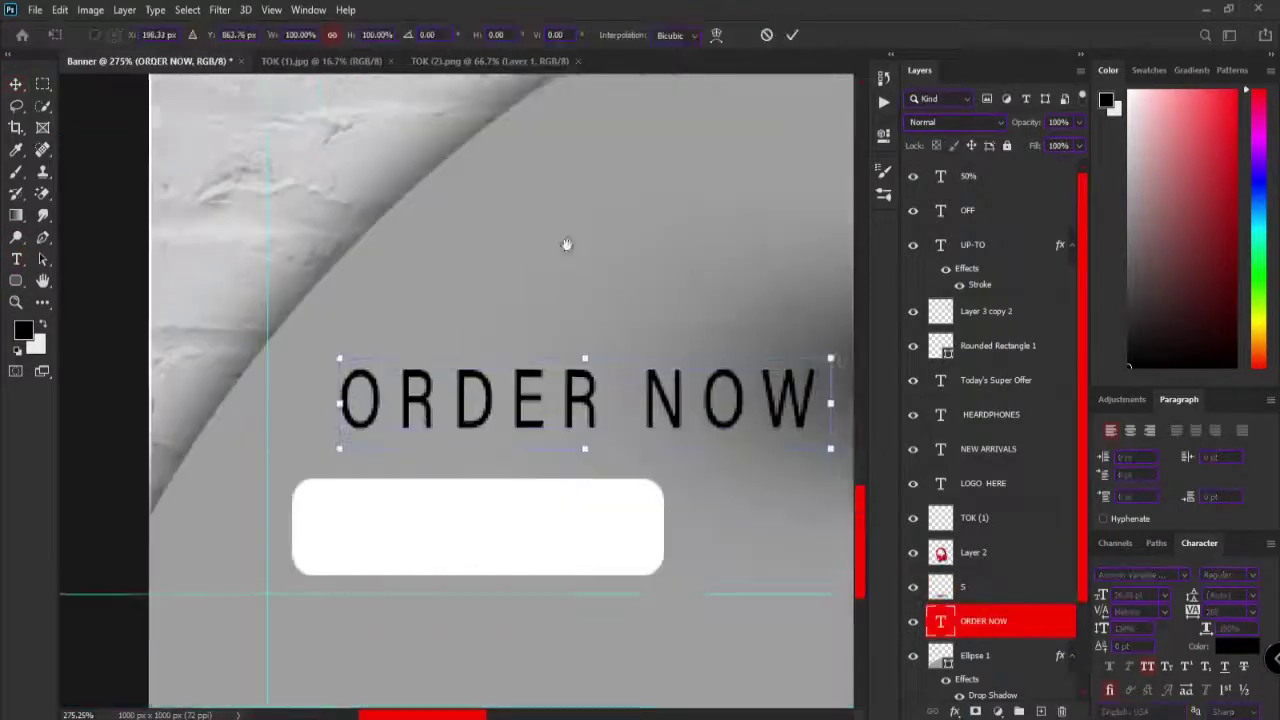
drag(566, 380, 460, 492)
key(Return)
drag(983, 621, 983, 362)
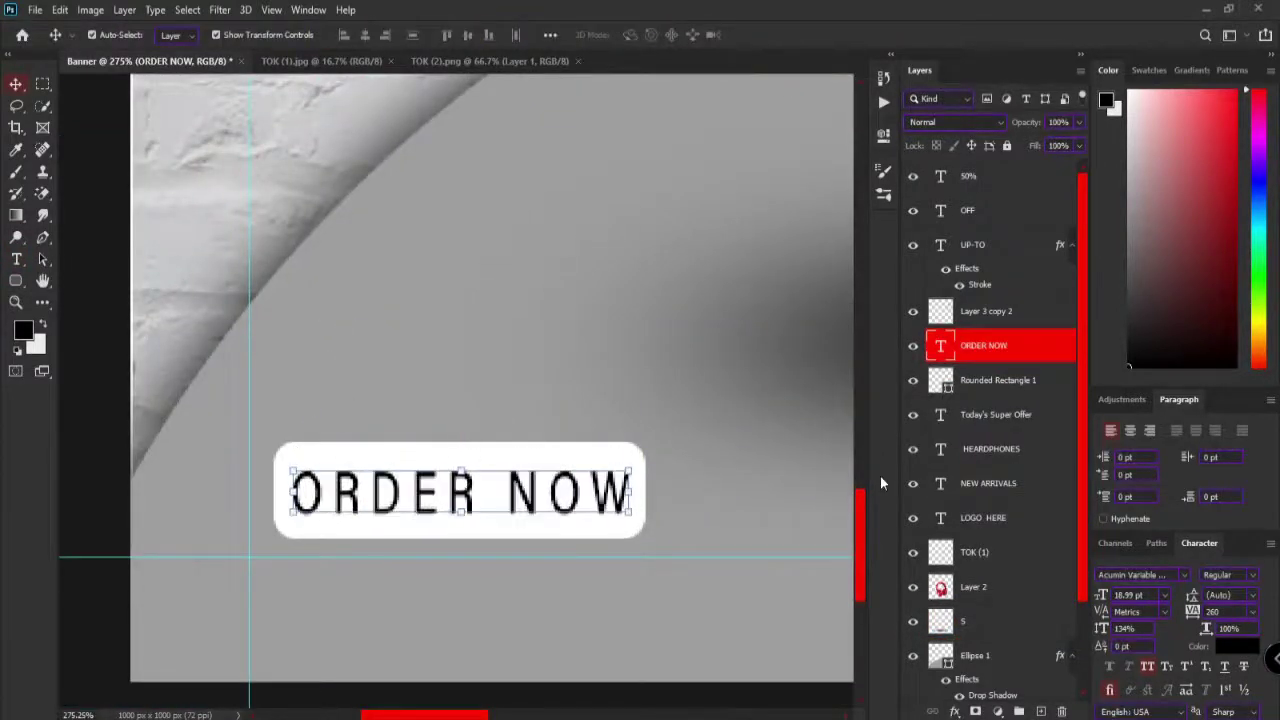
double_click(1040, 345)
click(509, 374)
click(1028, 263)
Add the phone number at bottom right in Arial Rounded MT Bold
key(ctrl+0)
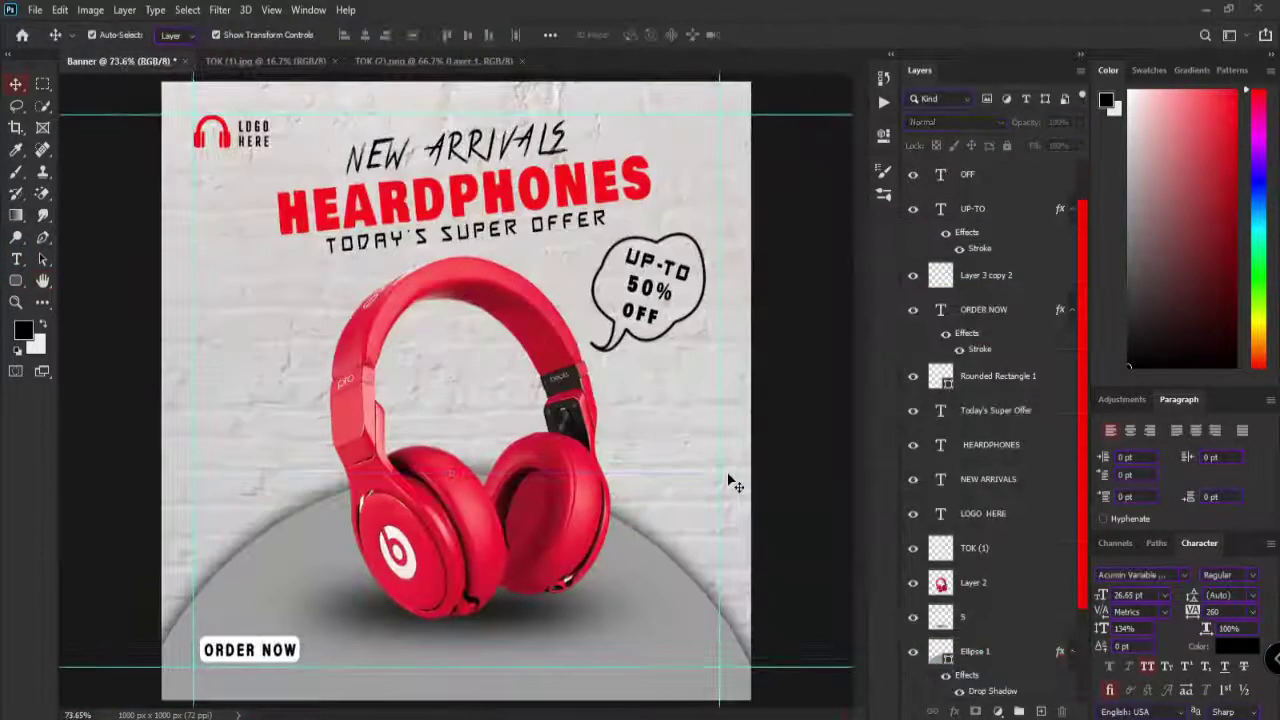
key(t)
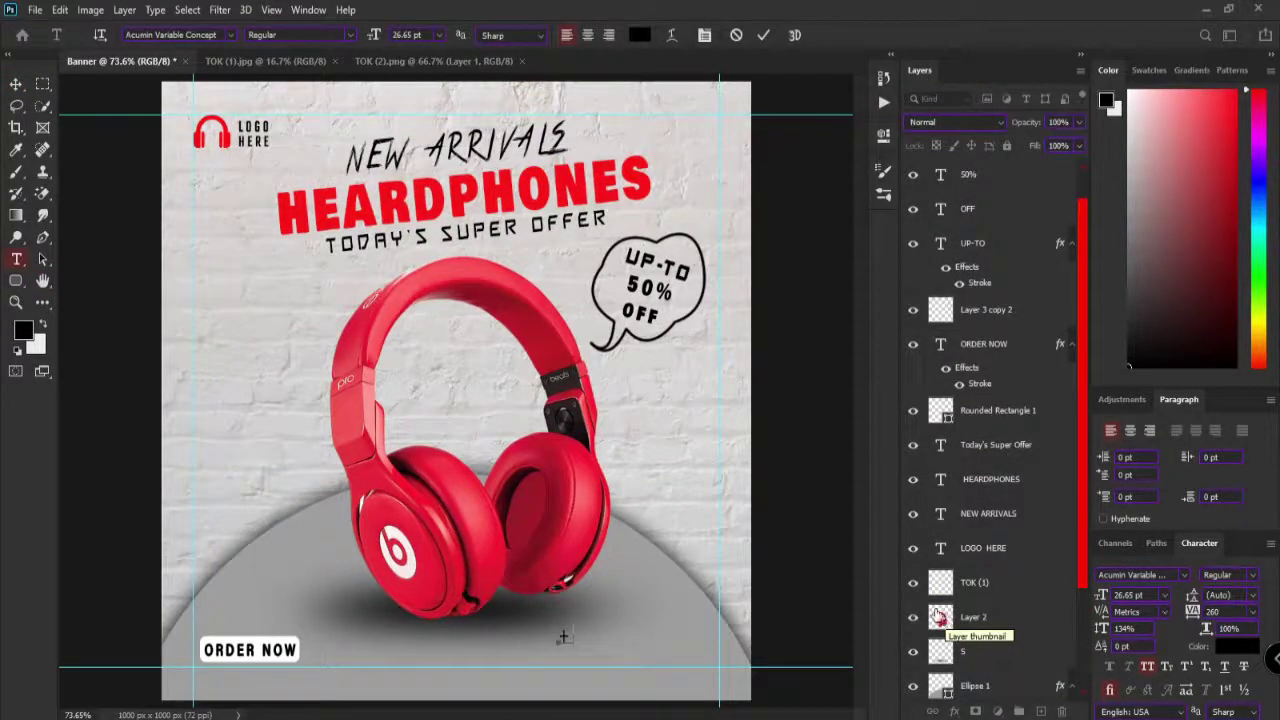
click(563, 636)
text(+123 456 7890)
key(ctrl+a)
click(1160, 574)
text(Alice)
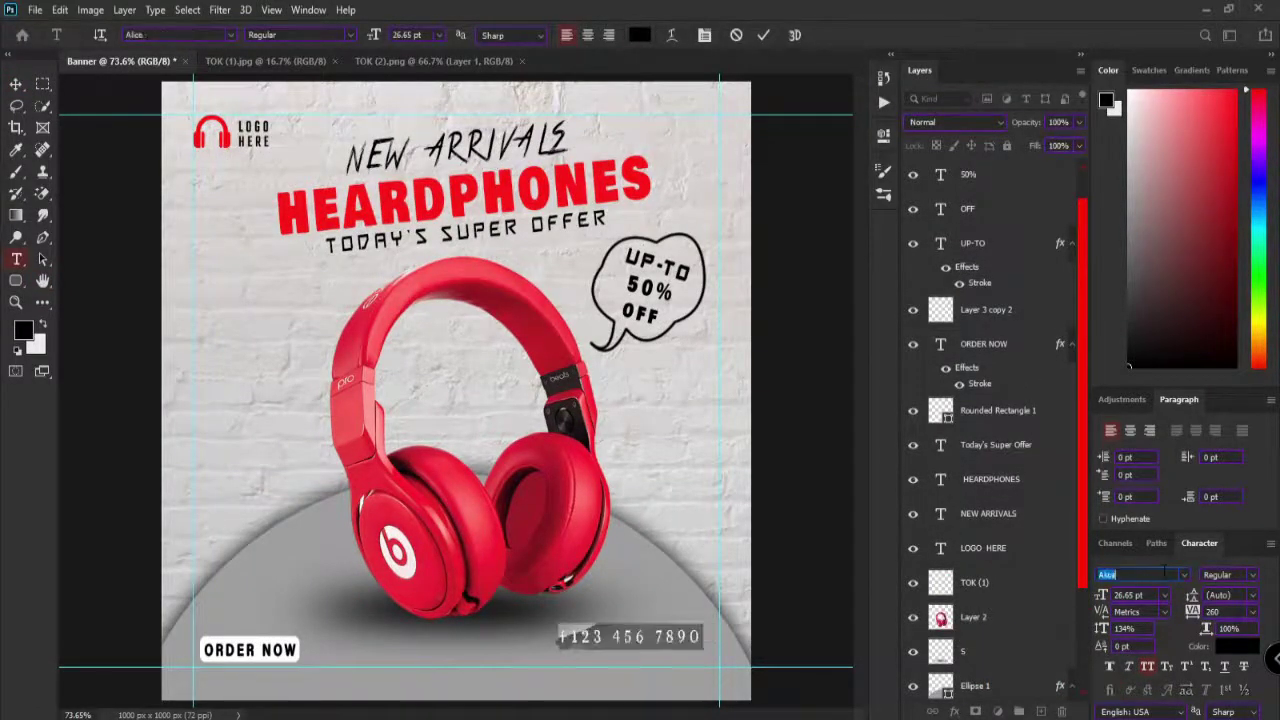
text(Arial Rounded)
key(Return)
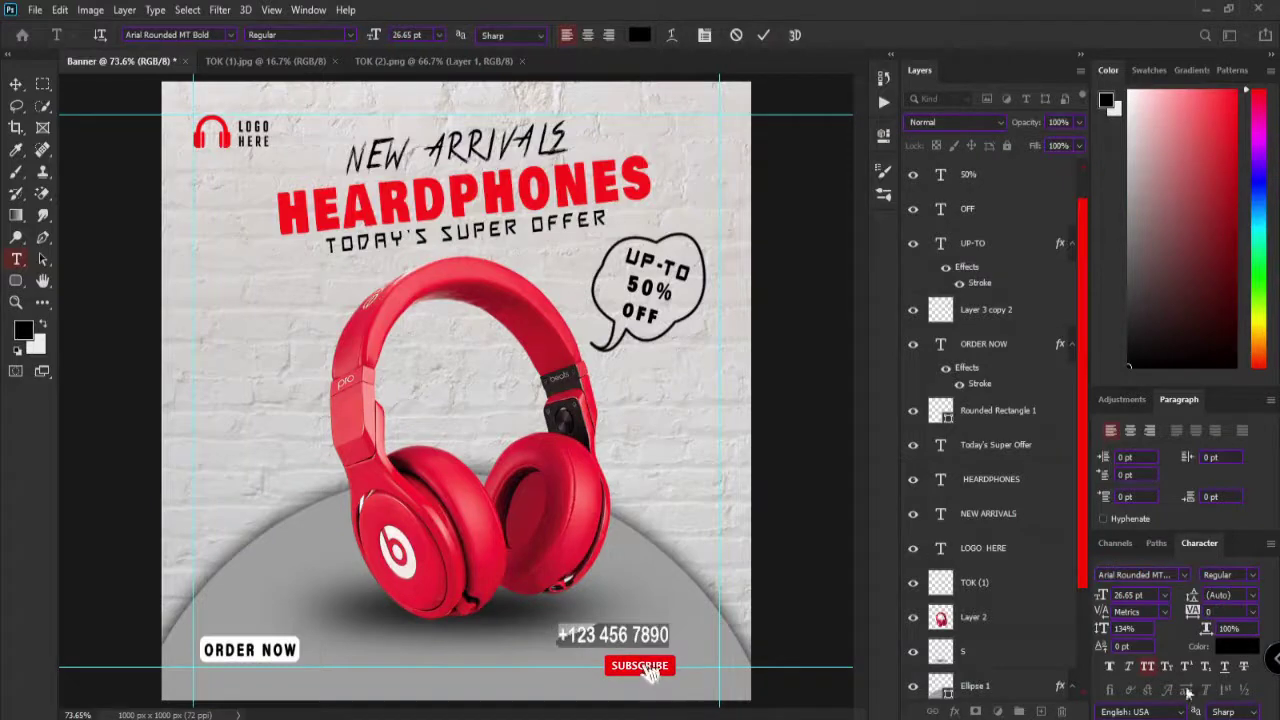
key(ctrl+Return)
double_click(1040, 176)
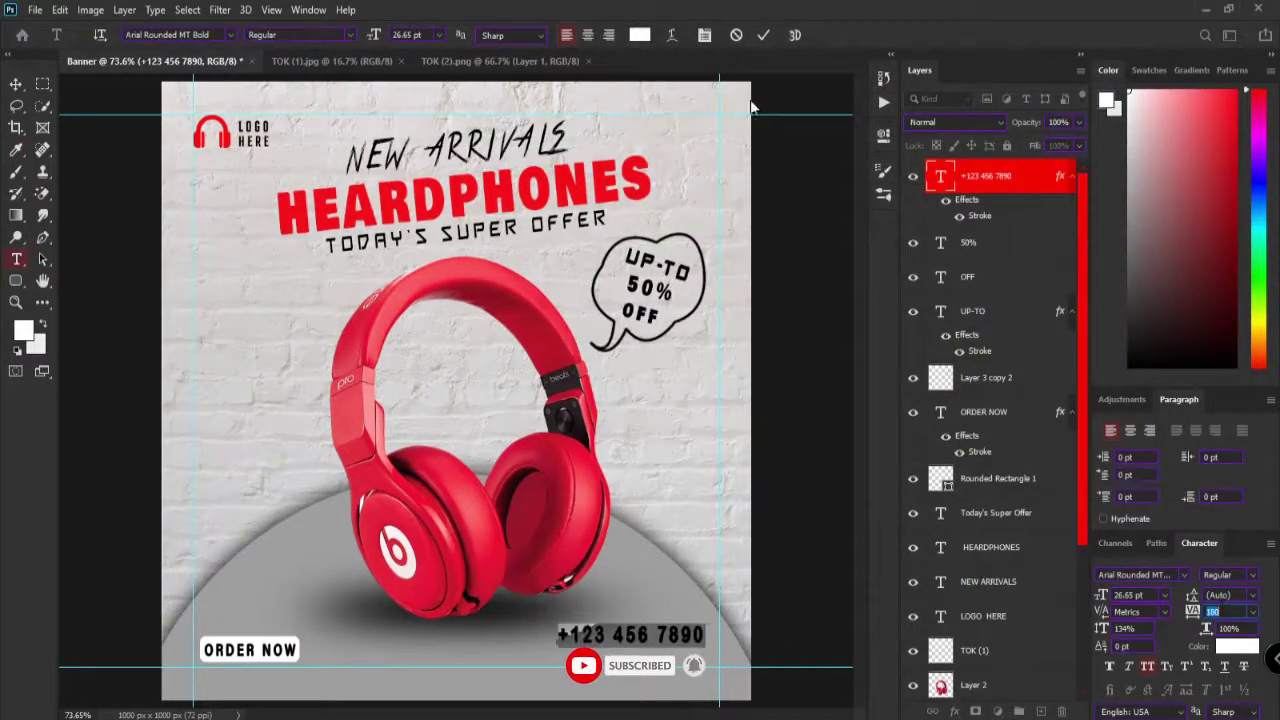
key(v)
key(t)
click(545, 662)
text(WWW.TNOFFICIALKING.COM)
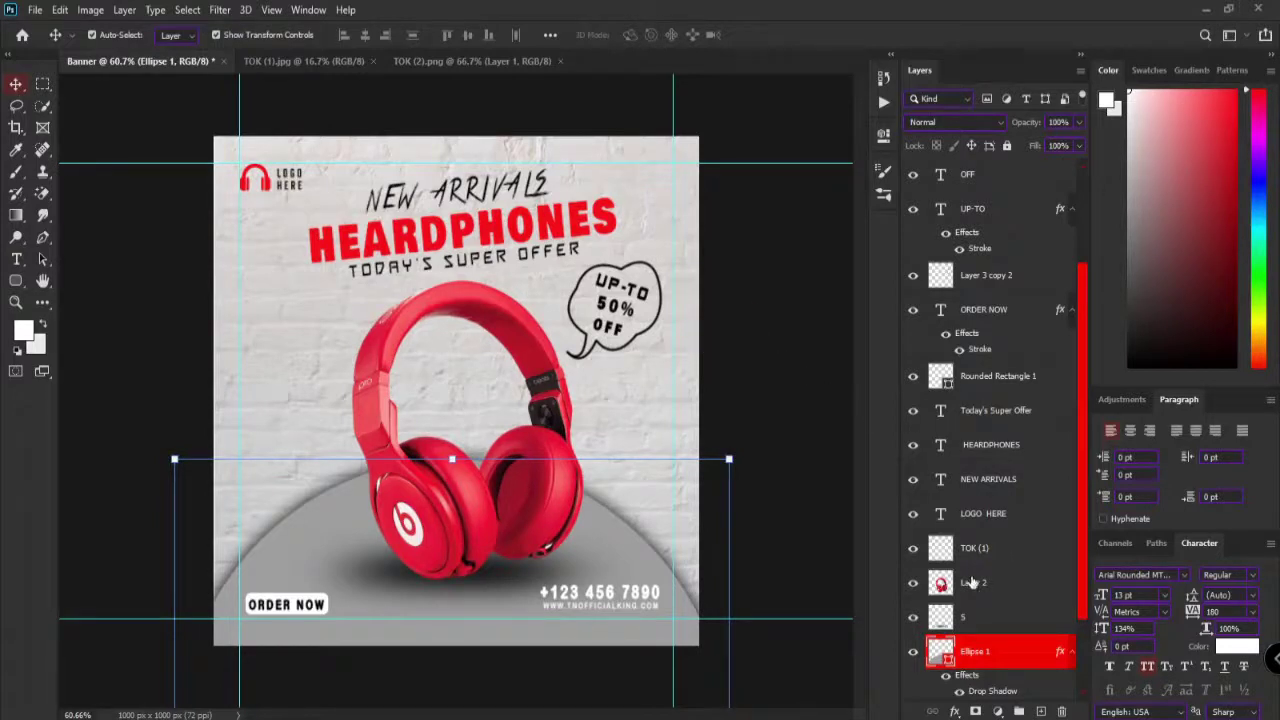
double_click(948, 655)
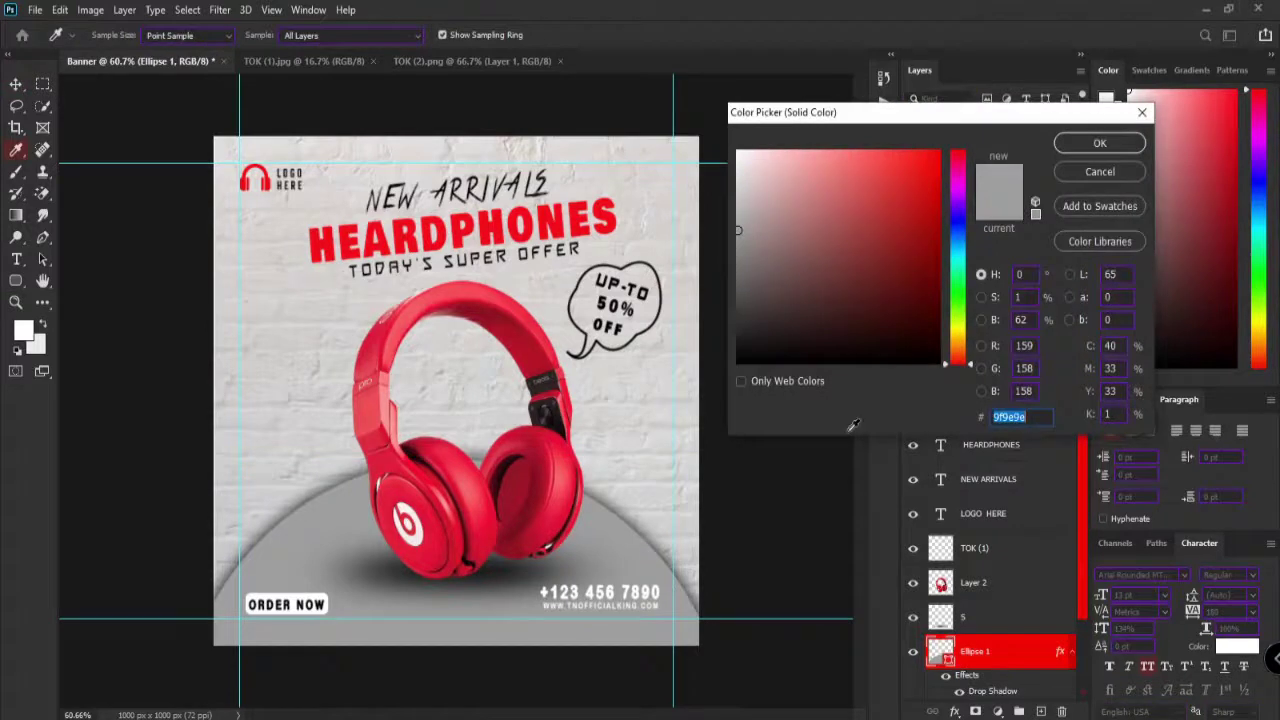
Darken the arc to near-black 262525 and stamp a merged copy of the design on top
mouse_move(791, 300)
mouse_down()
mouse_move(738, 293)
mouse_move(742, 332)
mouse_up()
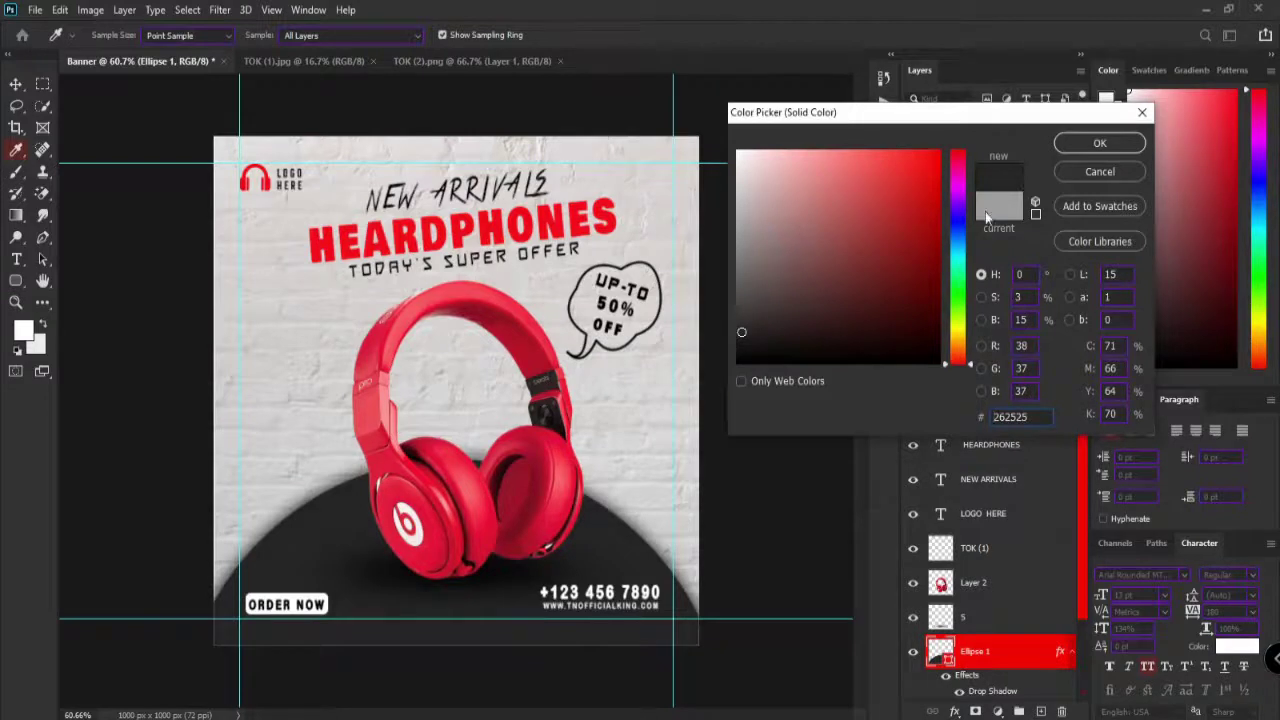
click(1105, 144)
key(v)
click(709, 98)
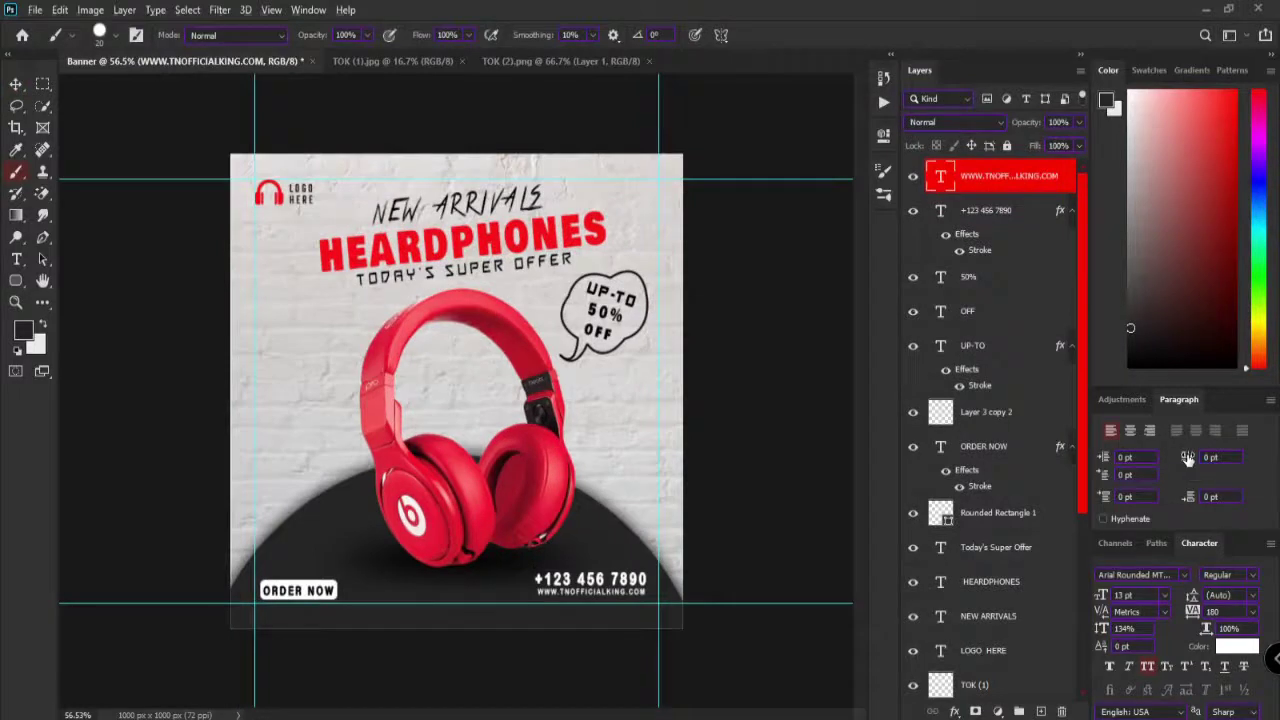
key(ctrl+shift+alt+e)
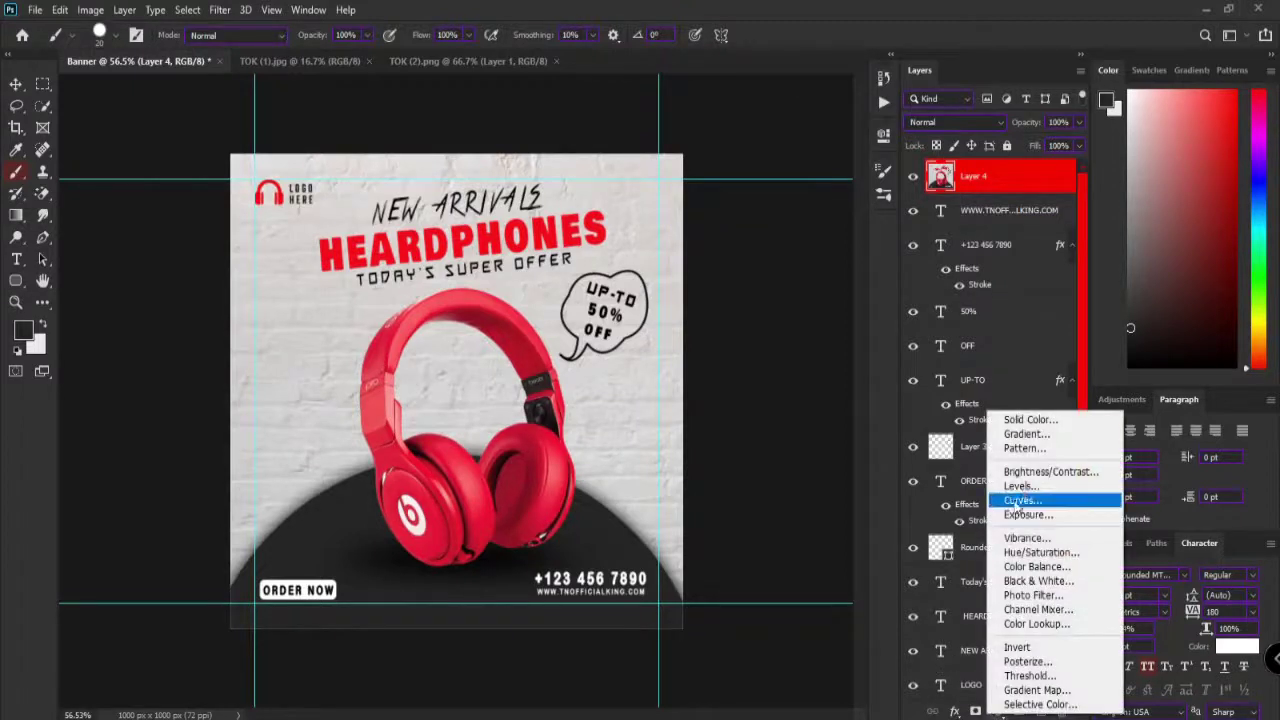
Add a Brightness/Contrast adjustment layer with brightness 6 and contrast 17
click(1030, 472)
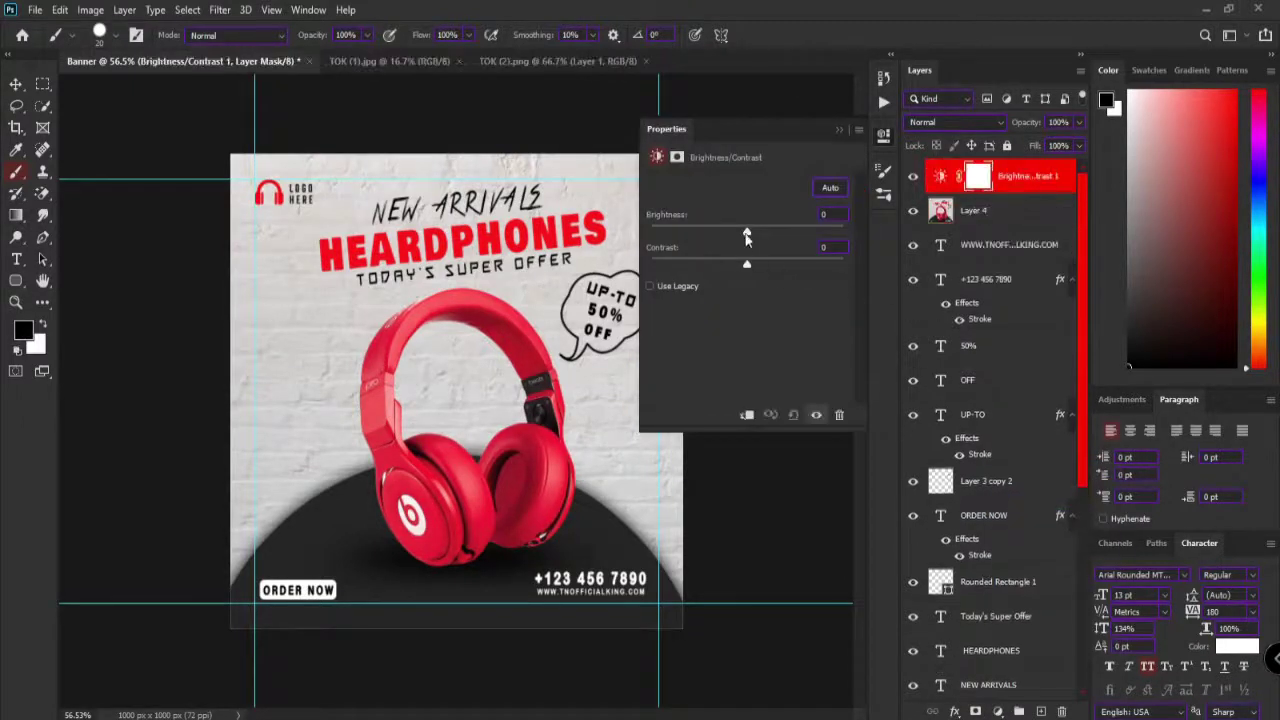
drag(746, 236, 755, 236)
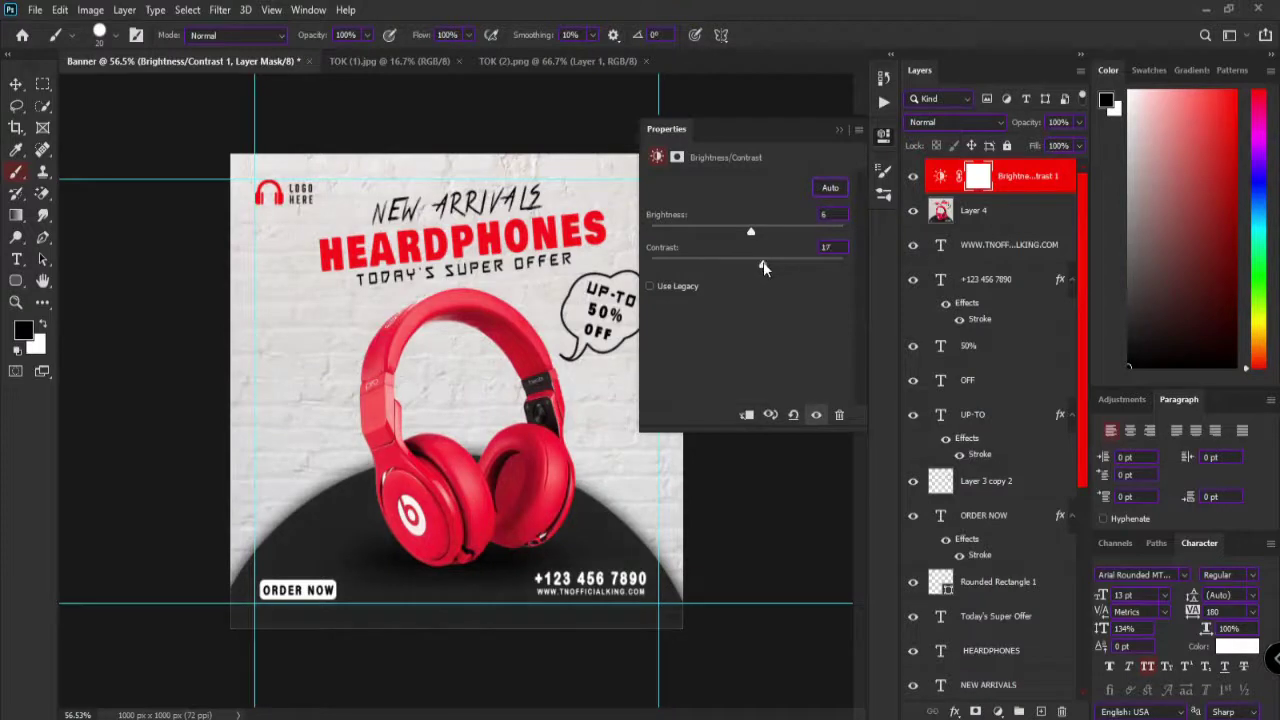
click(838, 131)
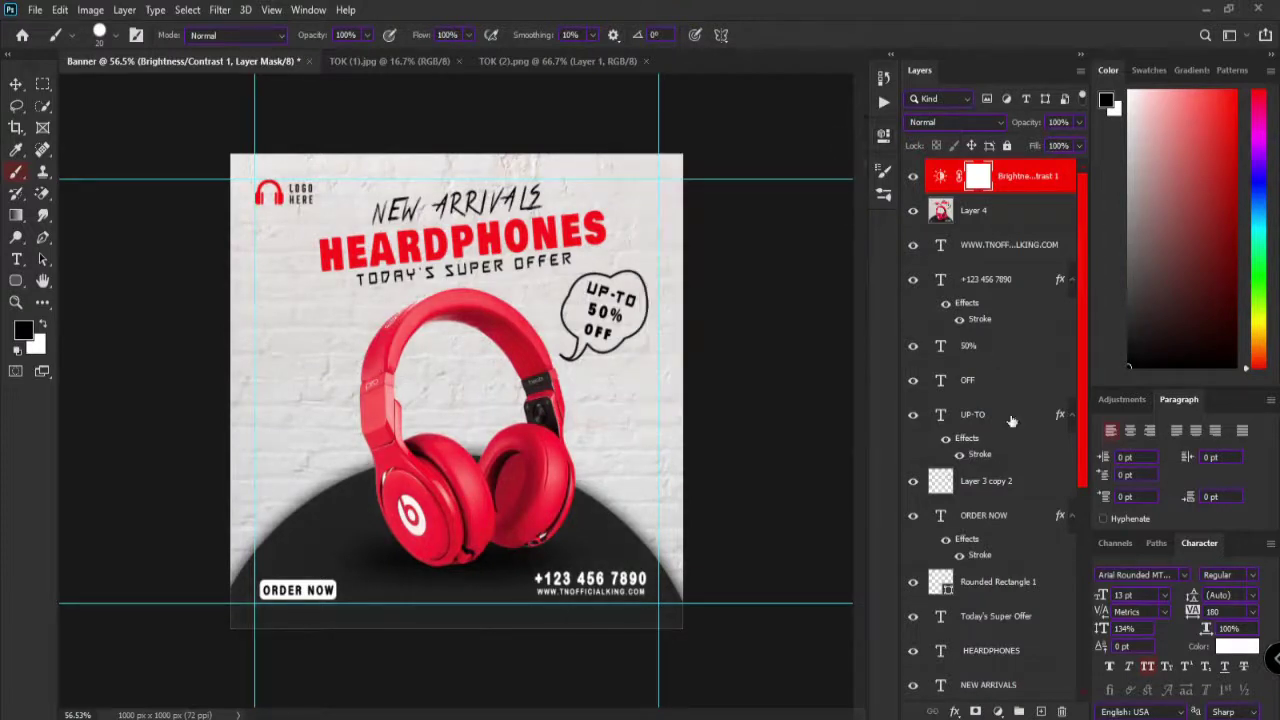
Add a Levels adjustment layer with midtones at 1.08
click(998, 711)
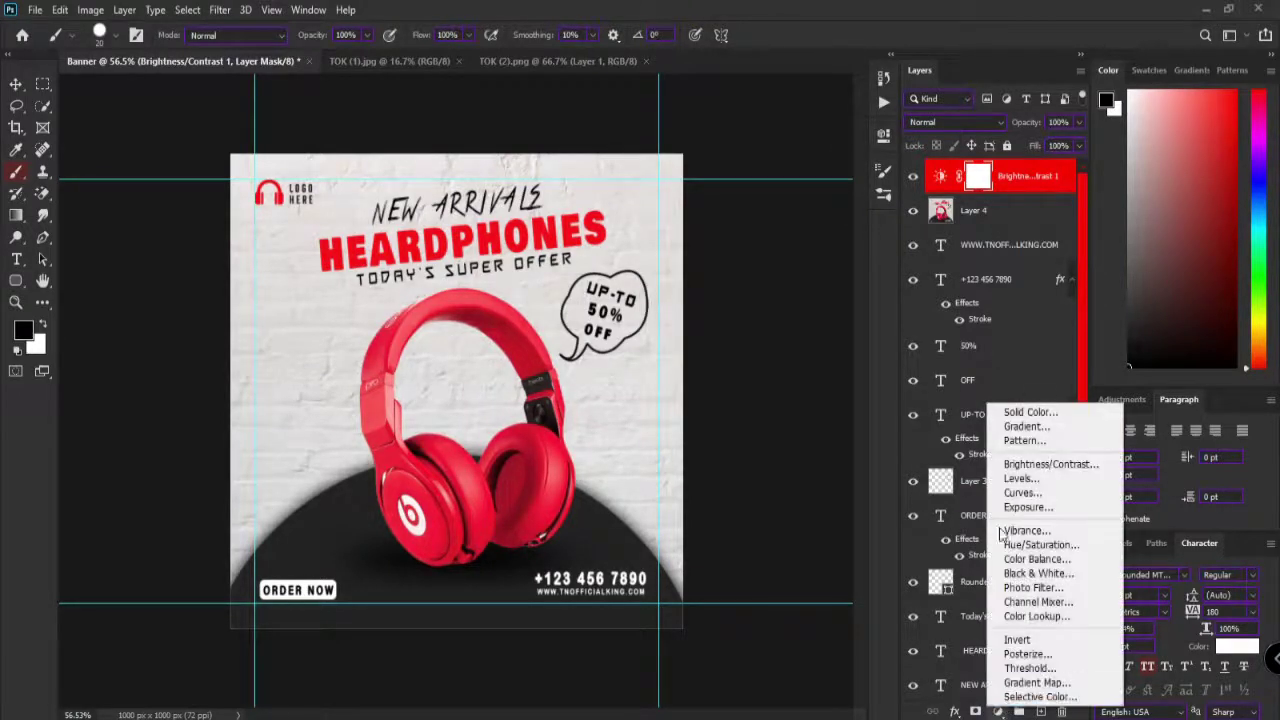
click(1020, 478)
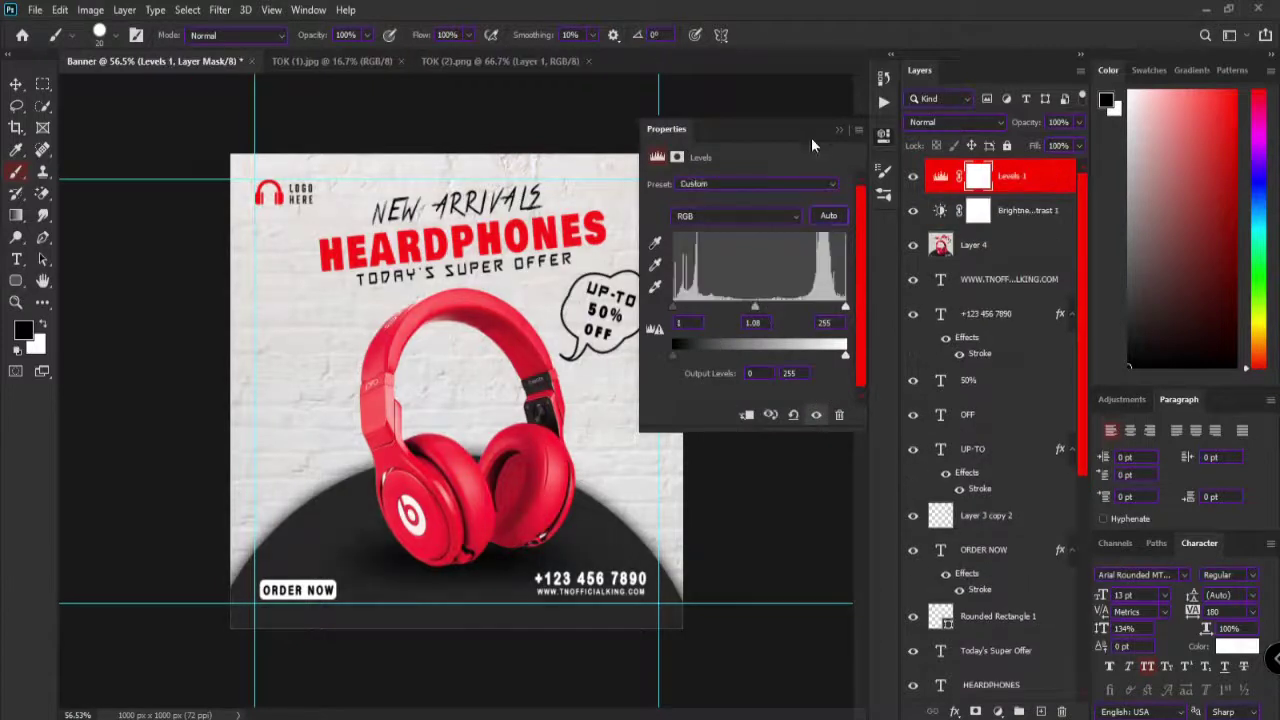
click(838, 131)
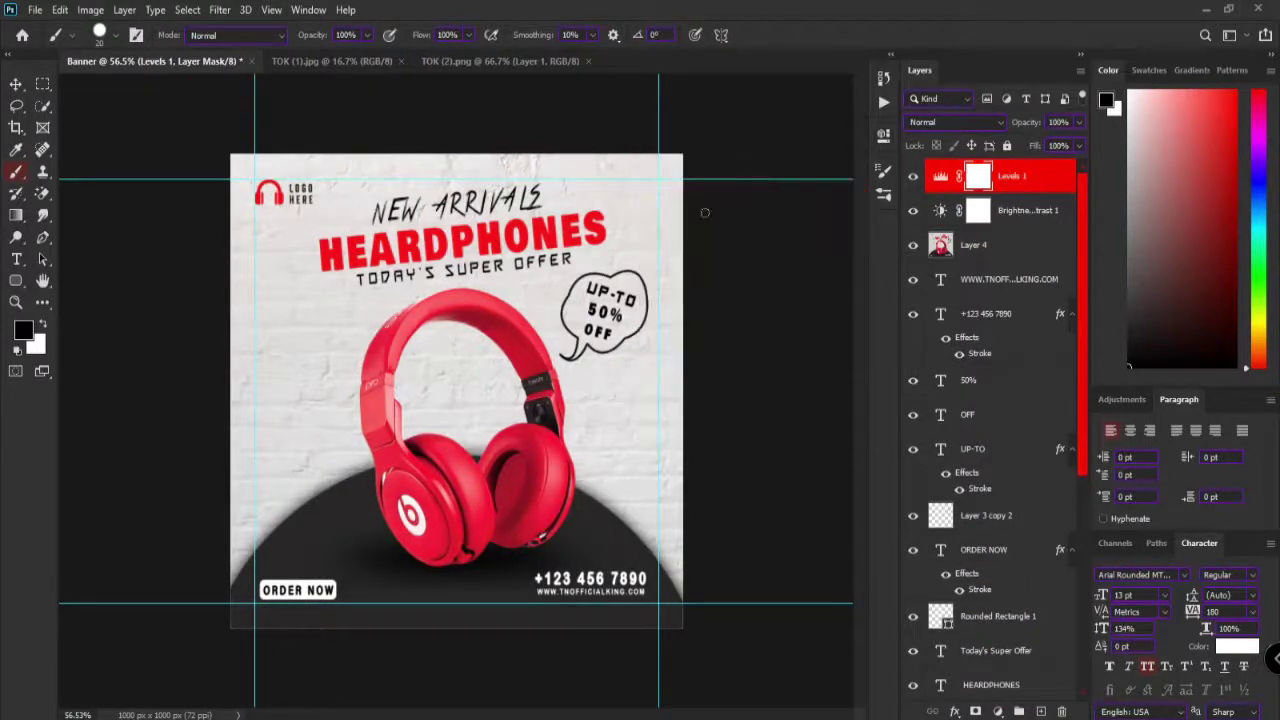
click(15, 86)
click(714, 322)
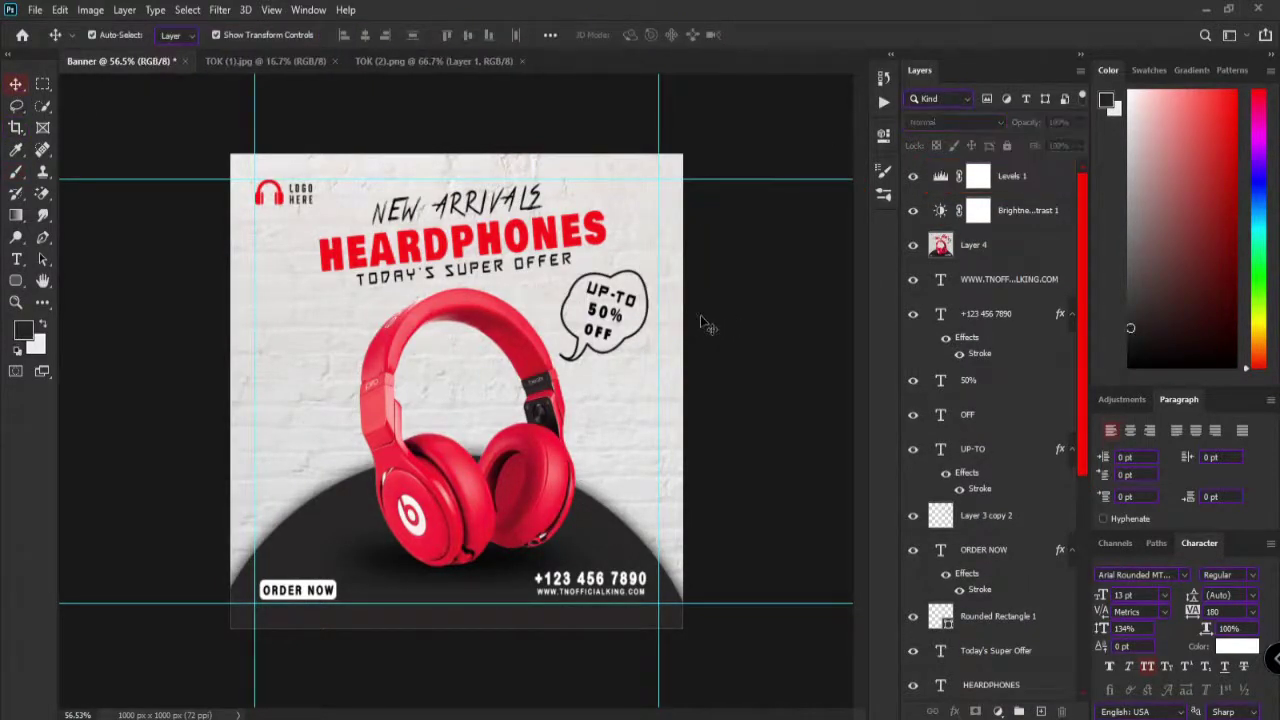